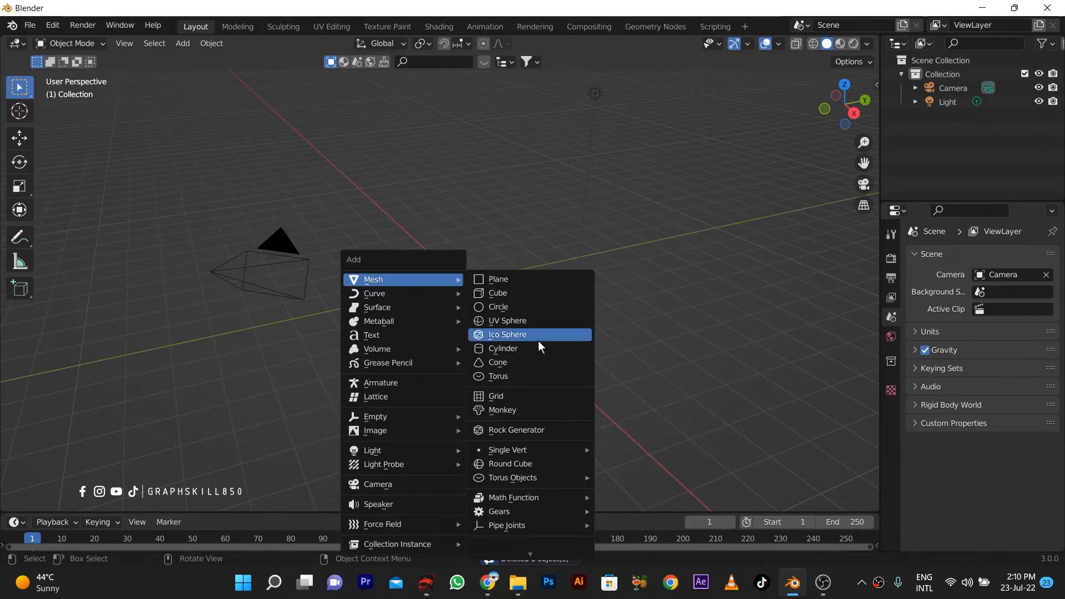
- Add a cylinder mesh and flatten it along Z to a scale of about 0.2
left_click(539, 349)
key("s")
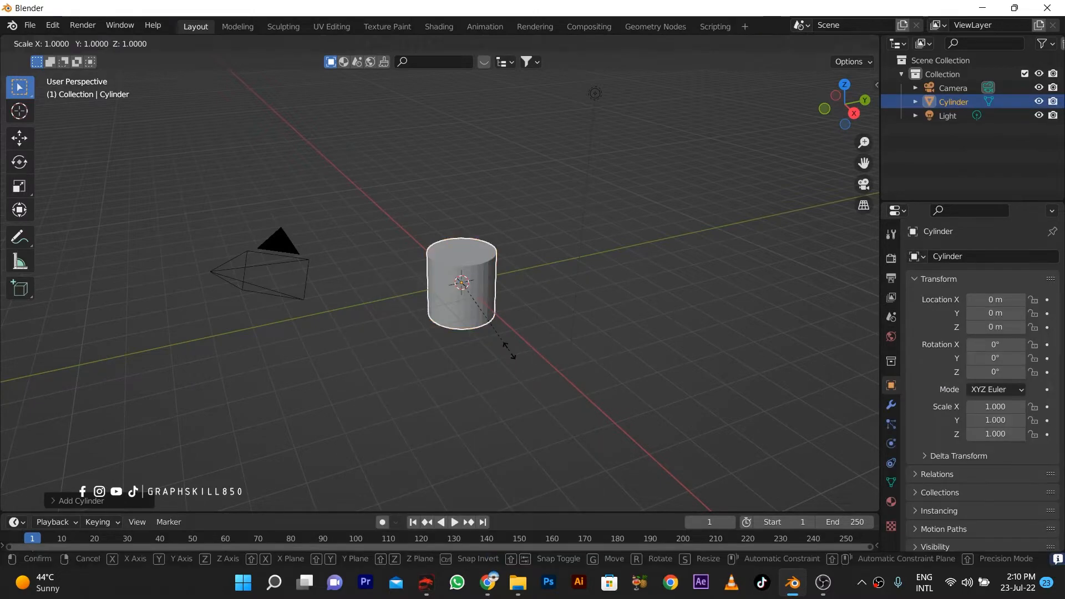
key("z")
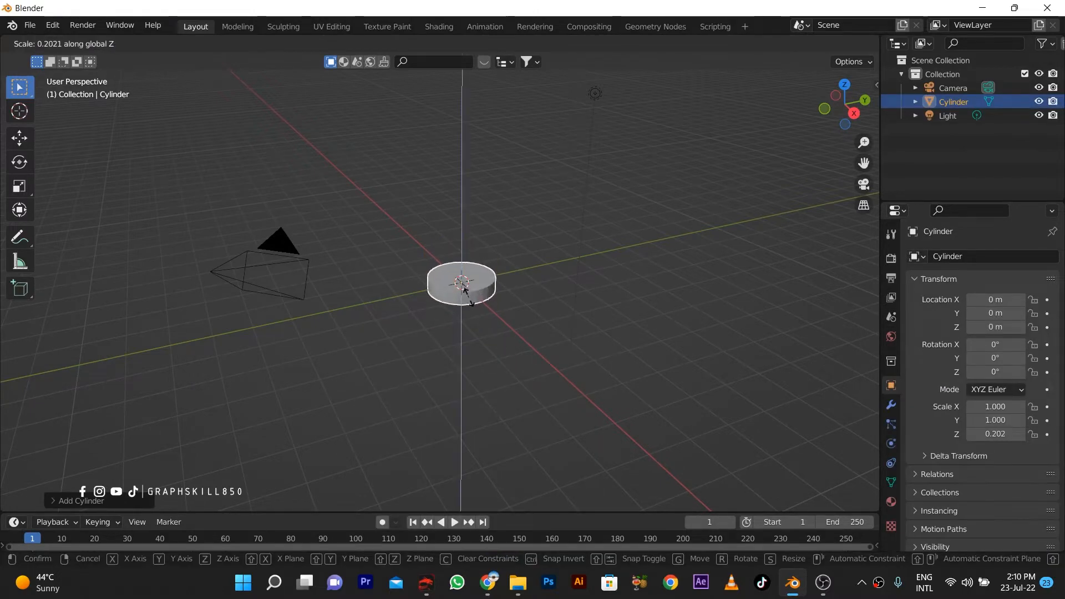
left_click(465, 290)
- Rotate the flattened cylinder 90° about the Y axis so the disc stands upright
scroll(435, 302, "up", 4)
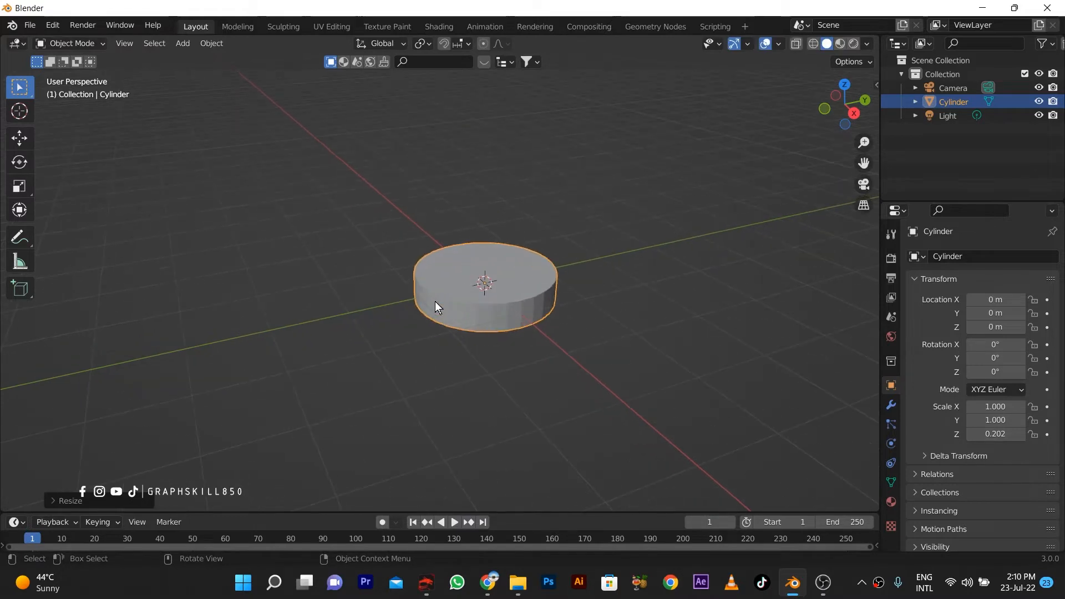
left_click(20, 162)
left_click_drag(521, 278, 517, 343)
- In face-select editing from the top view, select six adjacent faces along the upper rim of the disc
key("KP_7")
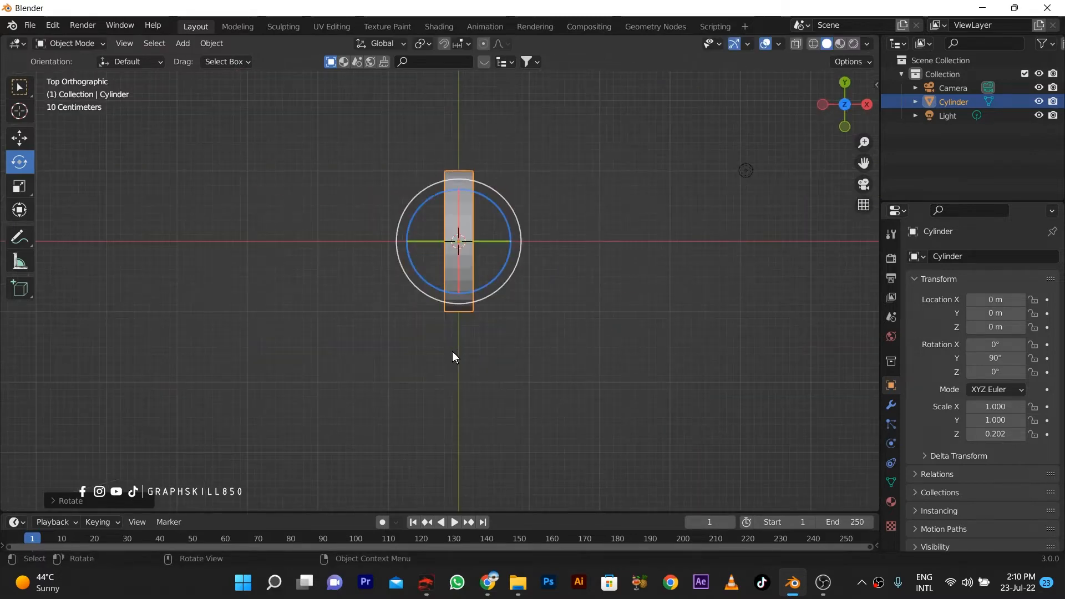
key("Tab")
scroll(451, 352, "up", 3)
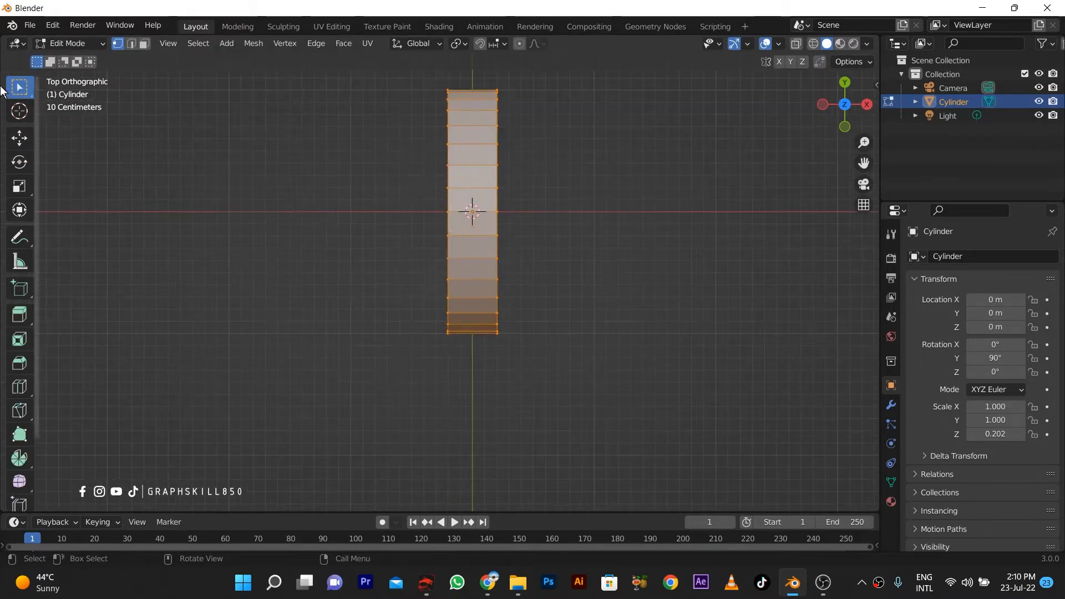
left_click(20, 139)
left_click(145, 43)
left_click(468, 248)
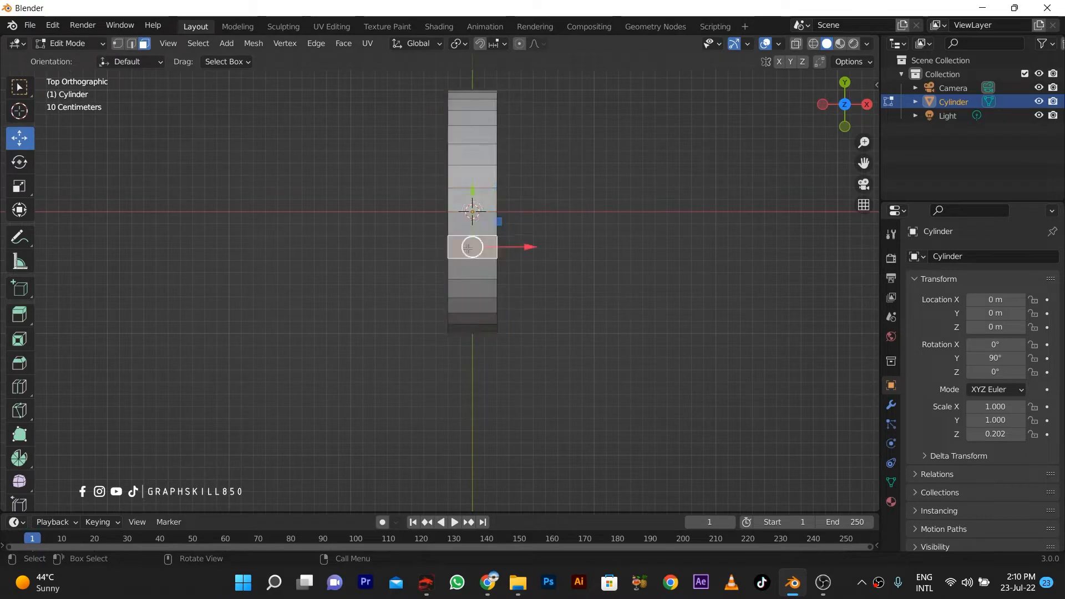
left_click(454, 223, "shift")
left_click(456, 199, "shift")
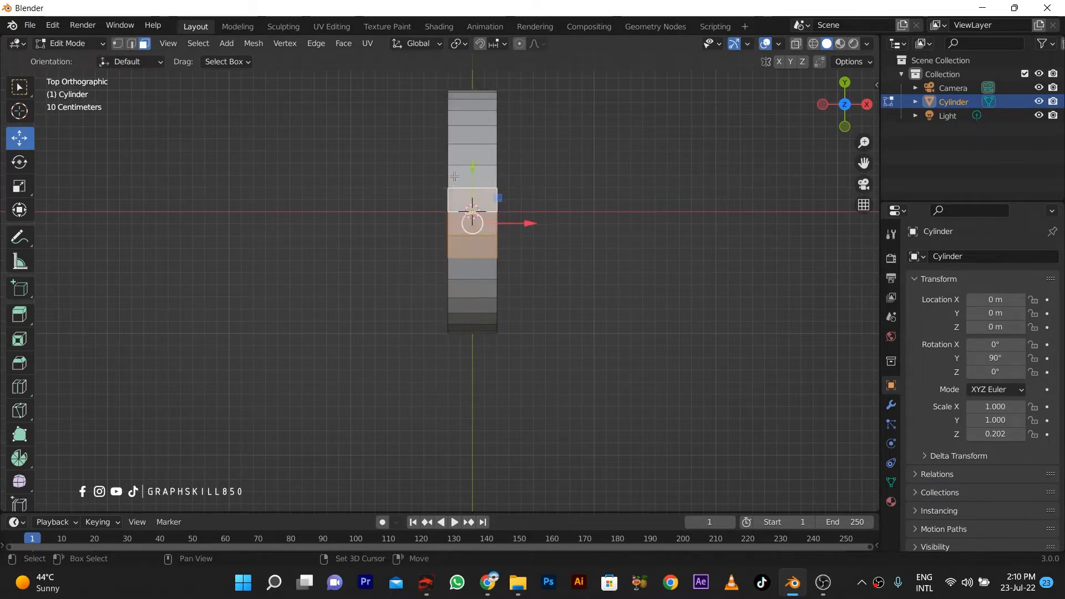
left_click(458, 176, "shift")
left_click(462, 157, "shift")
left_click(475, 268, "shift")
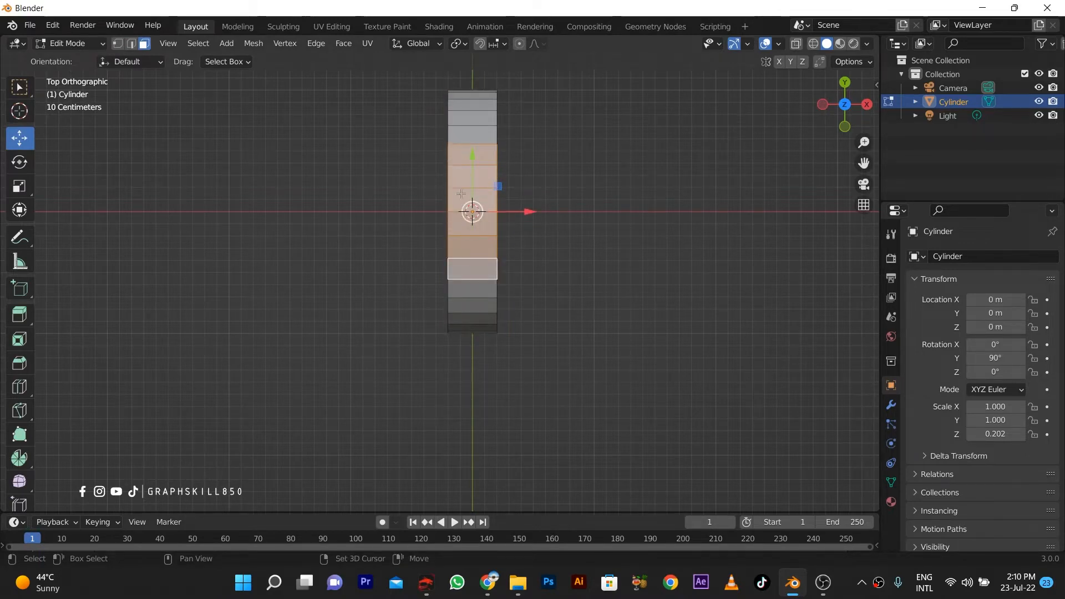
left_click(472, 142, "shift")
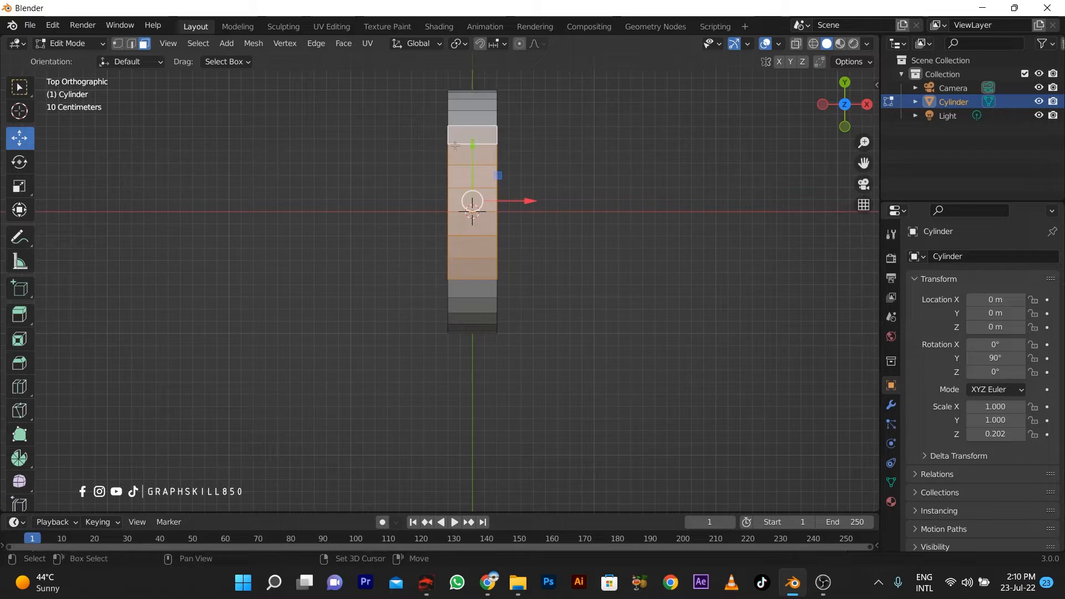
left_click(471, 143, "shift")
left_click(469, 265, "shift")
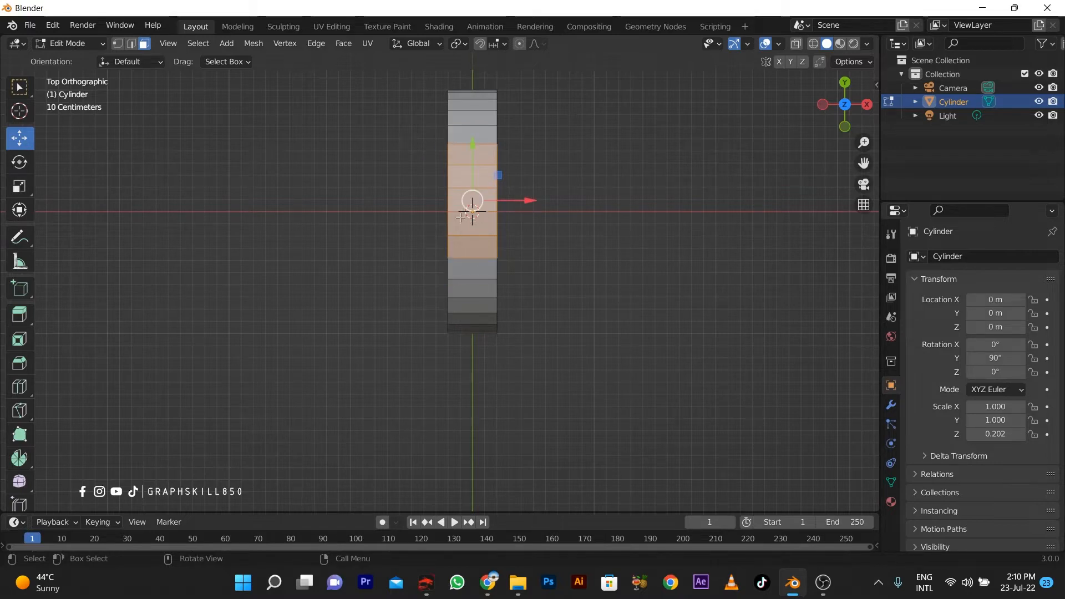
left_click(465, 268, "shift")
- From the right view, extrude the selected rim faces straight up into a long post
middle_click_drag(403, 317, 309, 290)
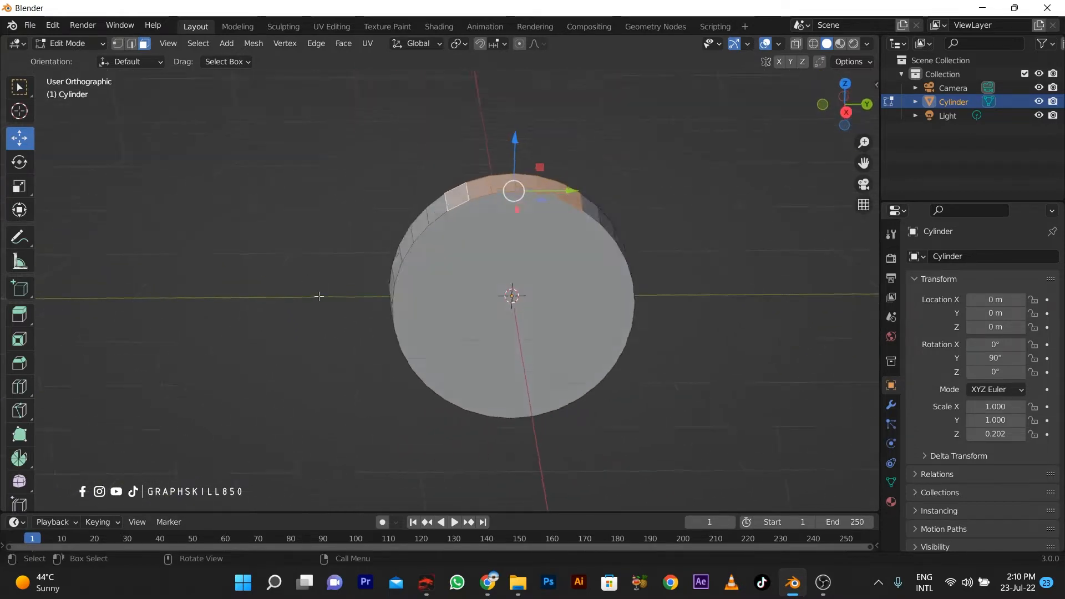
key("KP_7")
key("KP_3")
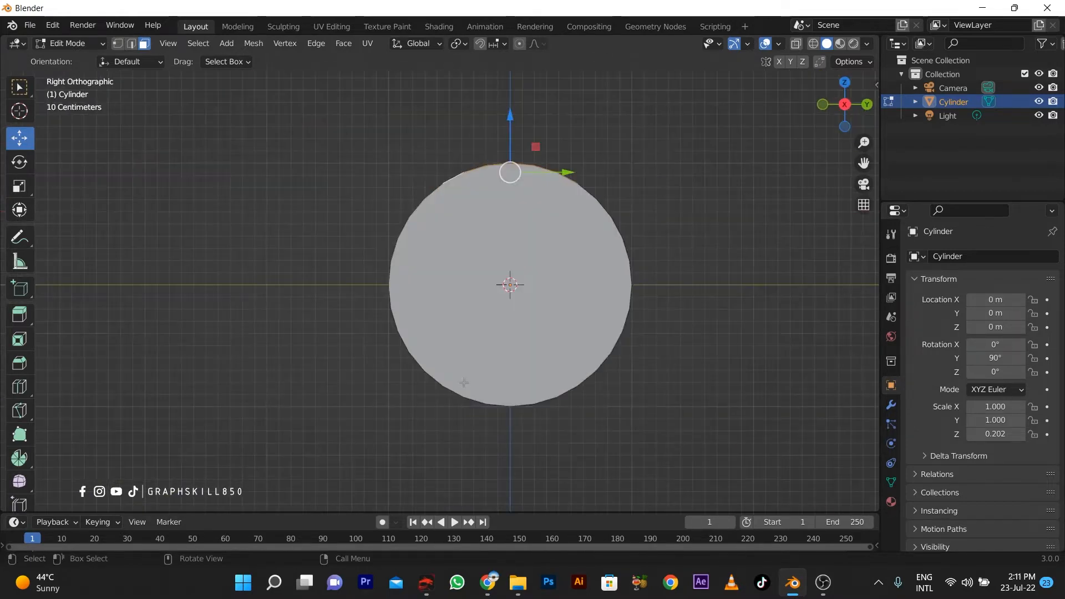
scroll(484, 420, "down", 8)
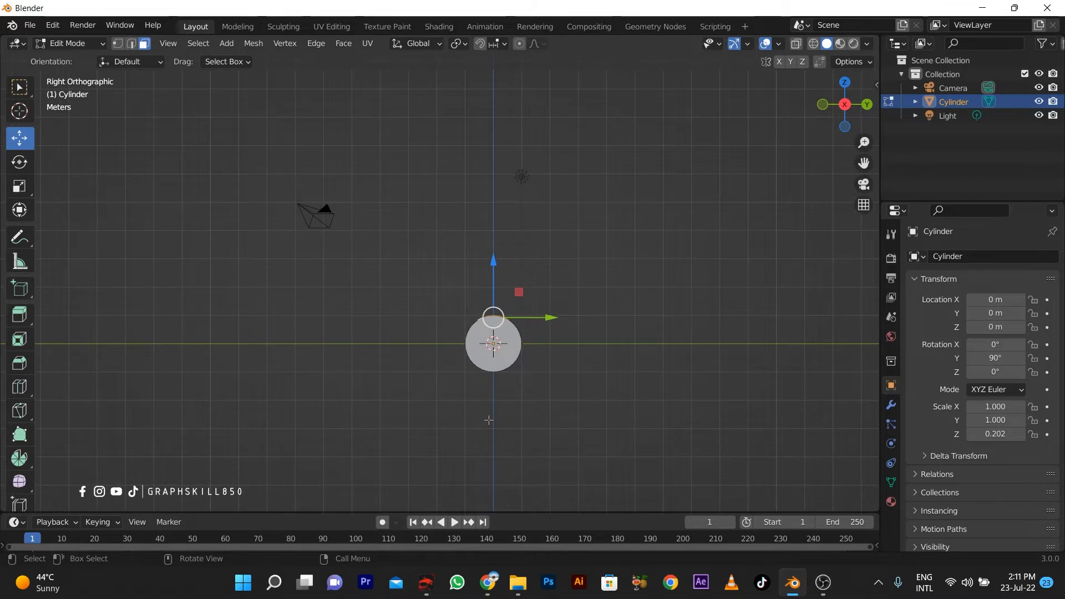
key("e")
left_click(460, 253)
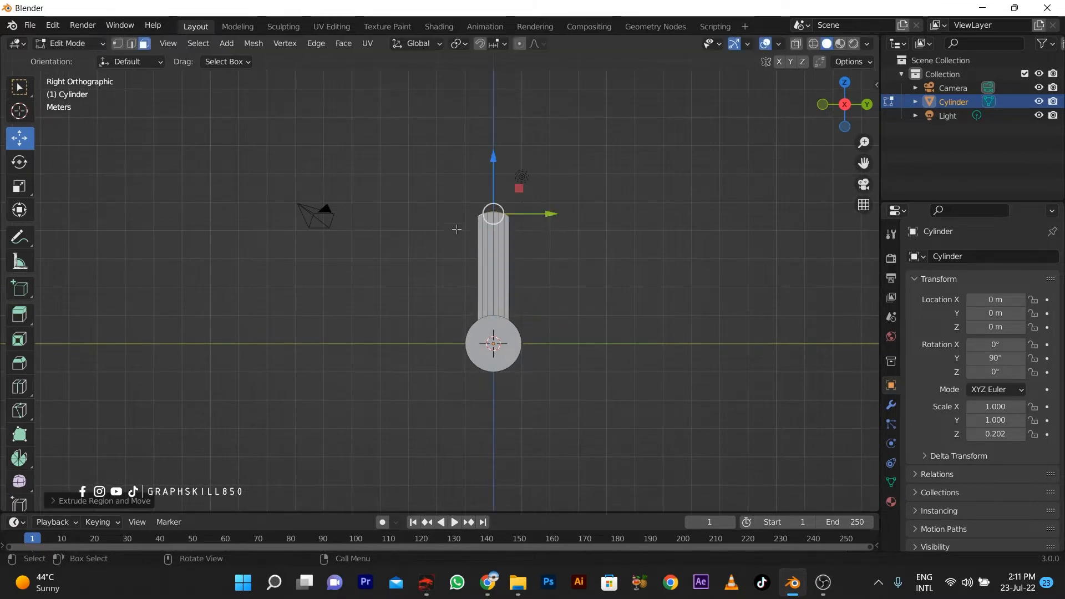
- Flatten the curved top of the post by scaling its faces to 0 along Z
scroll(438, 222, "up", 3)
middle_click_drag(437, 346, 433, 386, "shift")
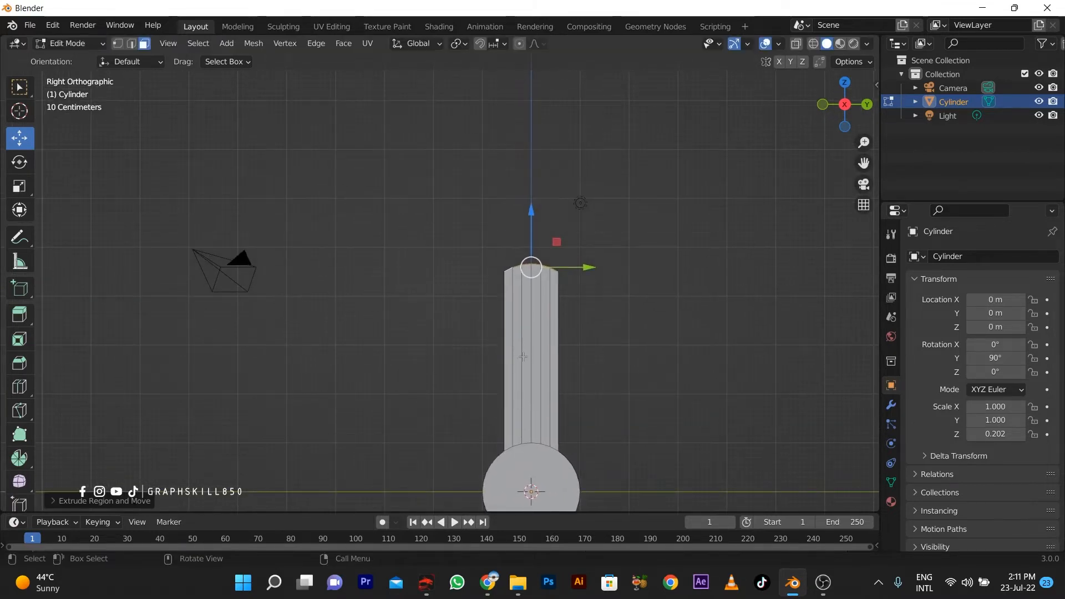
key("s")
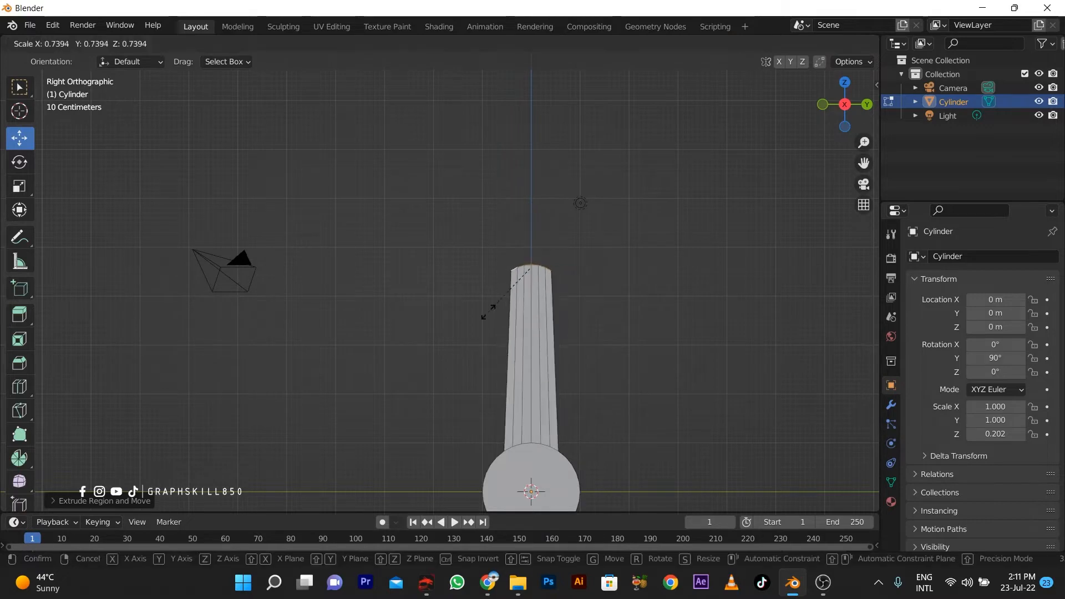
key("z")
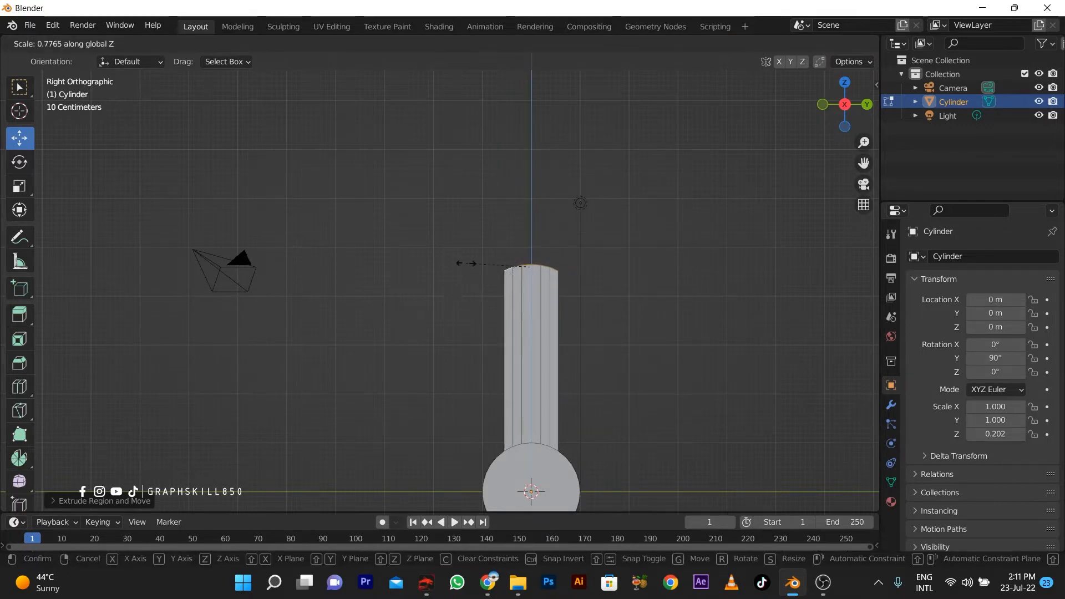
key("0")
key("Return")
- Extrude the flattened top upward by a short segment and select that segment's narrow side face
middle_click_drag(469, 263, 488, 252)
key("e")
left_click(435, 273)
- From the right view, extrude the side face outward in two segments and shrink the end face
scroll(488, 252, "up", 2)
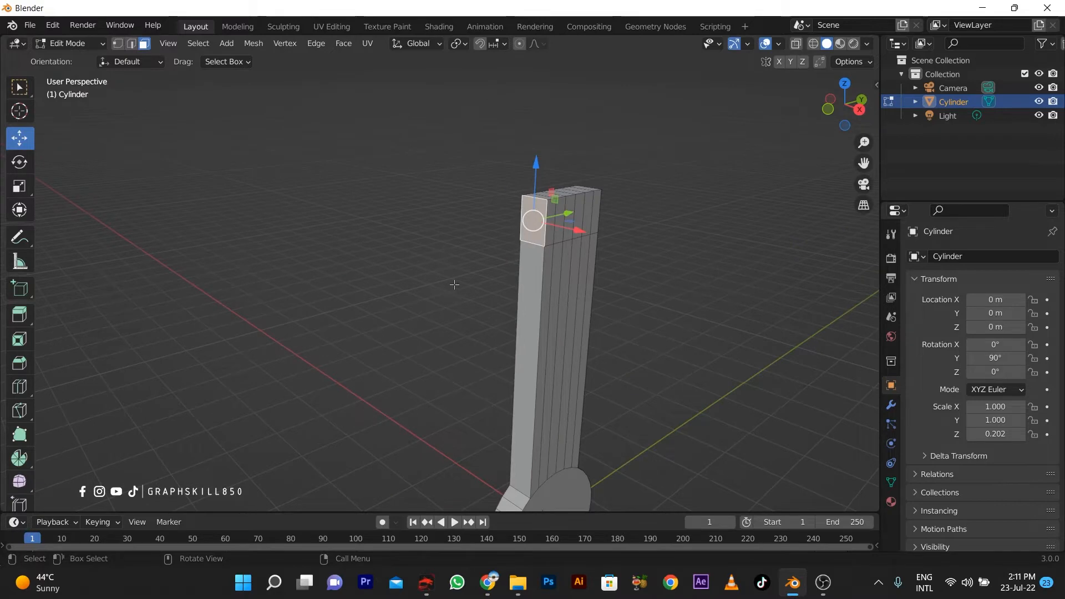
key("KP_3")
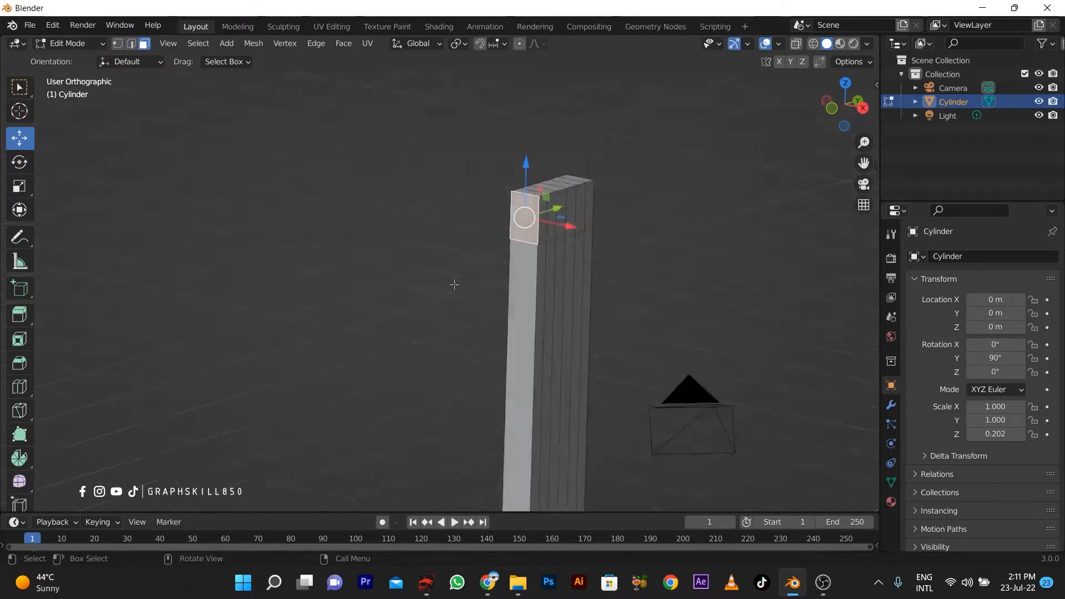
scroll(479, 258, "down", 4)
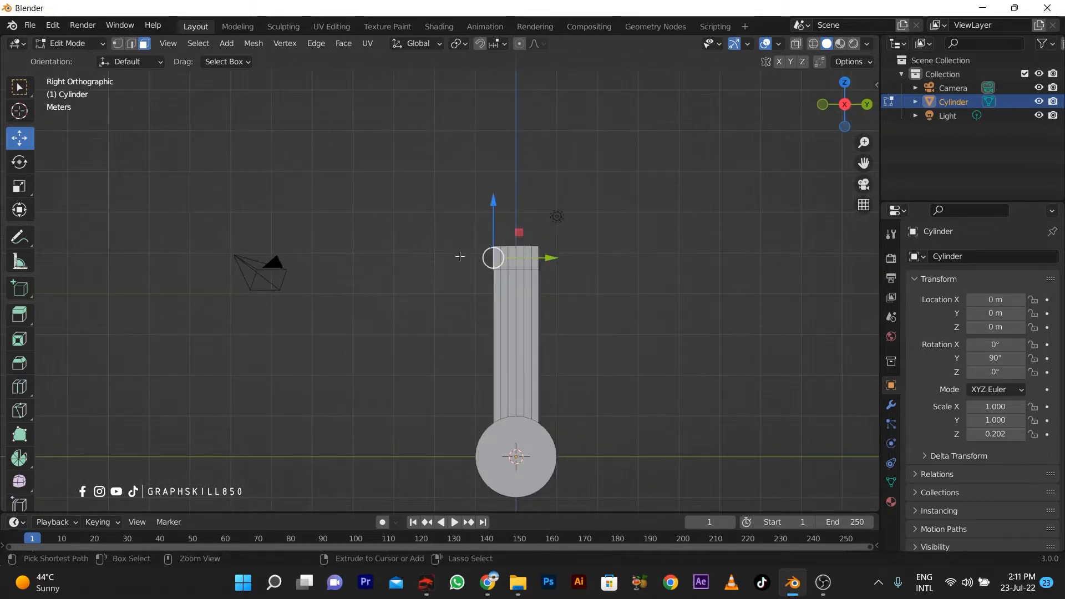
right_click(460, 256, "ctrl")
right_click(434, 252, "ctrl")
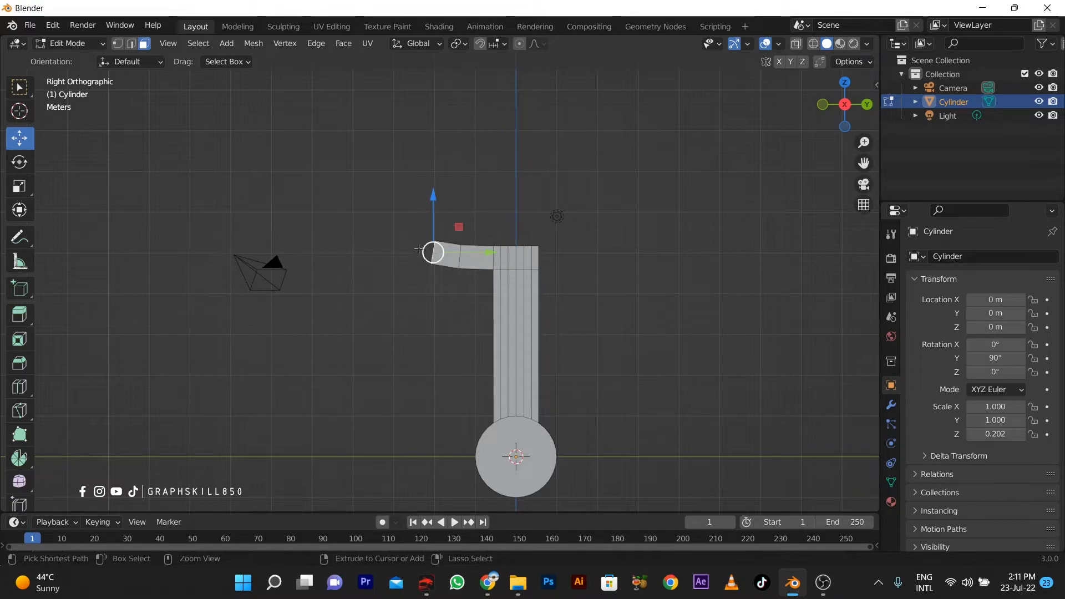
key("s")
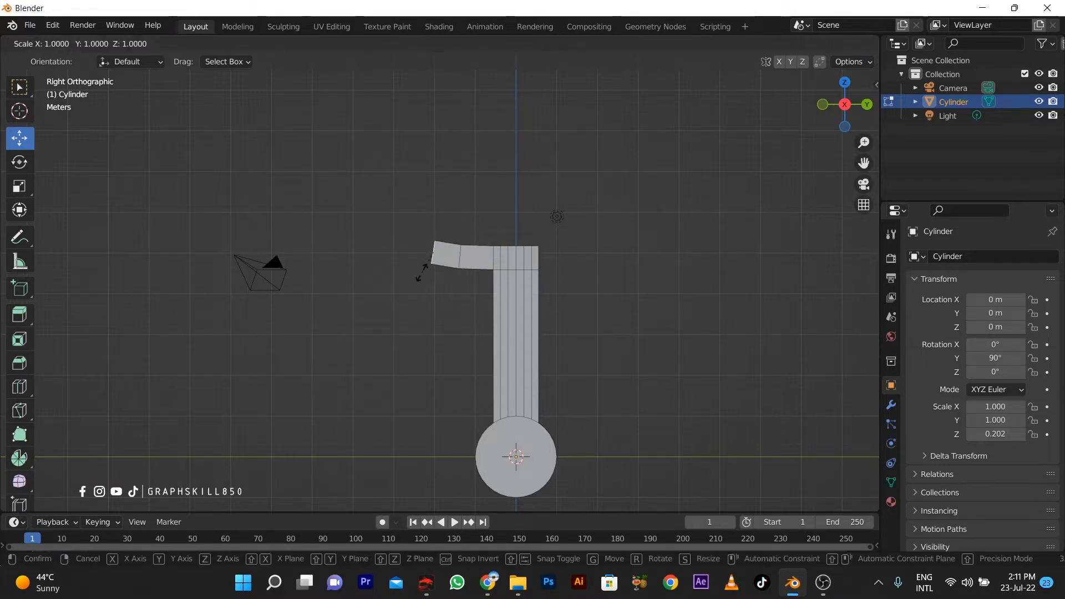
left_click(420, 264)
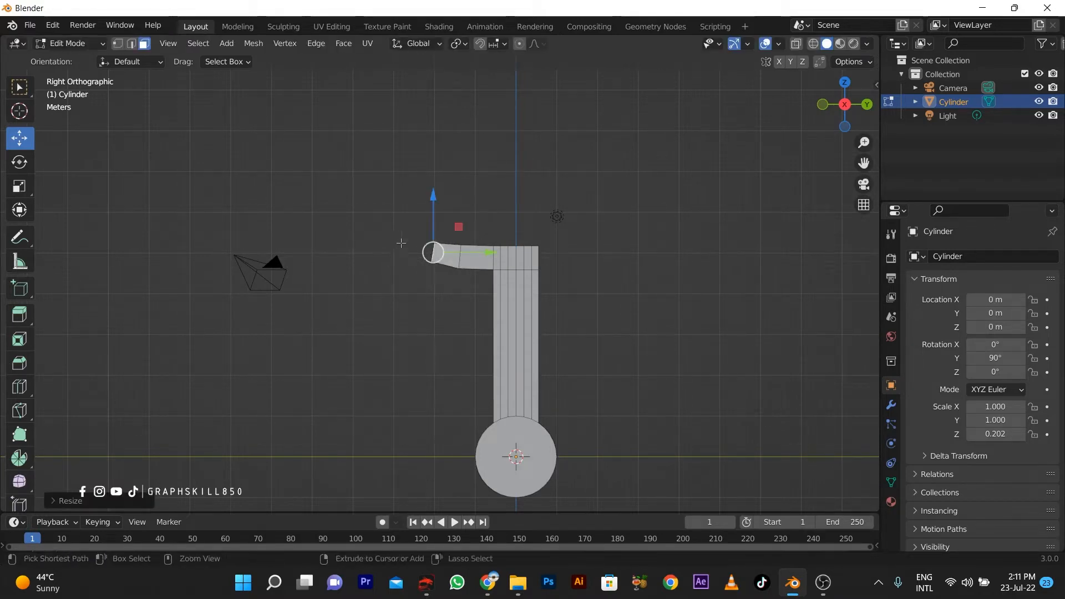
- Extend the arm with three more segments curving upward, shrinking the end face after each one to taper it
right_click(401, 243, "ctrl")
key("s")
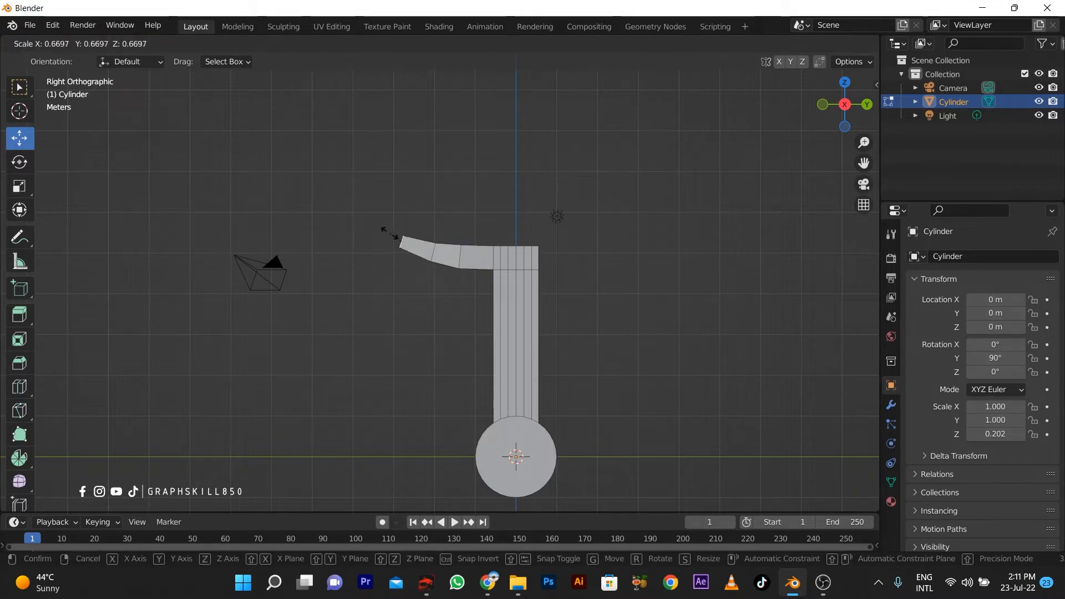
left_click(390, 234)
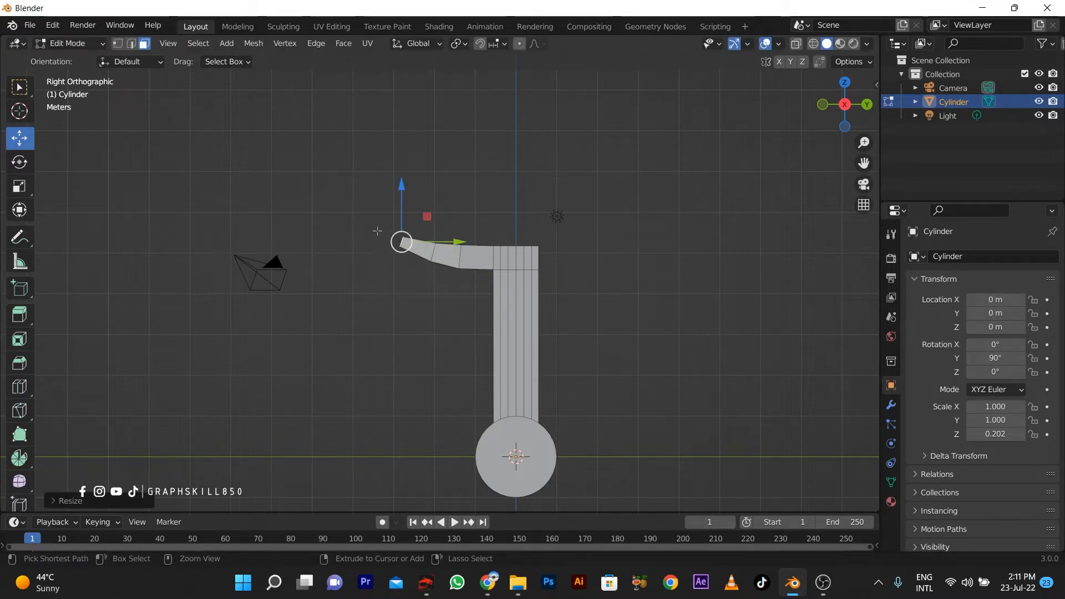
right_click(380, 230, "ctrl")
key("s")
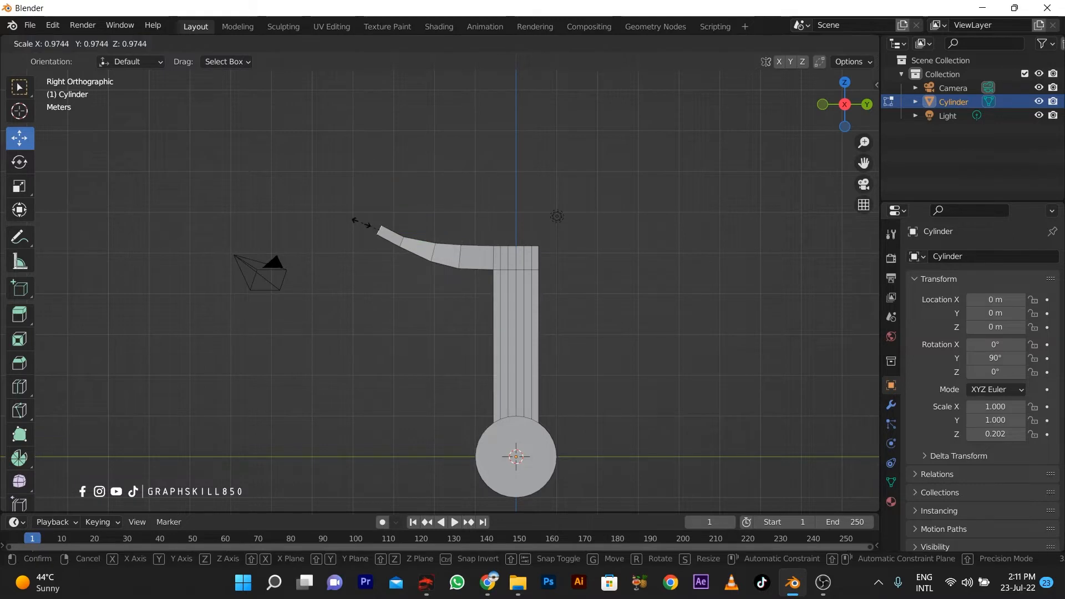
left_click(371, 216)
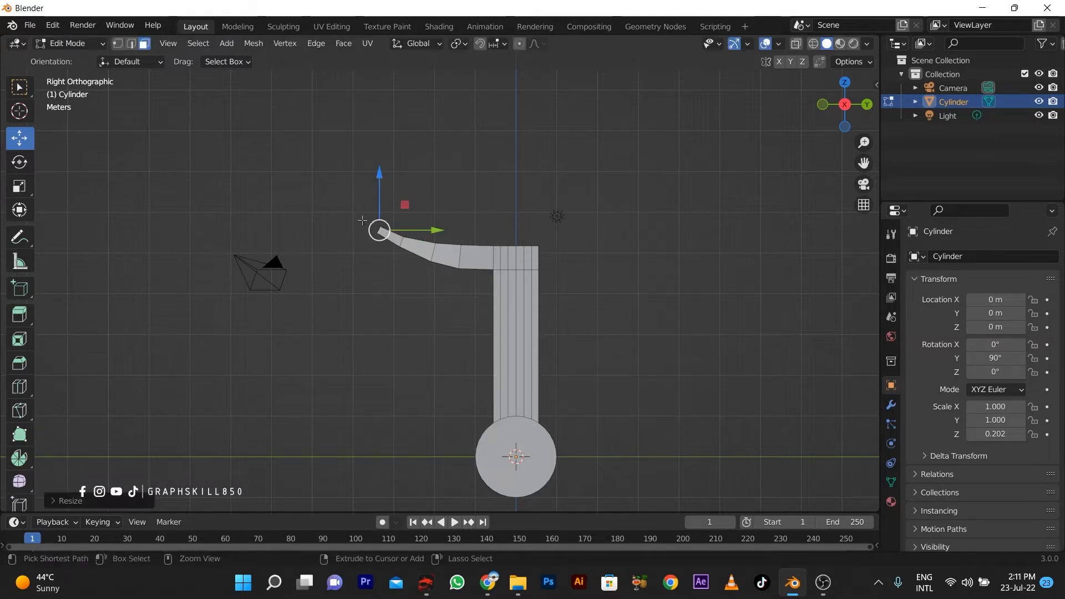
right_click(362, 217, "ctrl")
key("s")
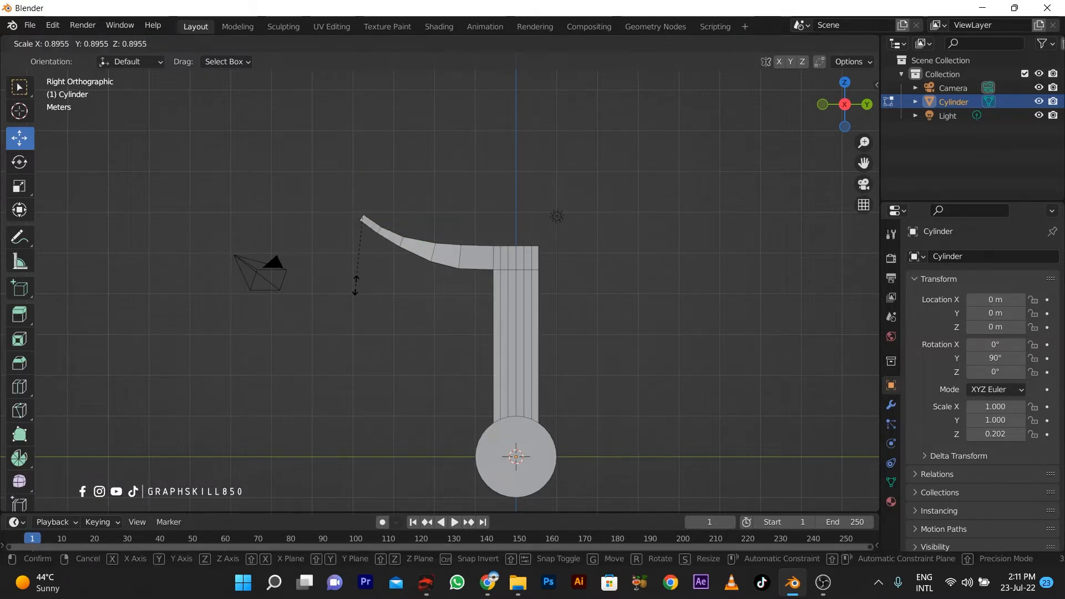
left_click(355, 278)
- Extrude the arm's small end face outward by a short length along its normal
middle_click_drag(331, 264, 469, 271)
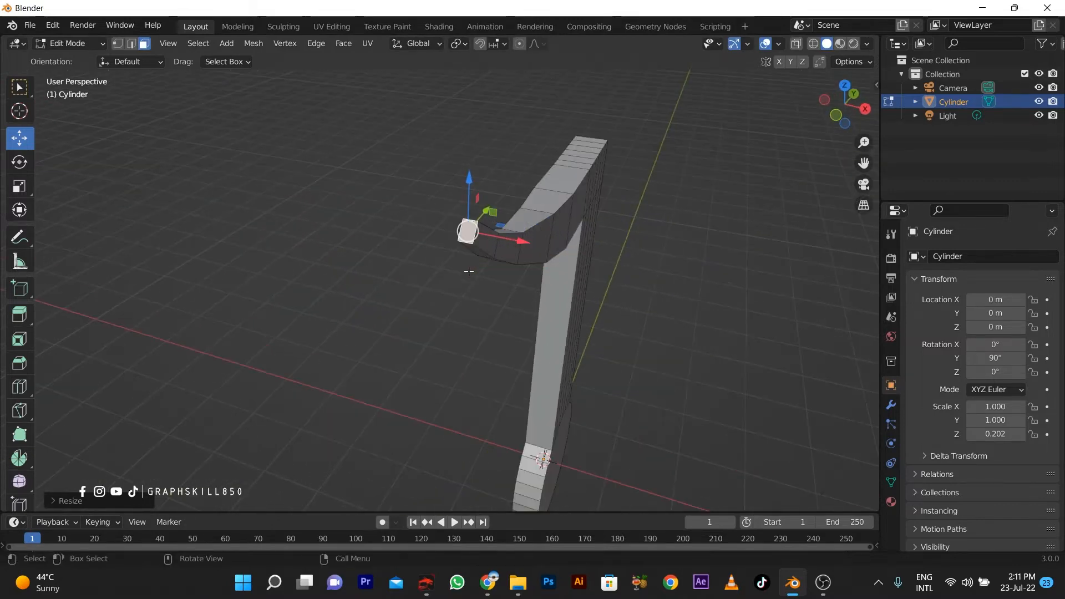
key("e")
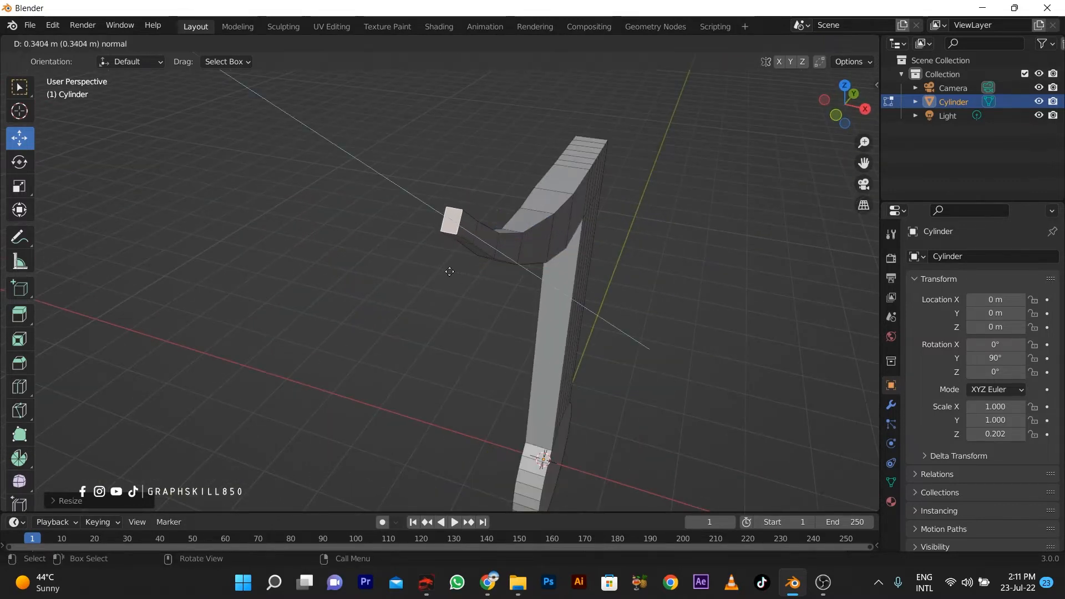
left_click(456, 276)
- Scale up the arm's extruded tip face so it flares wider than the arm
middle_click_drag(426, 297, 467, 333)
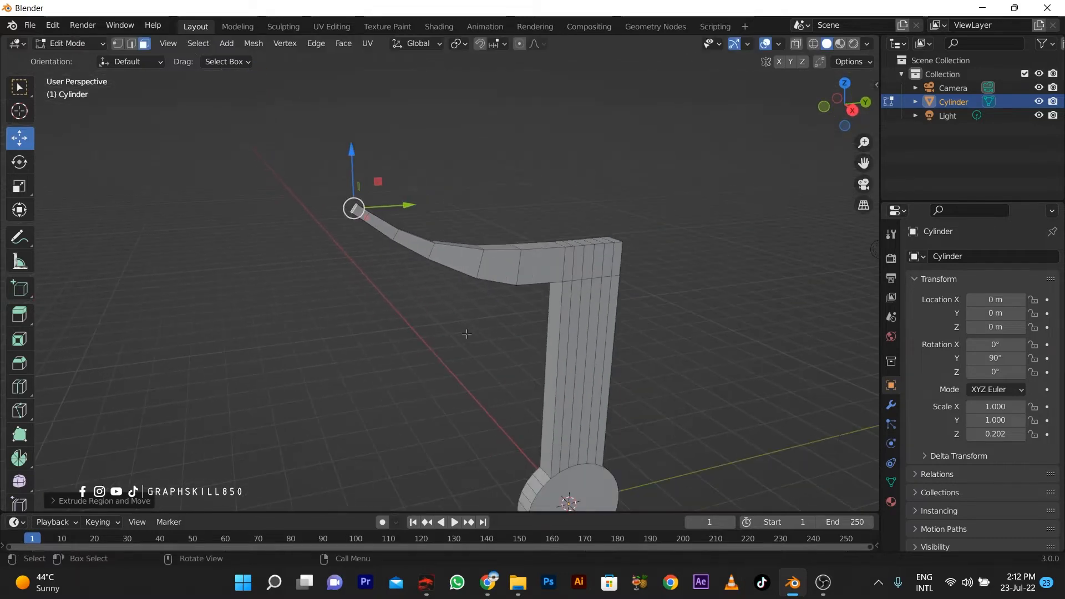
key("KP_1")
key("KP_3")
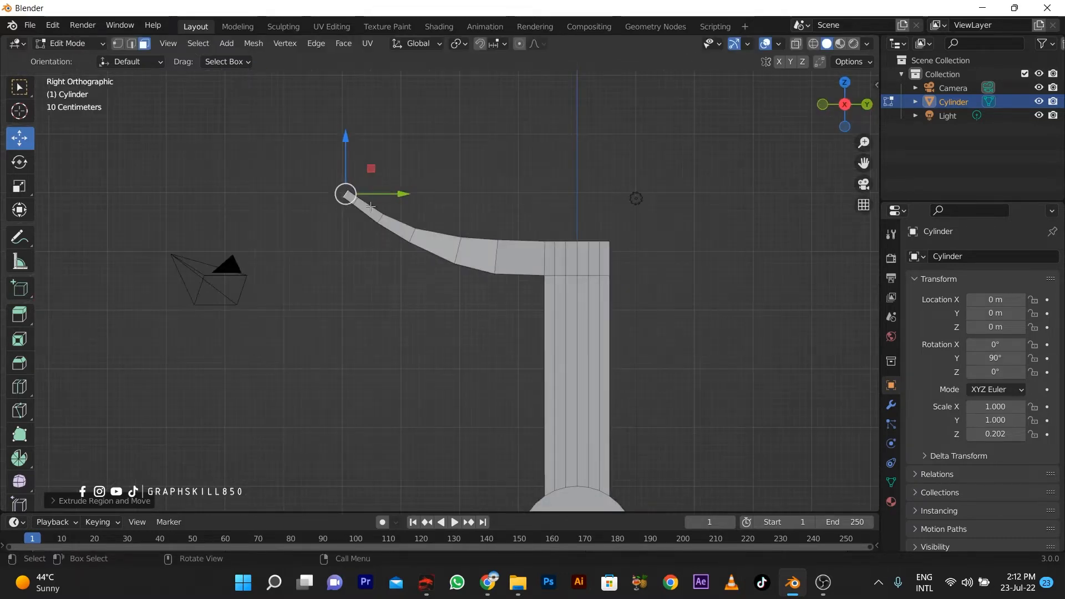
middle_click_drag(292, 251, 361, 303)
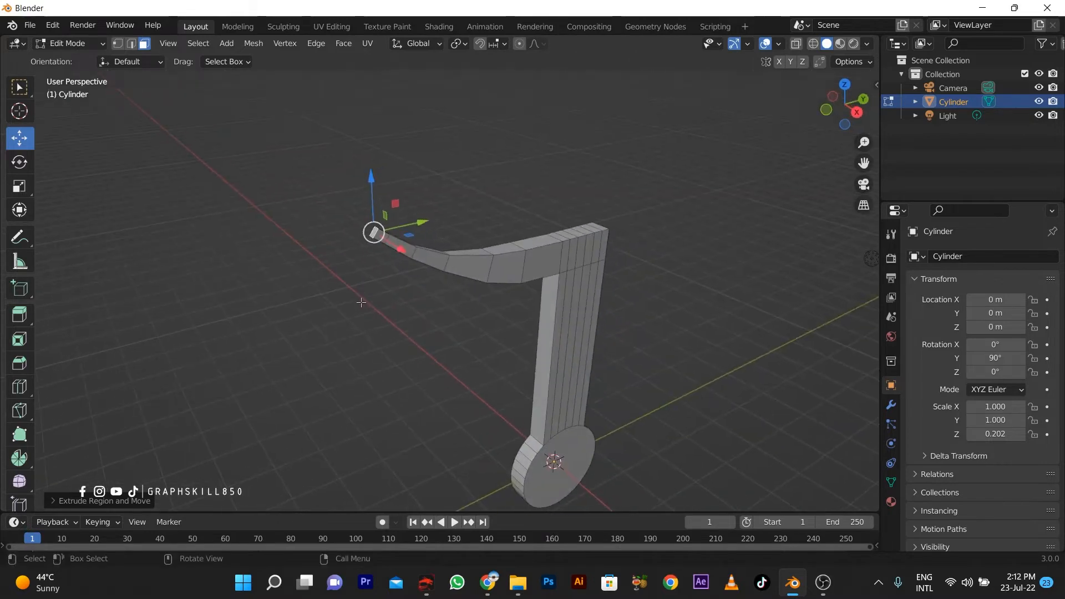
key("s")
left_click(404, 348)
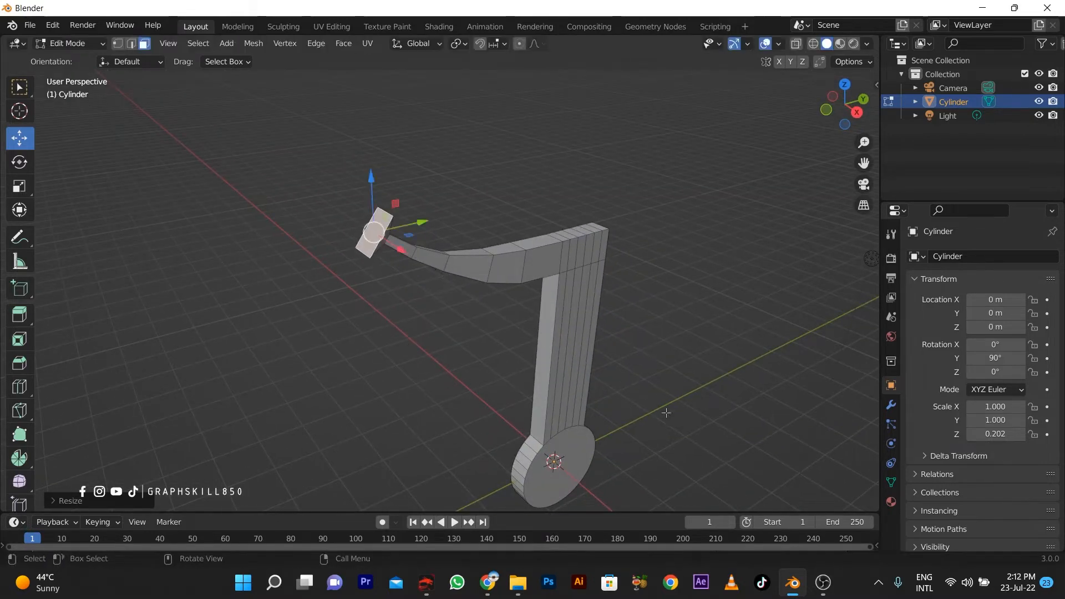
- Widen the arm's square tip face by scaling it along the X axis and adjusting it along the Y axis
middle_click_drag(405, 347, 500, 313)
key("s")
key("x")
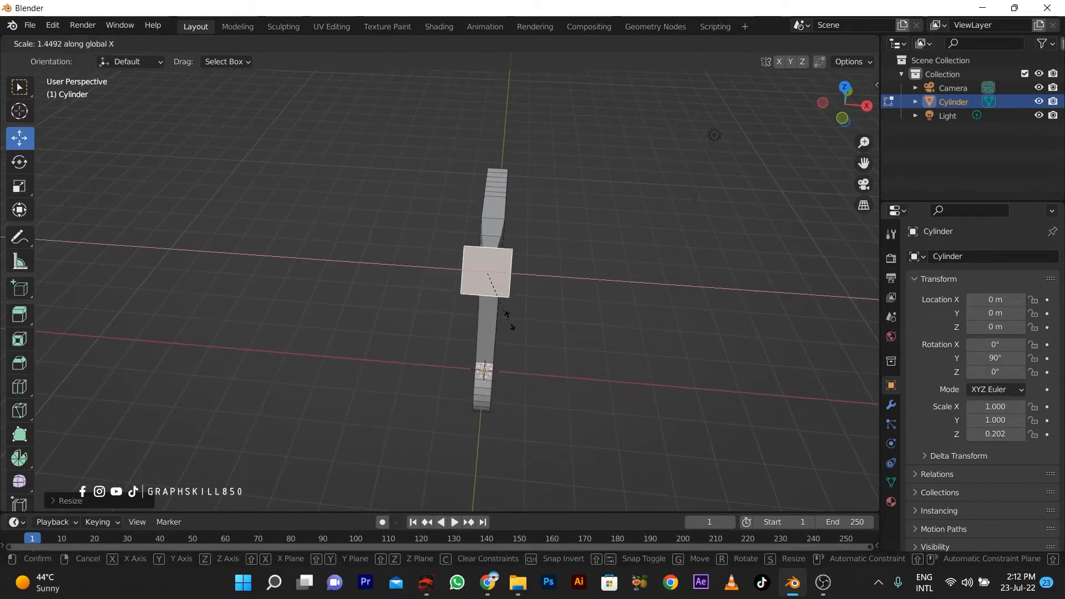
left_click(526, 321)
key("s")
key("y")
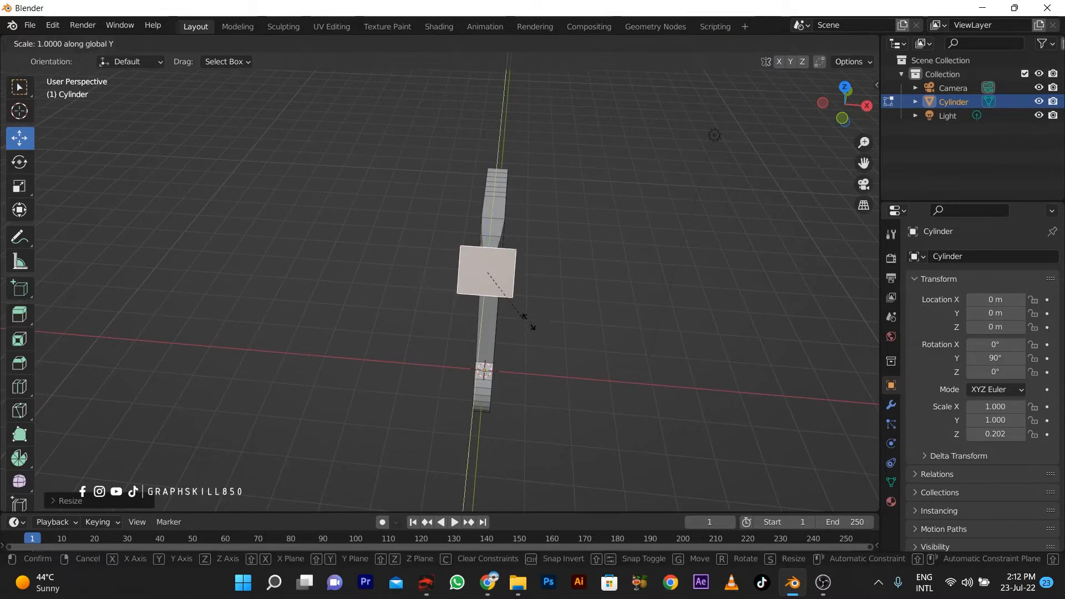
left_click(517, 357)
- Extrude the arm's tip face outward by about 0.5 m along its normal to form a block
middle_click_drag(517, 357, 388, 321)
key("e")
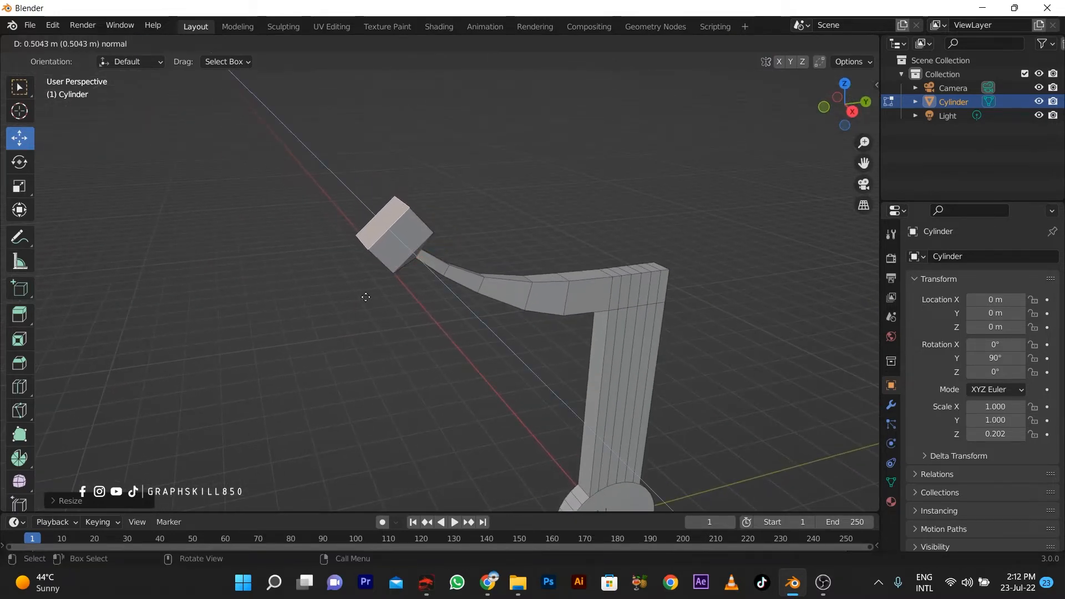
left_click(359, 289)
- Return to Object Mode and add a Subdivision Surface modifier to the cylinder
key("Tab")
middle_click_drag(437, 293, 388, 283)
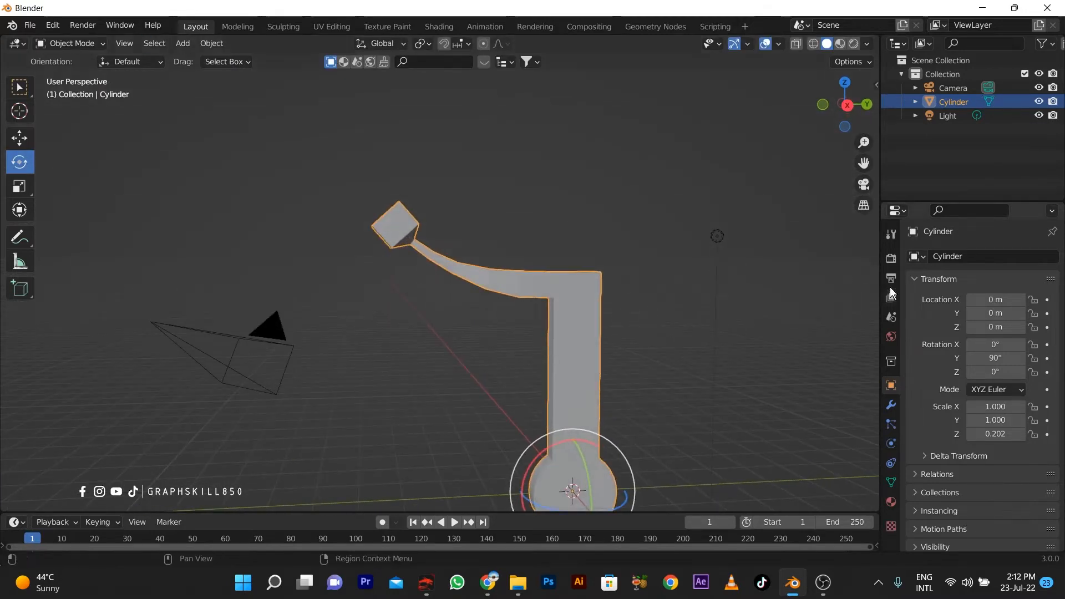
left_click(892, 405)
left_click(936, 256)
left_click(811, 497)
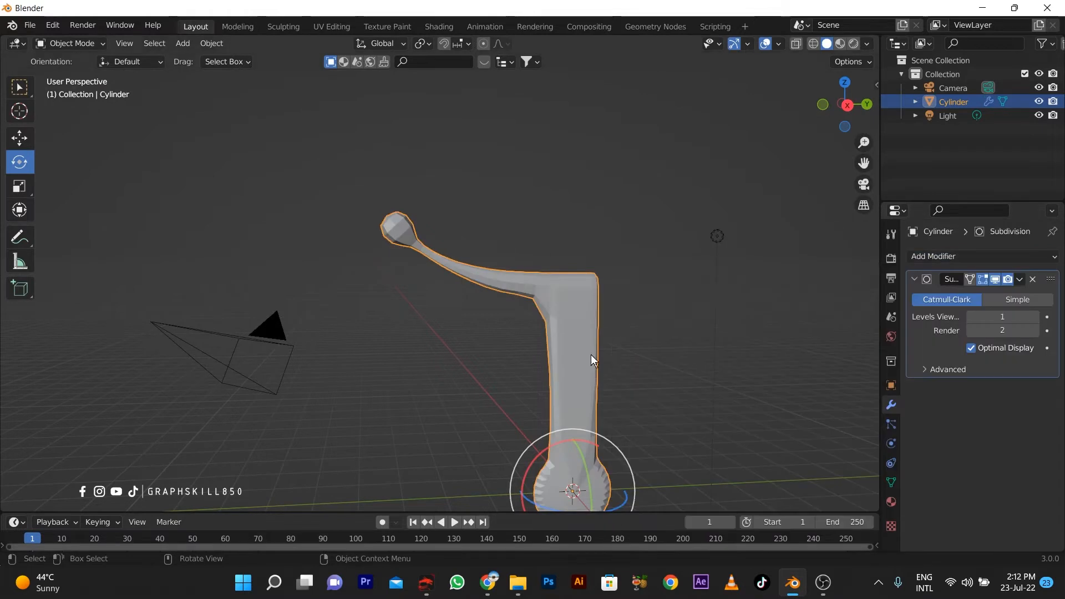
middle_click_drag(591, 355, 597, 333)
- Set the Subdivision modifier's viewport and render levels both to 4
left_click(1035, 330)
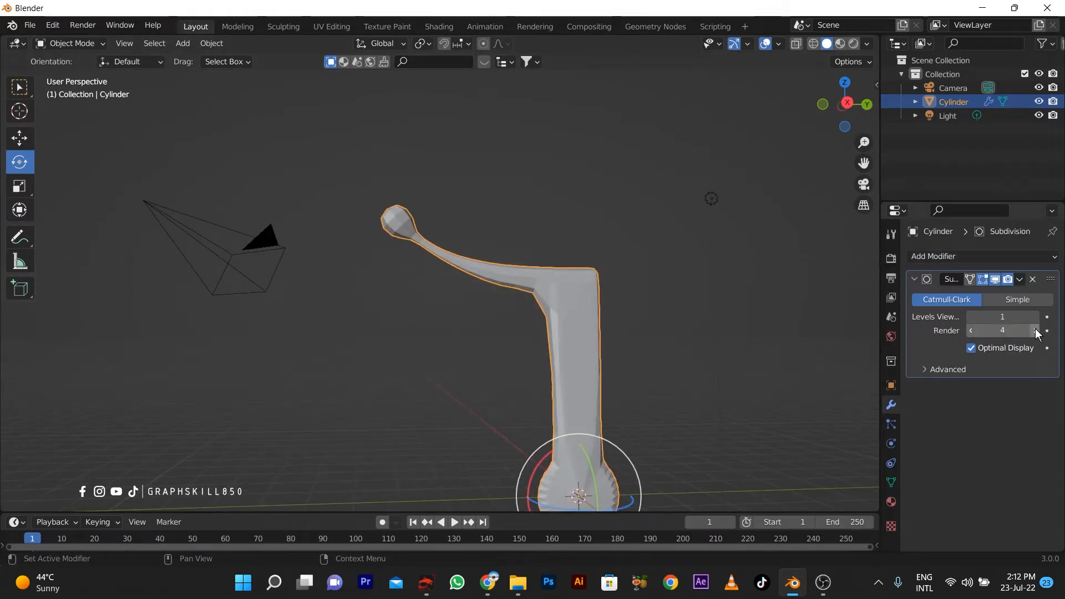
left_click(1037, 320)
left_click(1036, 320)
left_click(1037, 320)
scroll(535, 255, "down", 2)
mouse_move(531, 266)
middle_mouse_down()
mouse_move(520, 270)
mouse_move(542, 278)
middle_mouse_up()
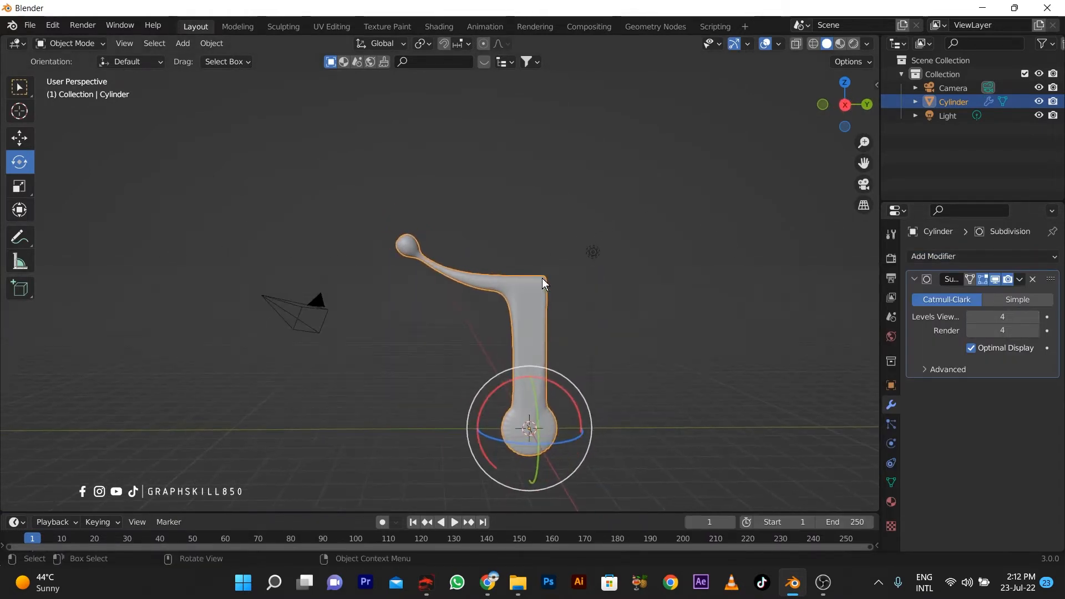
- In Edit Mode, try to inset the front face of the round base by about 0.31 m
key("Tab")
scroll(538, 446, "up", 3)
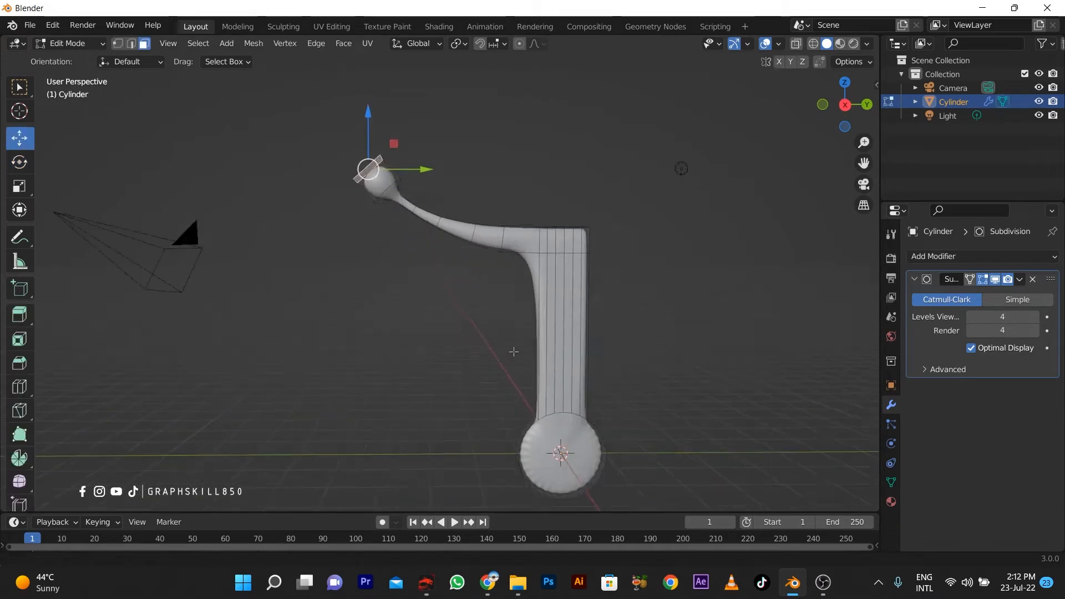
left_click(542, 375)
key("i")
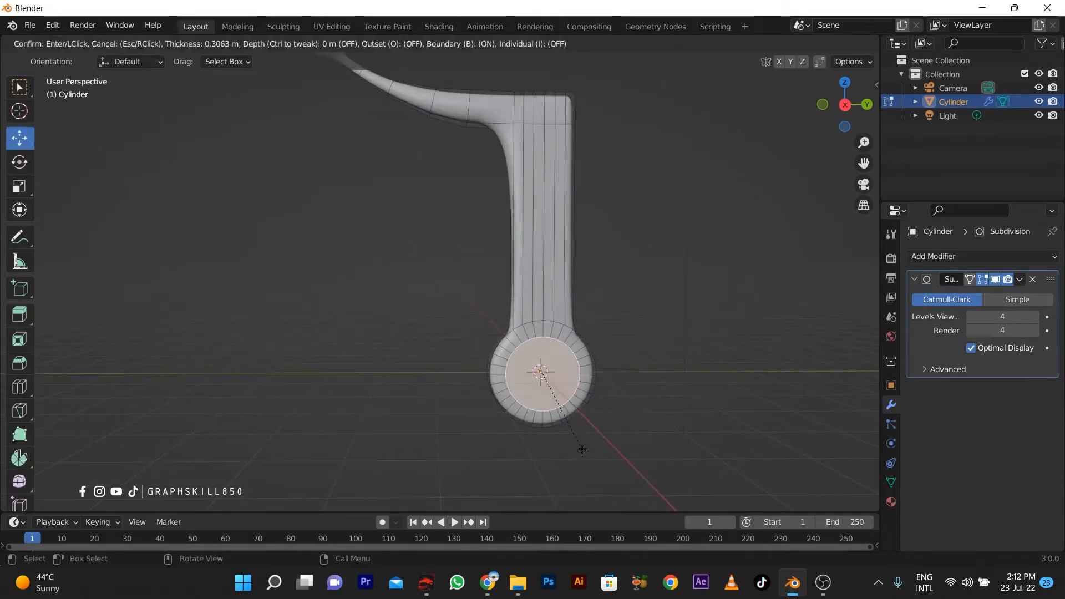
left_click(582, 448)
- Select both circular faces of the round base and inset them together, leaving a narrow rim
middle_click_drag(582, 448, 167, 385)
left_click(409, 348, "shift")
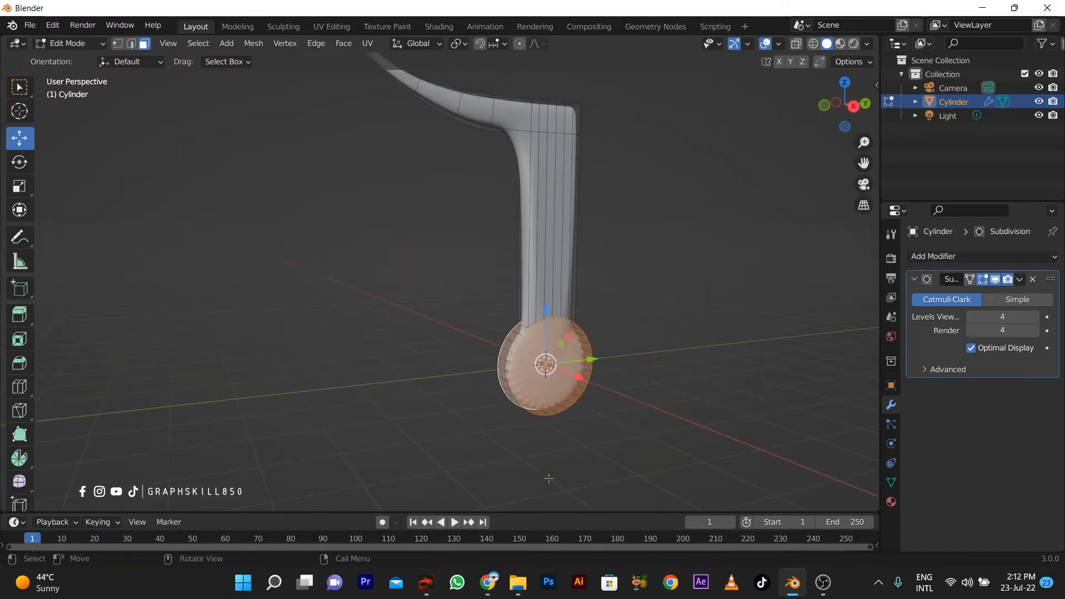
key("i")
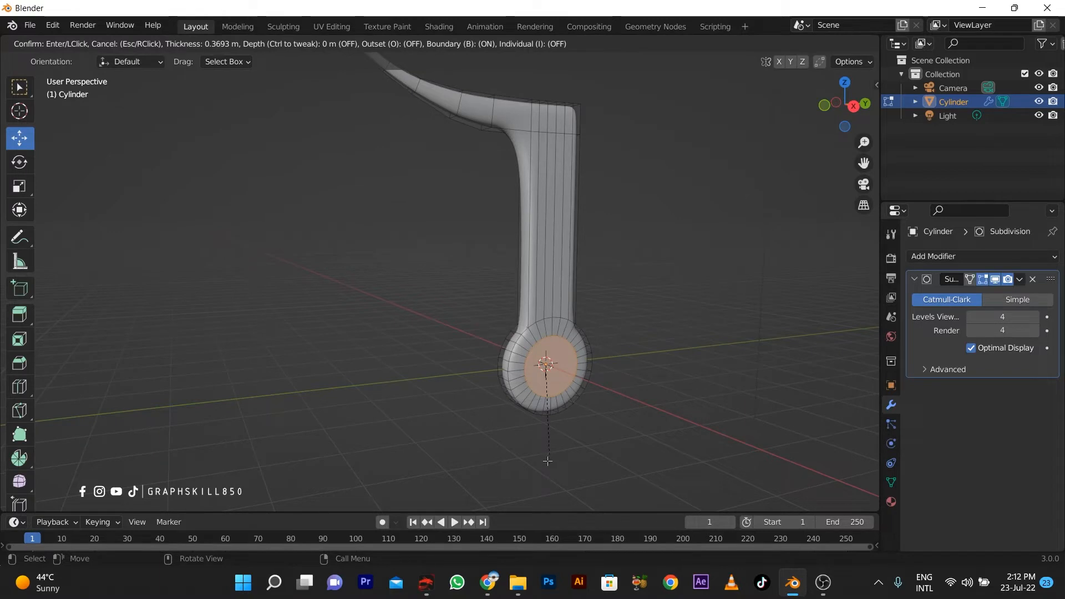
left_click(552, 472)
- Recess both inset base faces with Extrude Faces Along Normals, and inset the recessed faces slightly again
key("alt+e")
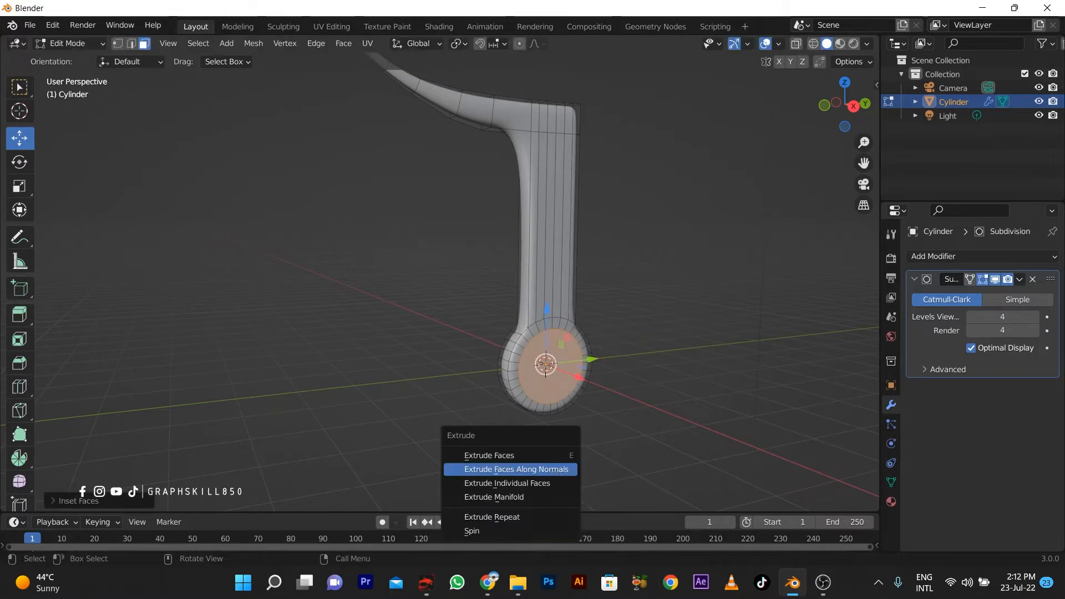
left_click(554, 469)
left_click(559, 471)
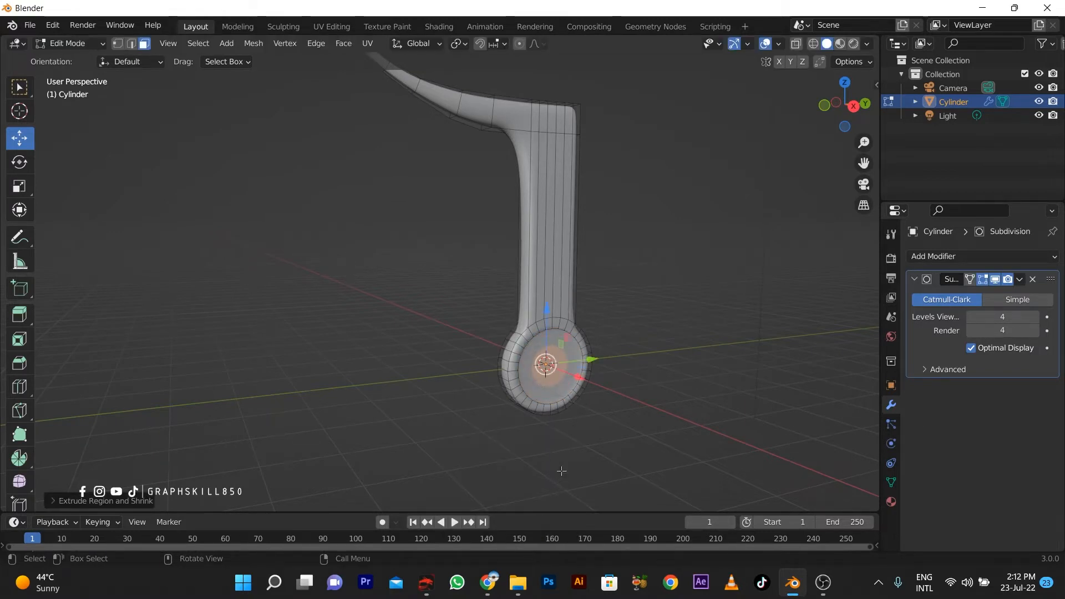
scroll(561, 408, "up", 2)
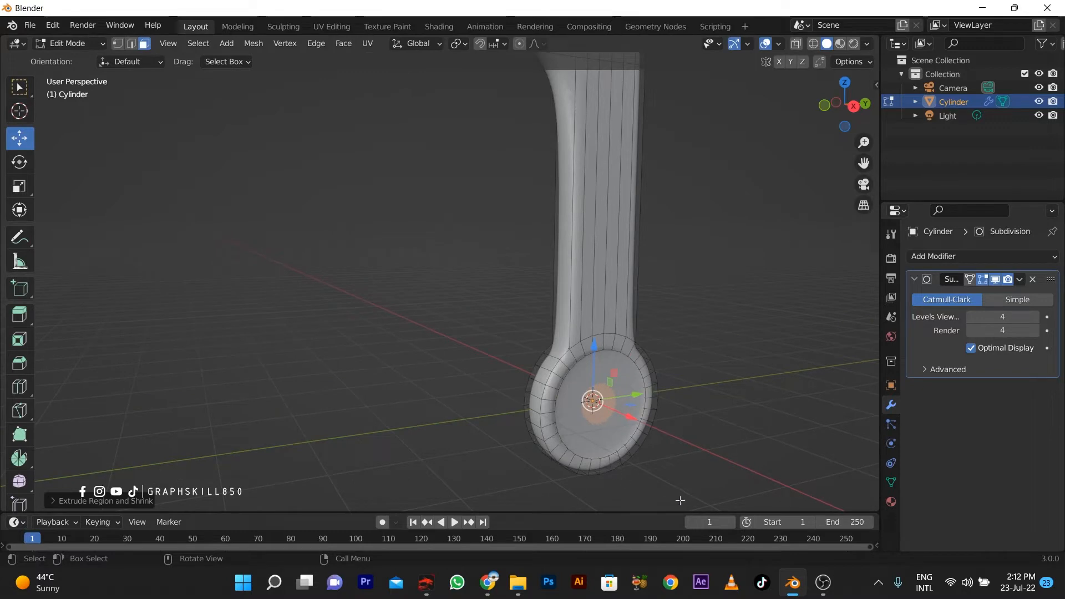
key("i")
left_click(673, 492)
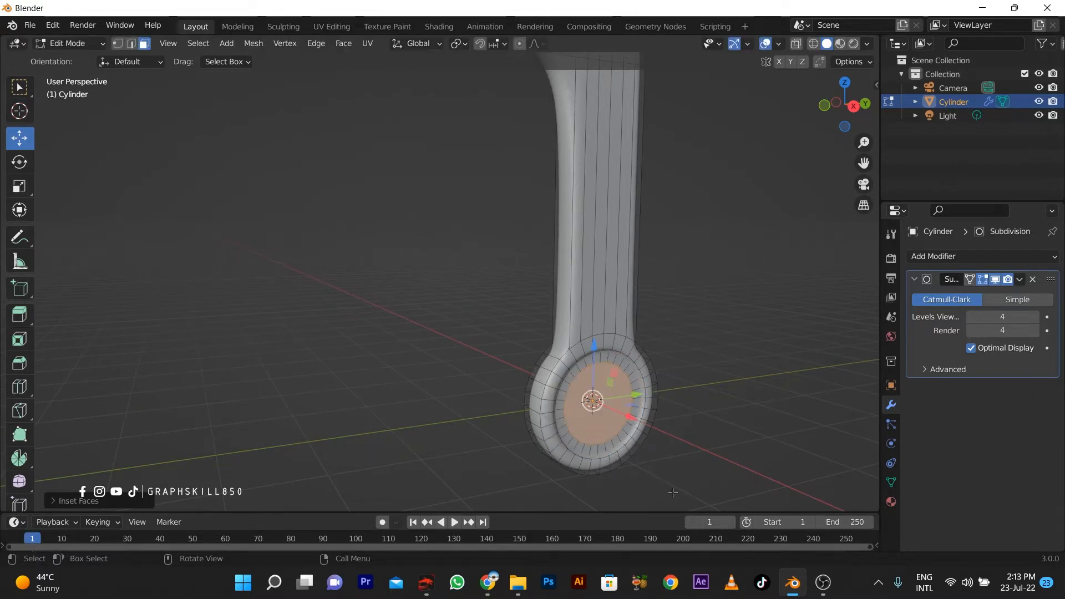
- Extrude the inner base faces along their normals, first slightly and then outward, to form raised discs inside the recesses
key("alt+e")
left_click(673, 493)
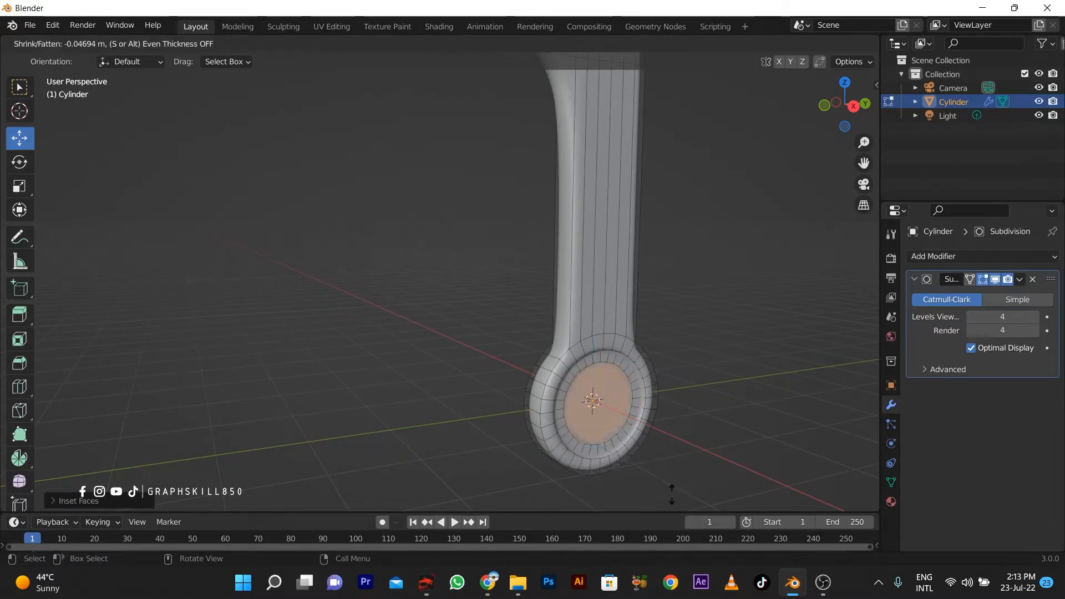
left_click(672, 494)
key("e")
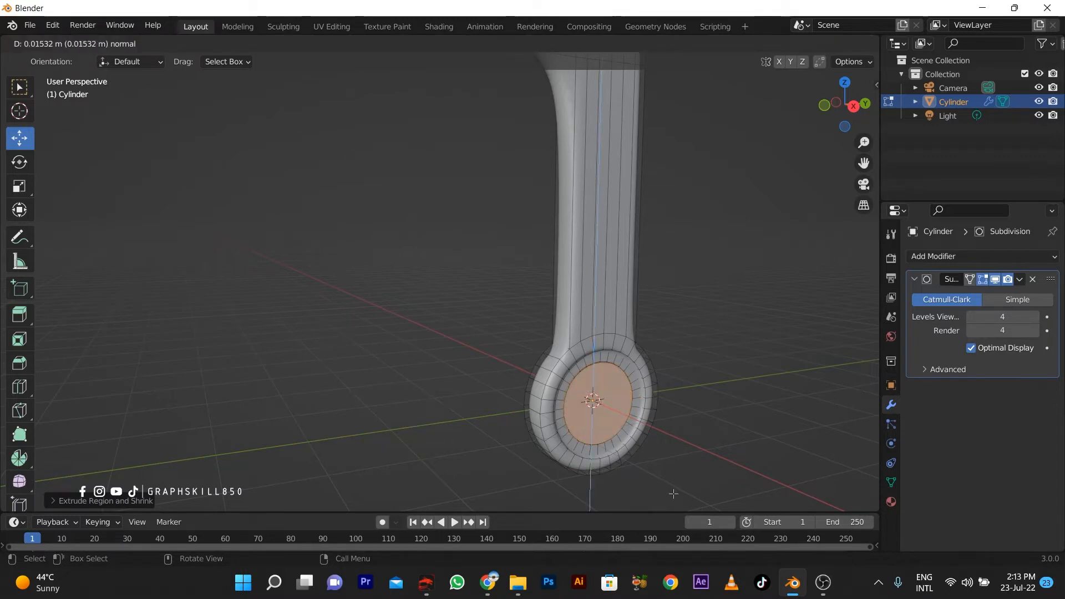
left_click(673, 494)
key("alt+e")
left_click(674, 491)
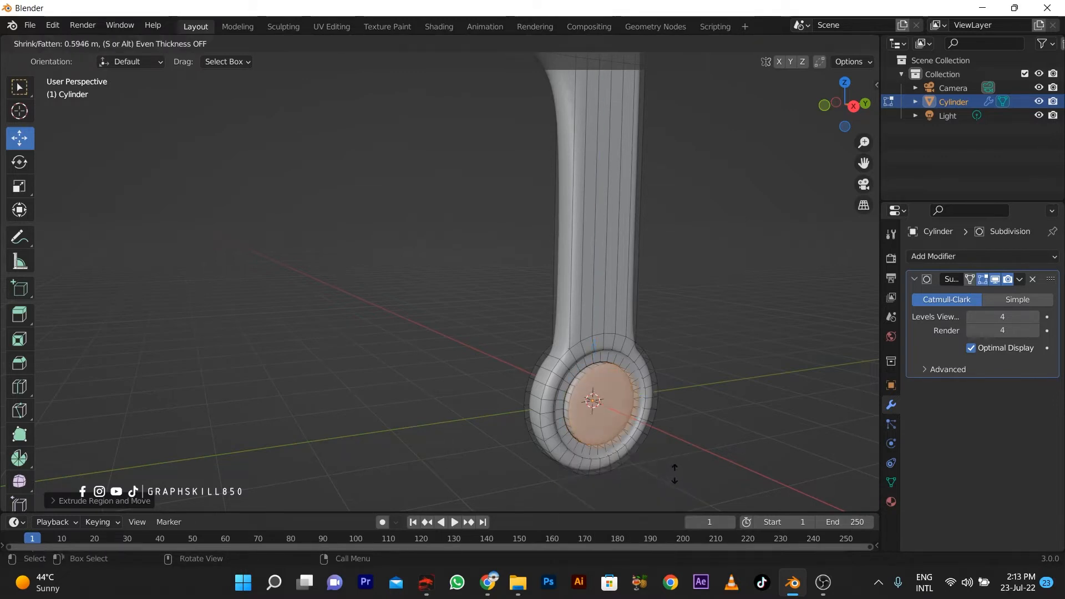
left_click(672, 481)
key("Tab")
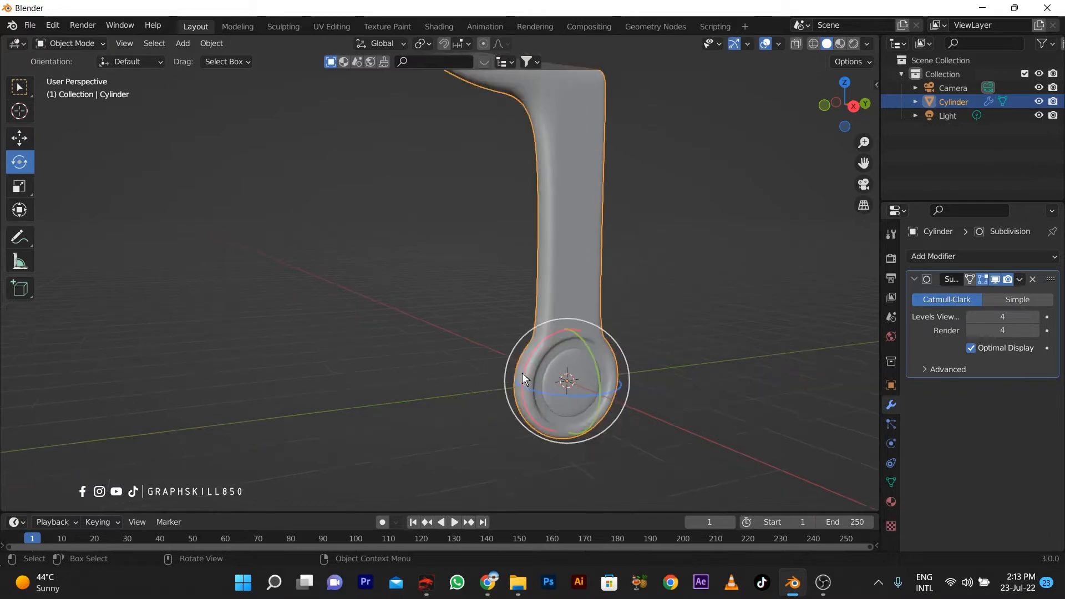
- Inset the raised disc faces by about 0.83 m almost to their centres, and check the smoothed shape in Object Mode
key("Tab")
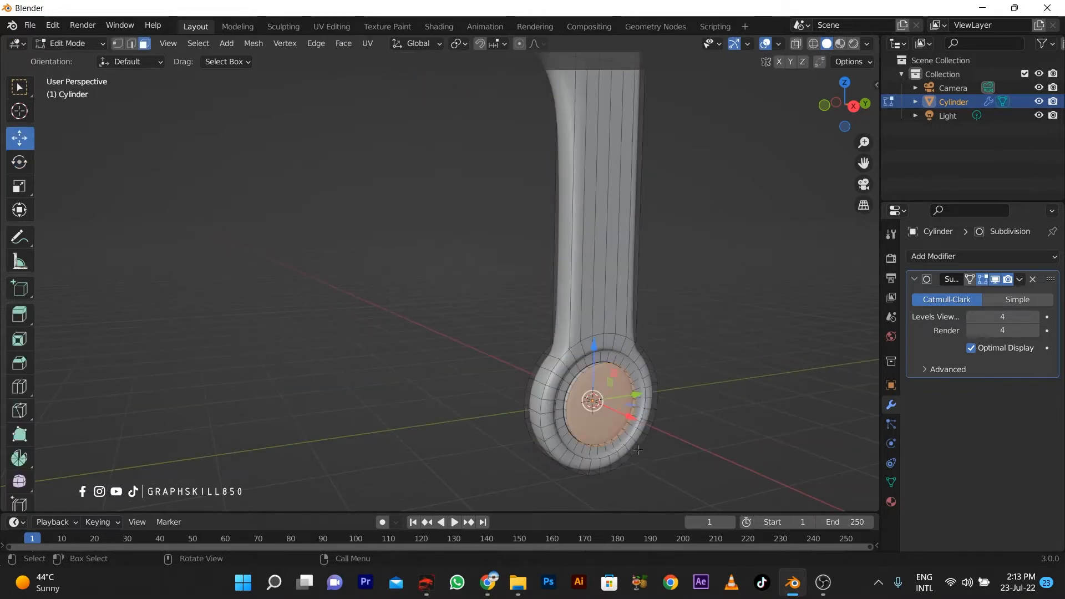
key("i")
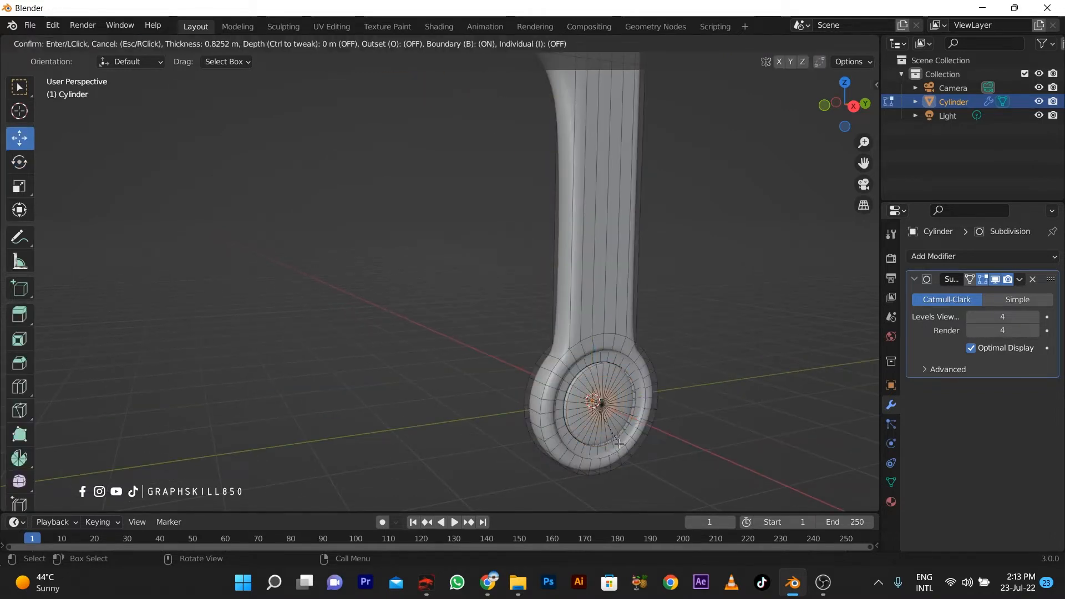
left_click(619, 443)
middle_click_drag(619, 444, 472, 419)
key("Tab")
scroll(550, 421, "down", 3)
left_click(425, 344)
middle_click_drag(425, 344, 453, 263)
left_click(506, 169)
key("Tab")
- Add five evenly spaced horizontal loop cuts to the upright post without sliding them
scroll(522, 157, "up", 2)
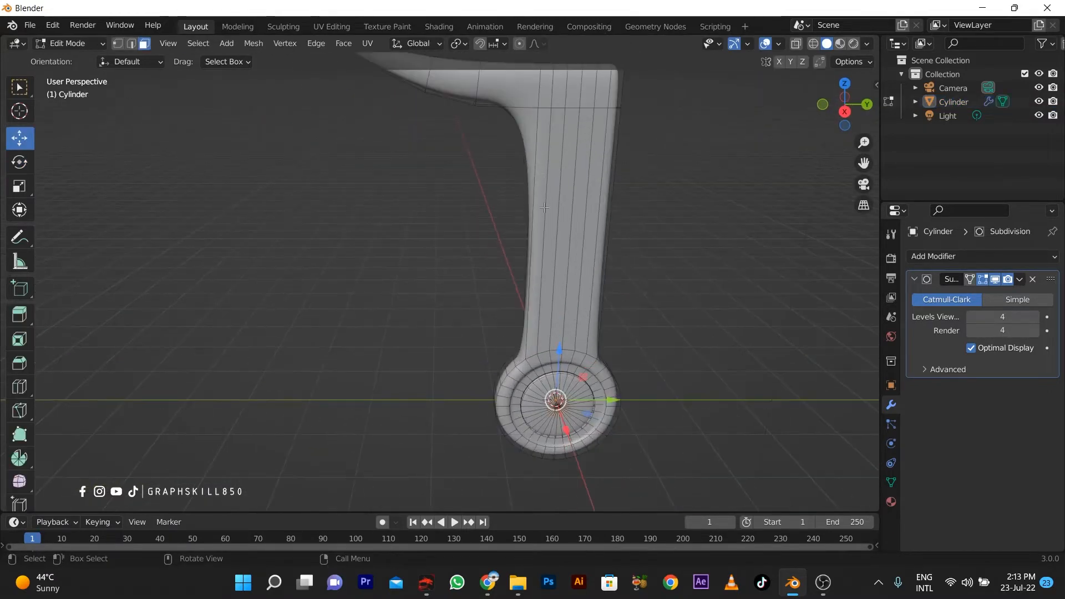
key("ctrl+r")
scroll(556, 228, "up", 3)
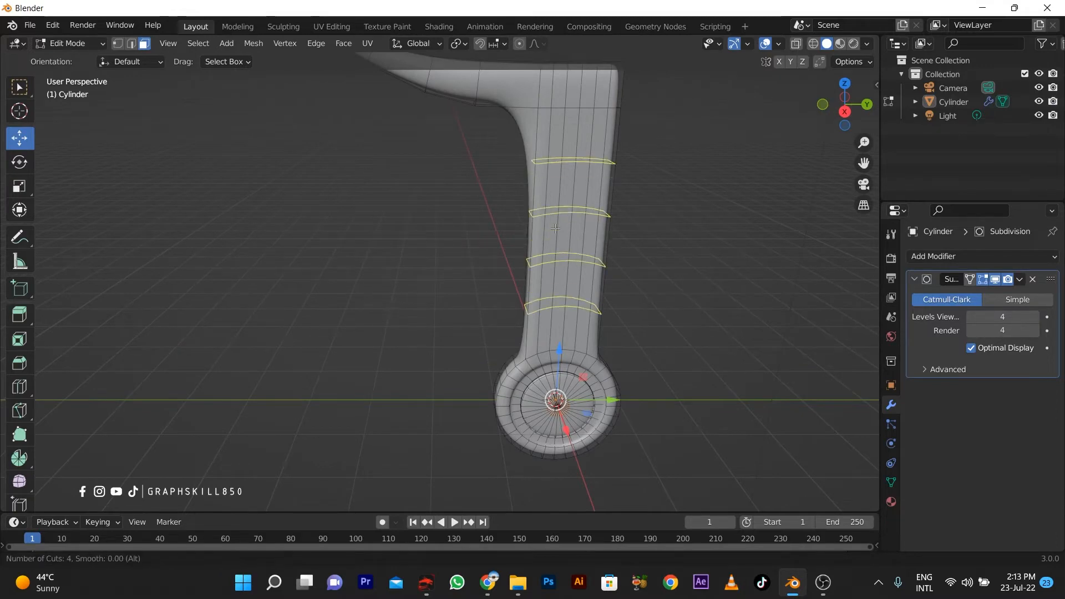
scroll(556, 228, "up", 1)
left_click(558, 256)
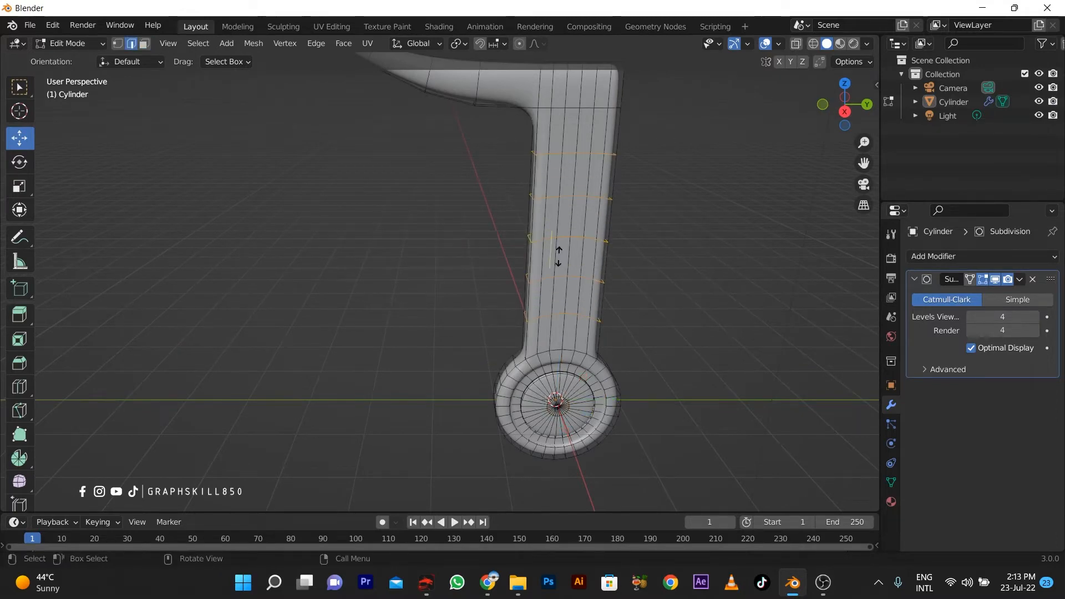
right_click(389, 317)
middle_click_drag(432, 305, 419, 299)
middle_click_drag(485, 317, 466, 311)
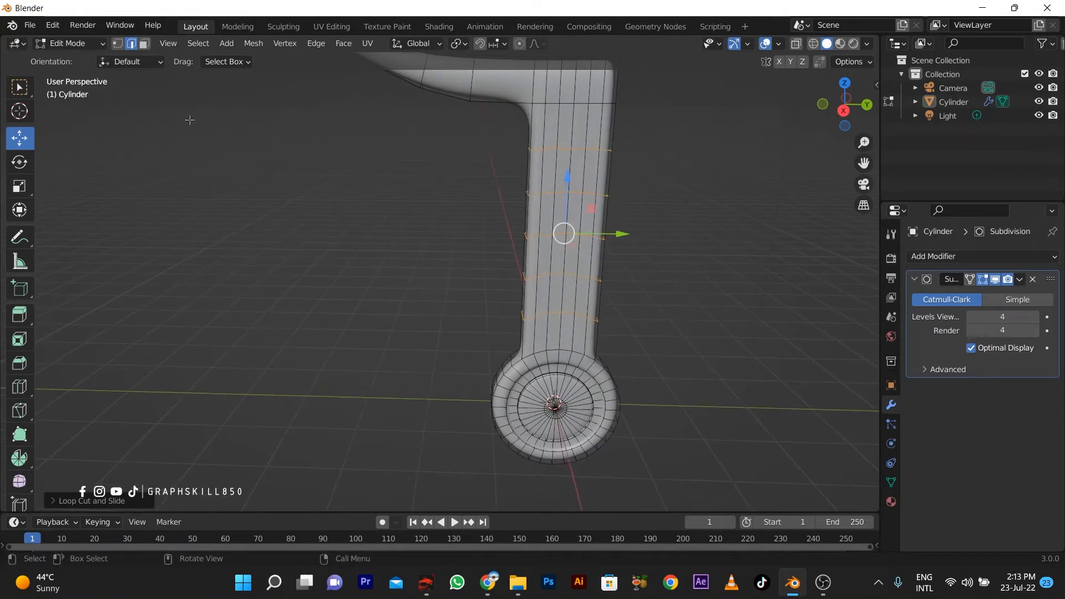
- In face selection mode, select three alternating face bands around the post, down to the one just above the round base
key("3")
left_click(550, 164)
left_click(569, 173, "alt")
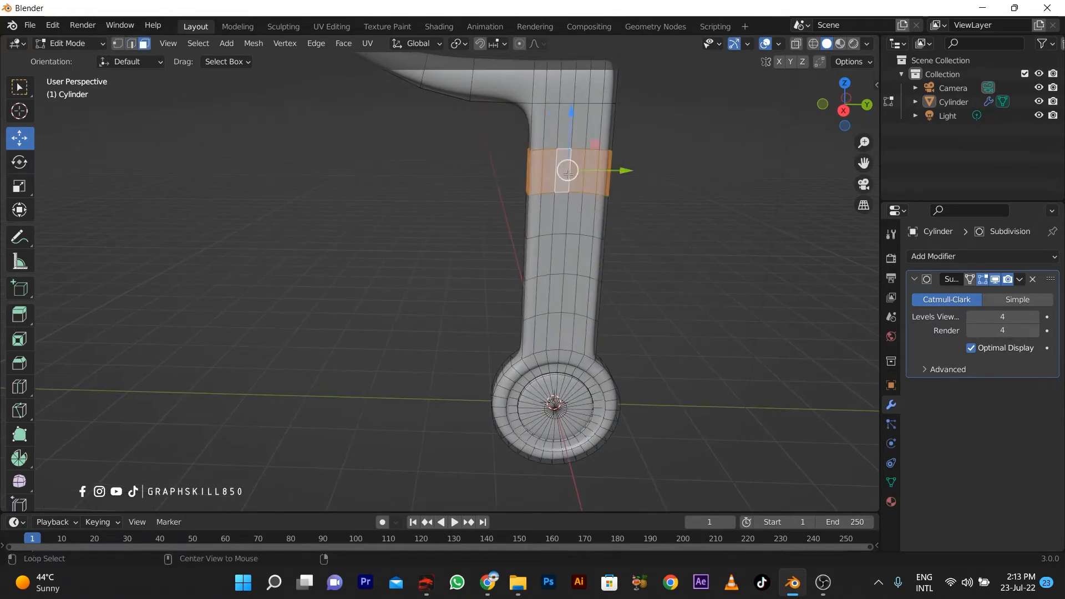
left_click(566, 267, "alt+shift")
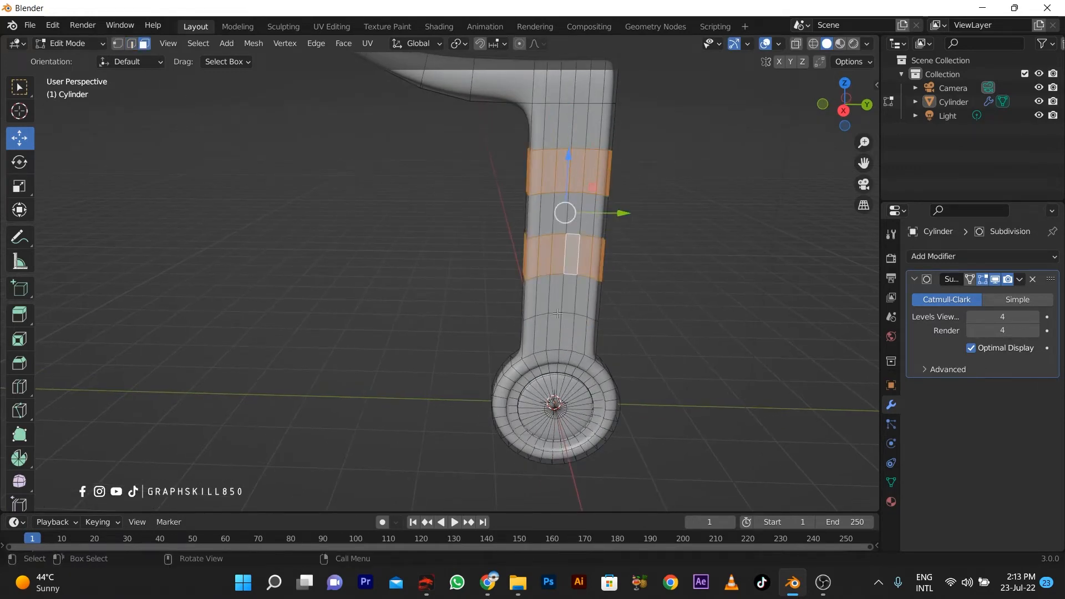
left_click(572, 332, "alt+shift")
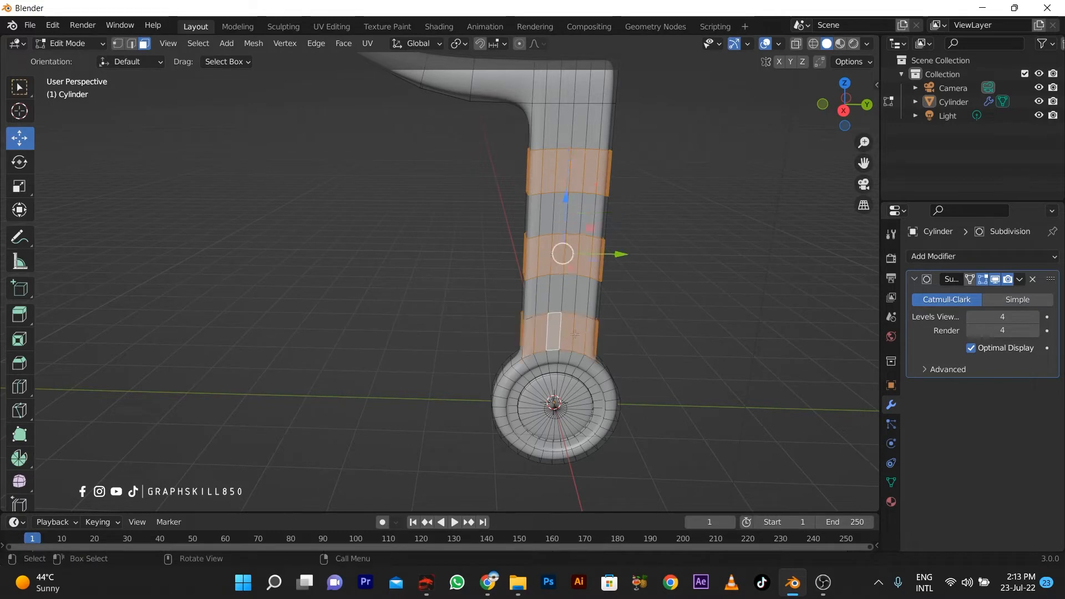
left_click(551, 327)
- Undo the face band selections and the post's five loop cuts
key("ctrl+z")
key("ctrl+z")
key("ctrl+z")
key("ctrl+z")
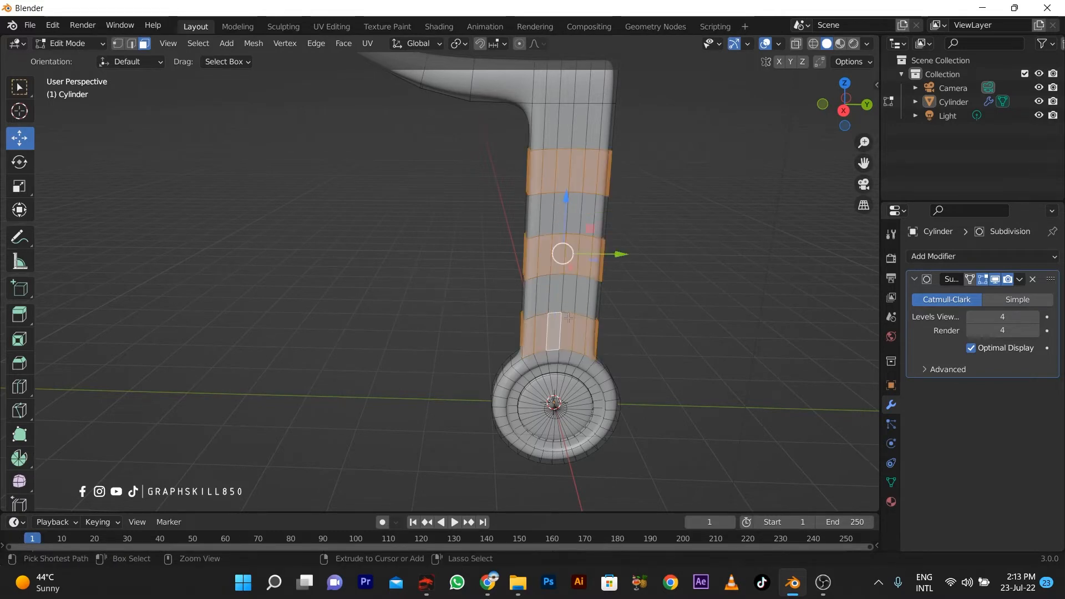
key("ctrl+z")
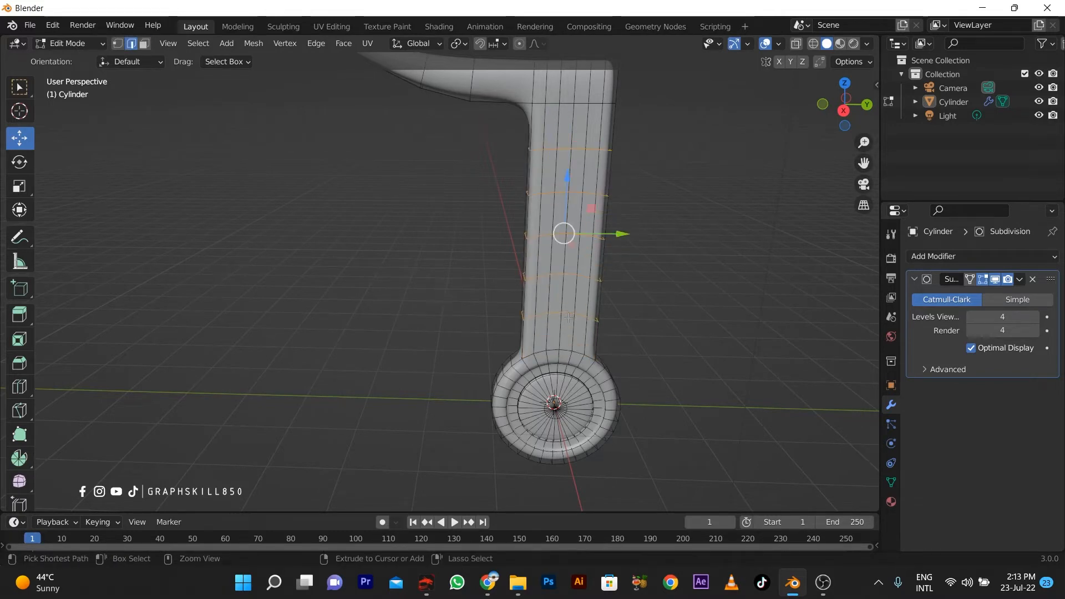
key("ctrl+z")
- Add six evenly spaced horizontal loop cuts to the upright post and keep them unslid
key("ctrl+r")
scroll(565, 293, "up", 3)
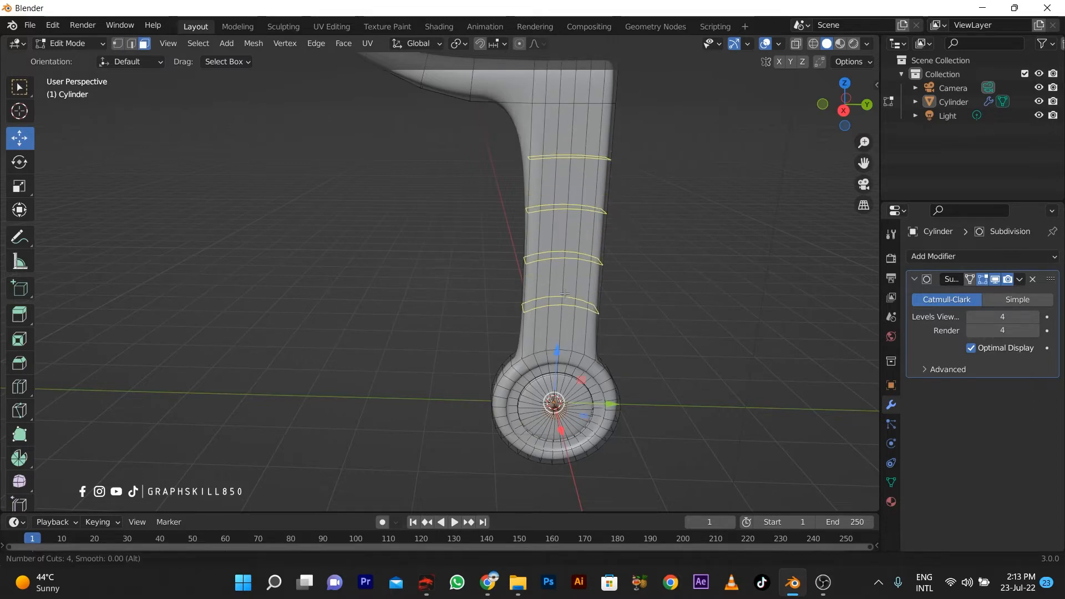
scroll(565, 293, "up", 2)
left_click(565, 293)
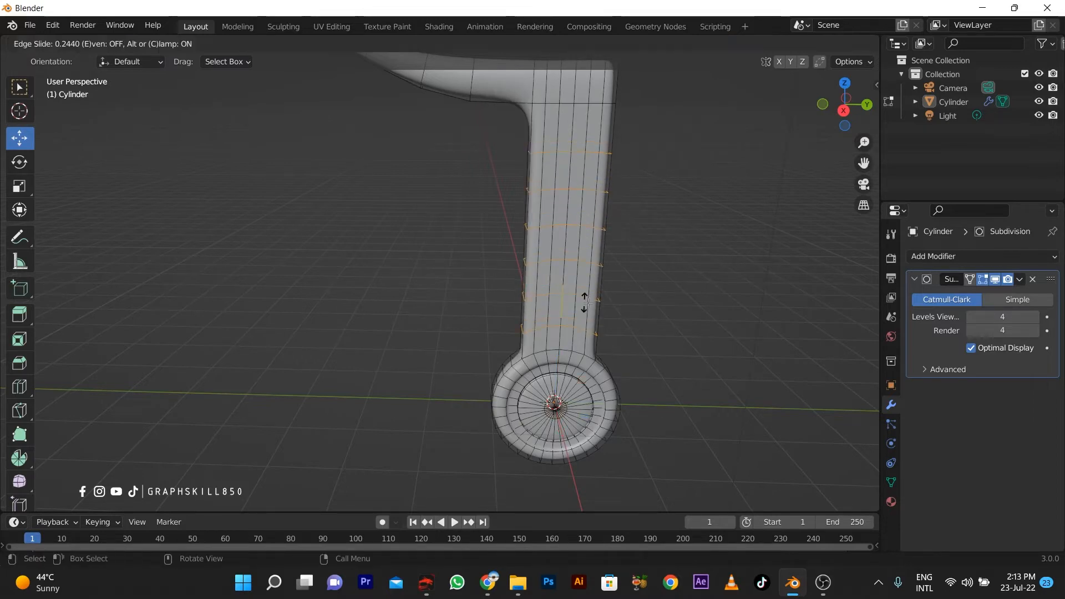
right_click(565, 293)
- Confirm the loop cuts and select three alternating face bands around the upright post
left_click(145, 46)
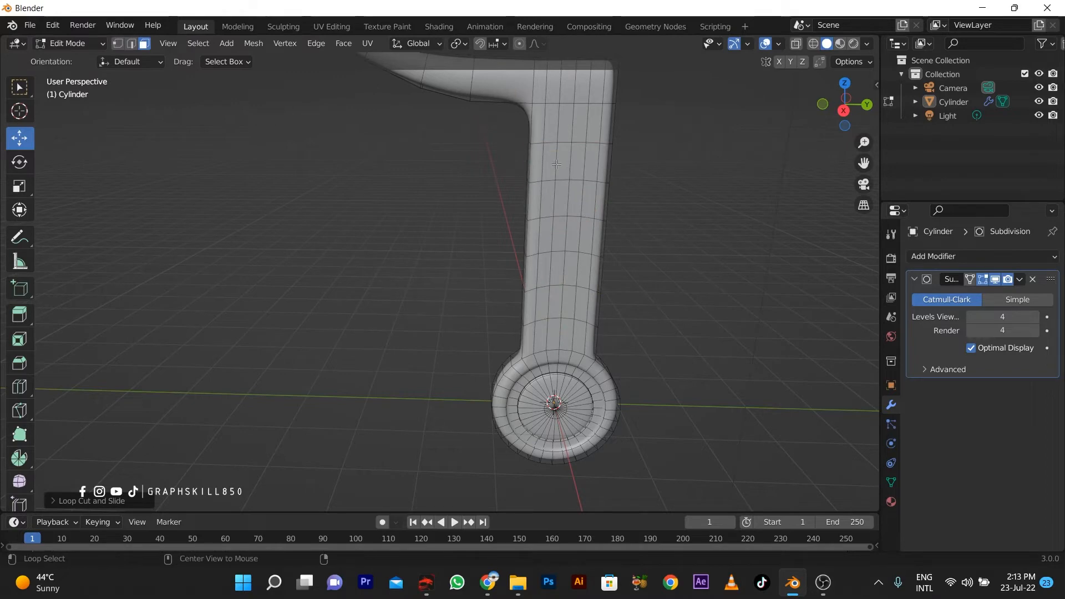
left_click(560, 234, "alt")
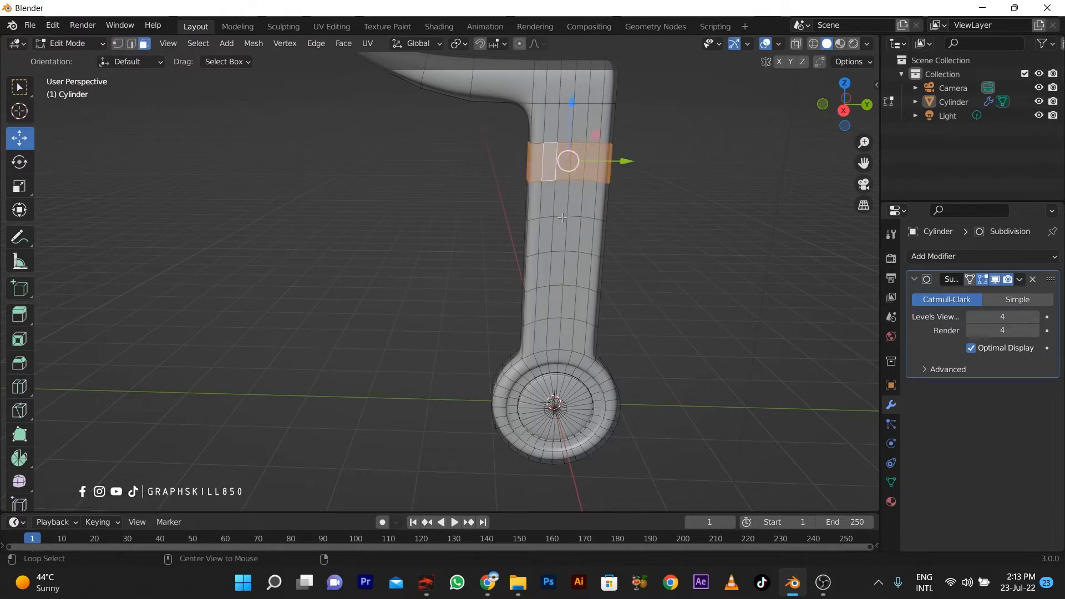
left_click(556, 303, "alt+shift")
left_click(565, 165, "alt+shift")
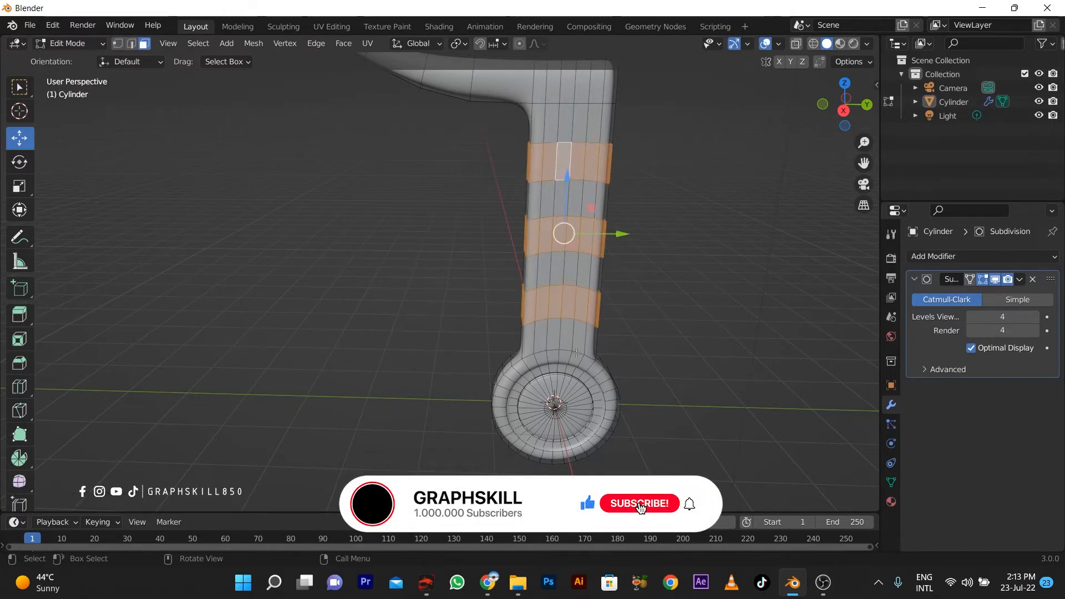
- Extrude the three selected face bands outward along their normals by about 0.44 m
scroll(583, 358, "down", 2)
key("alt+e")
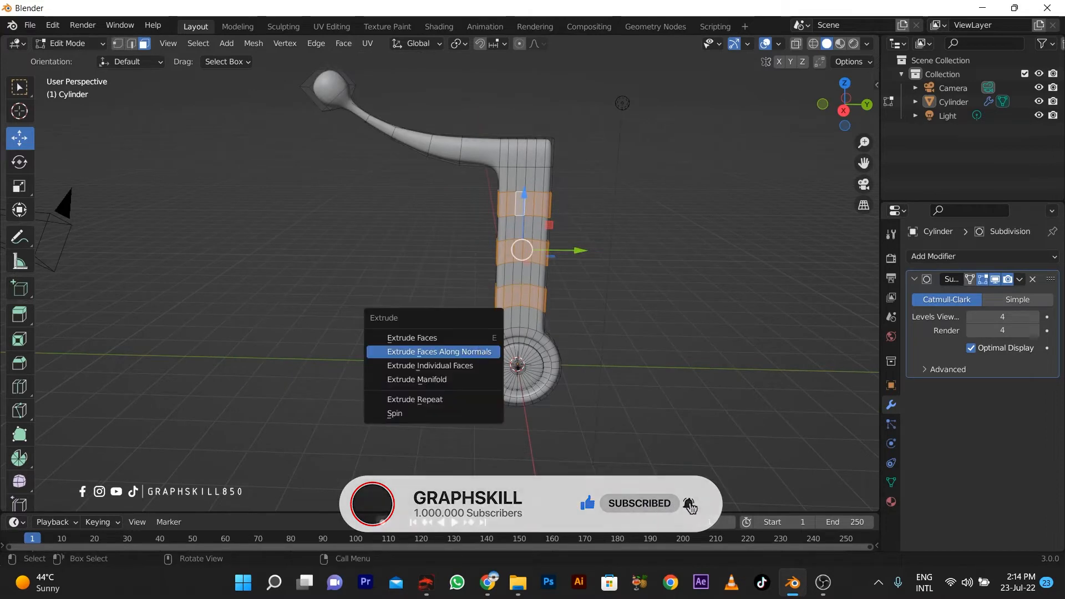
left_click(439, 351)
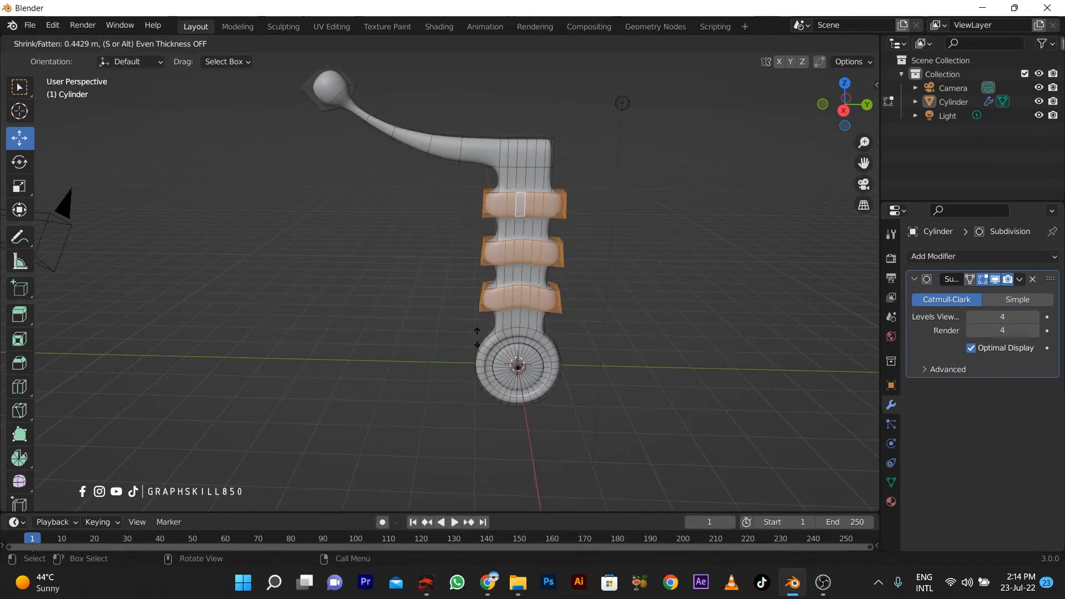
left_click(477, 338)
- In Object Mode, add a Mirror modifier to the cylinder that mirrors across the Y axis only
scroll(494, 363, "down", 2)
key("Tab")
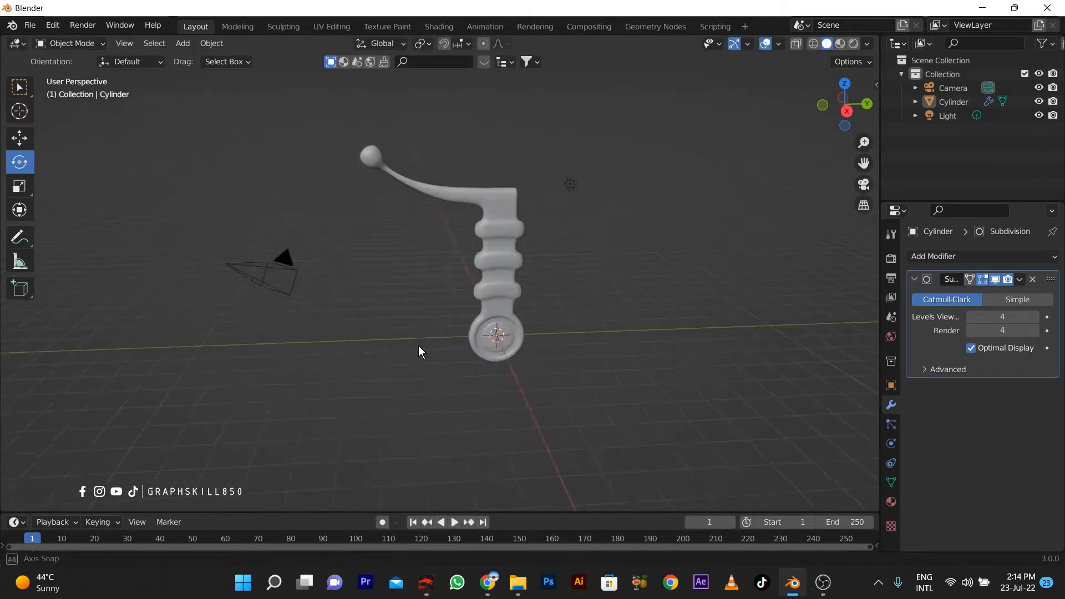
middle_click_drag(418, 352, 397, 345)
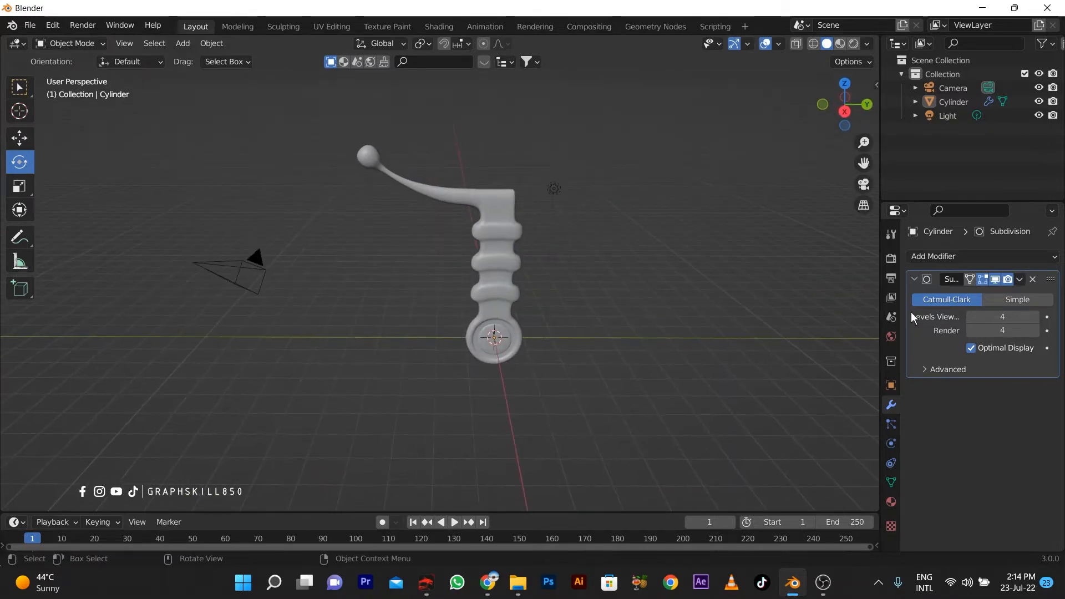
left_click(944, 256)
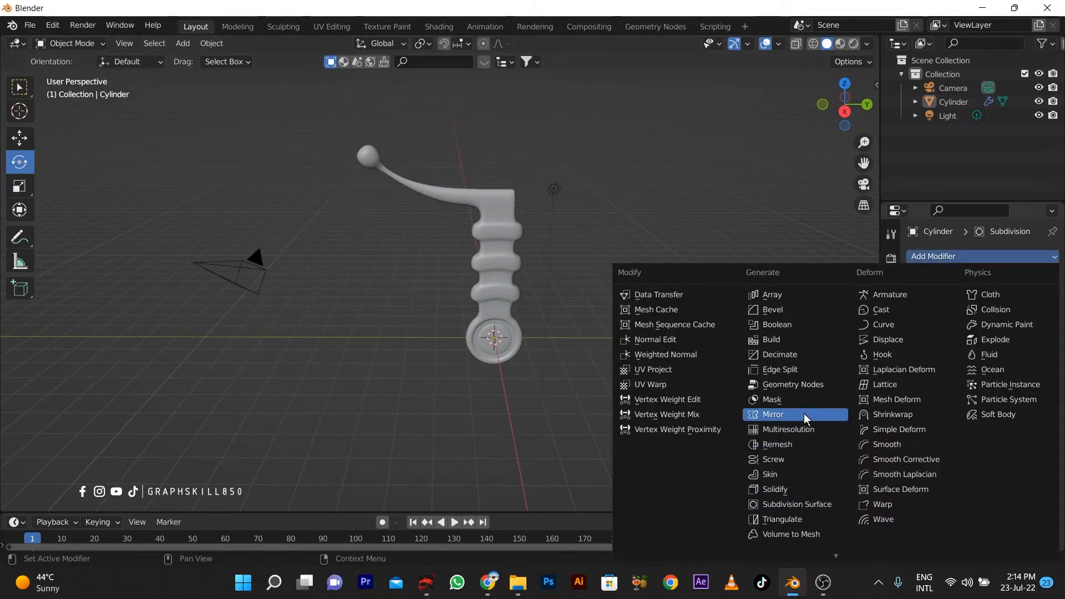
key("Return")
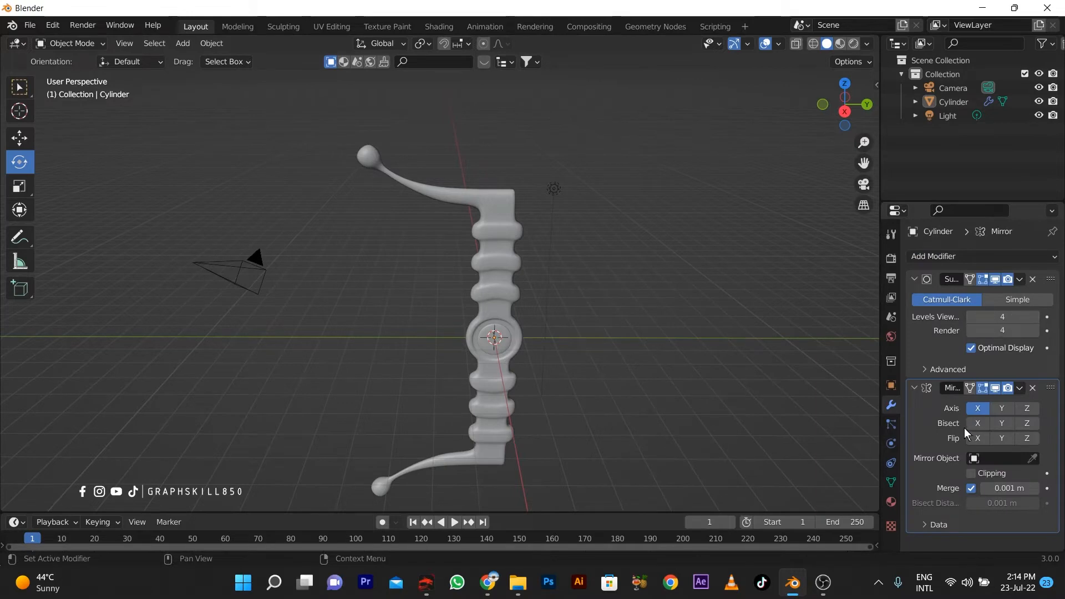
left_click(978, 409)
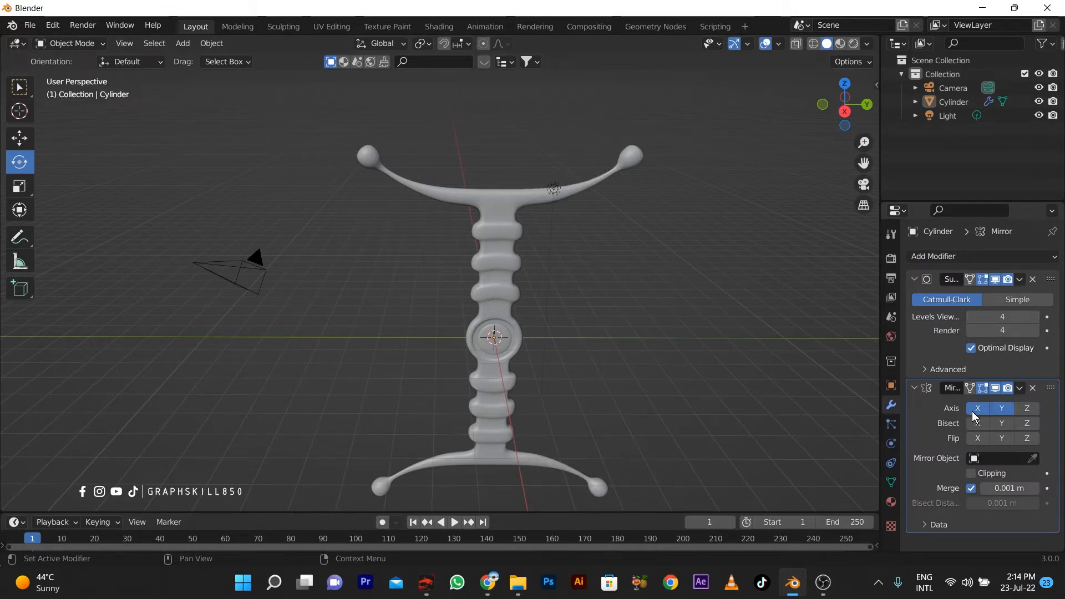
left_click(977, 409)
- In Edit Mode, select the whole row of faces on top of the post and try insetting them
middle_click_drag(571, 343, 499, 257)
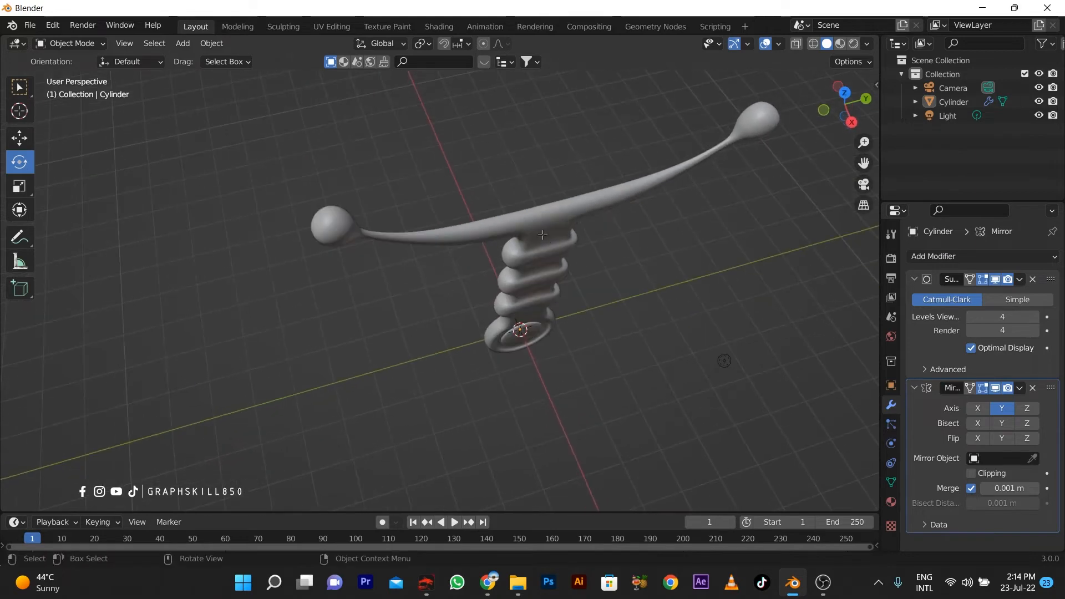
key("Tab")
scroll(577, 269, "up", 3)
left_click(592, 164)
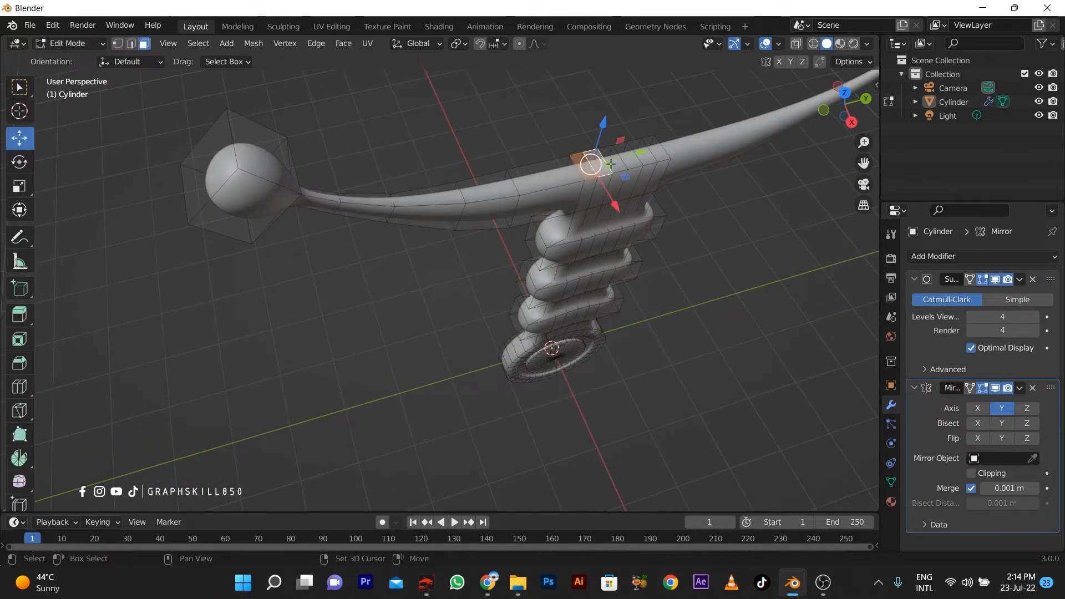
left_click(611, 164, "shift")
left_click(627, 159, "shift")
left_click(641, 156, "shift")
left_click(655, 151, "shift")
middle_click_drag(604, 188, 516, 243)
scroll(516, 243, "up", 3)
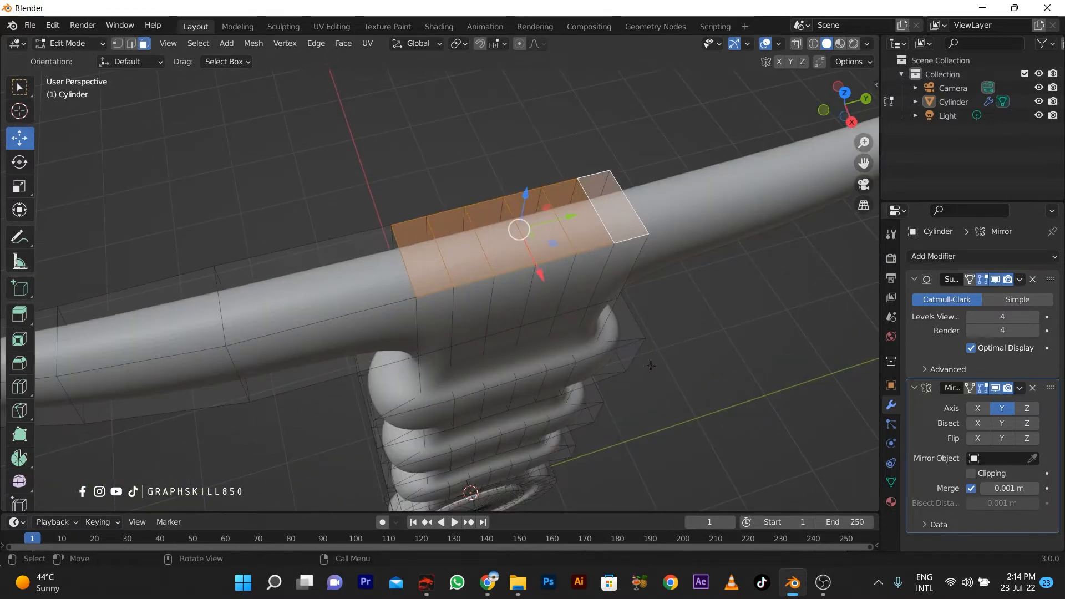
key("i")
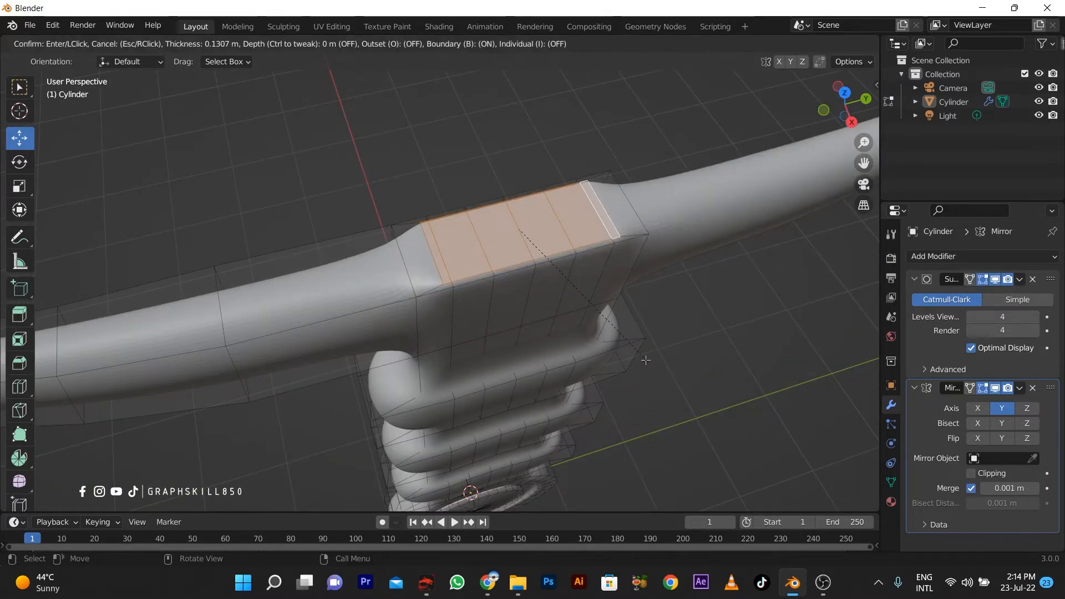
key("Escape")
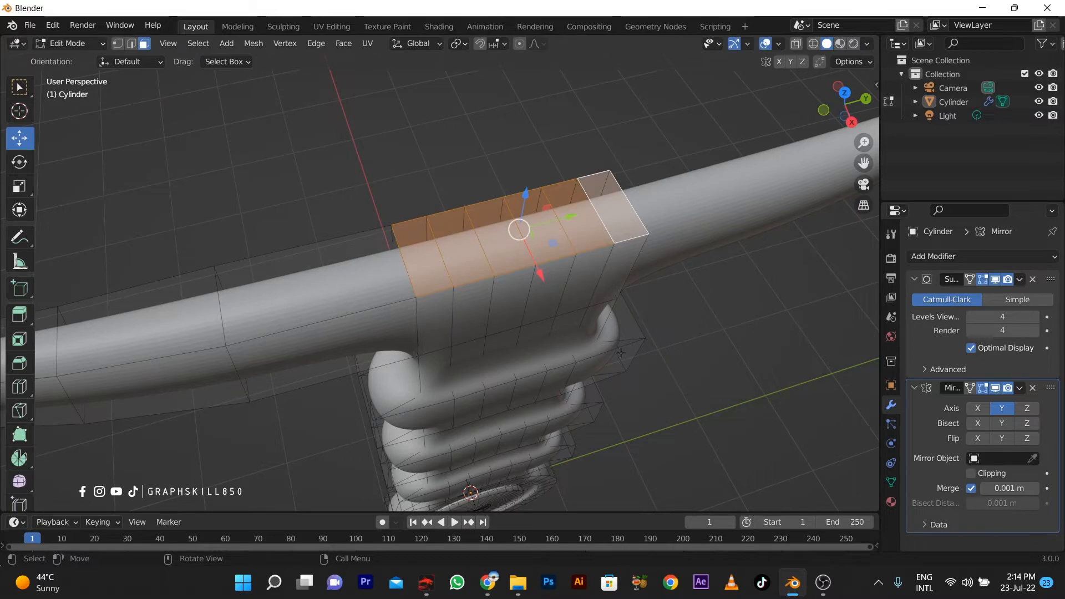
- Apply all transforms to the cylinder in Object Mode and return to editing its mesh
key("Tab")
scroll(528, 306, "down", 5)
key("ctrl+a")
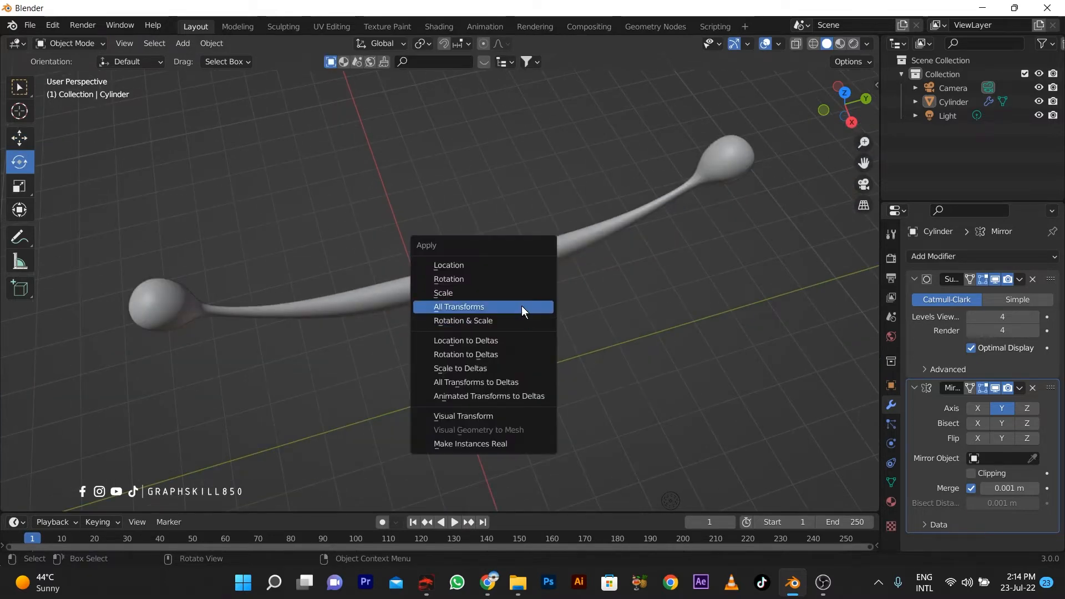
left_click(522, 308)
key("Tab")
scroll(647, 380, "up", 5)
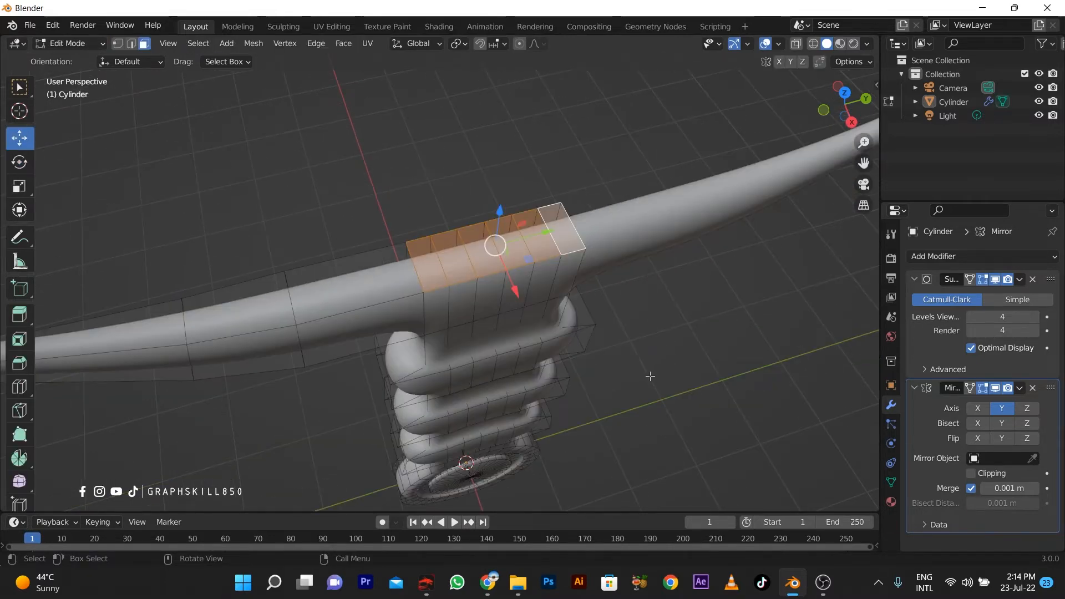
key("i")
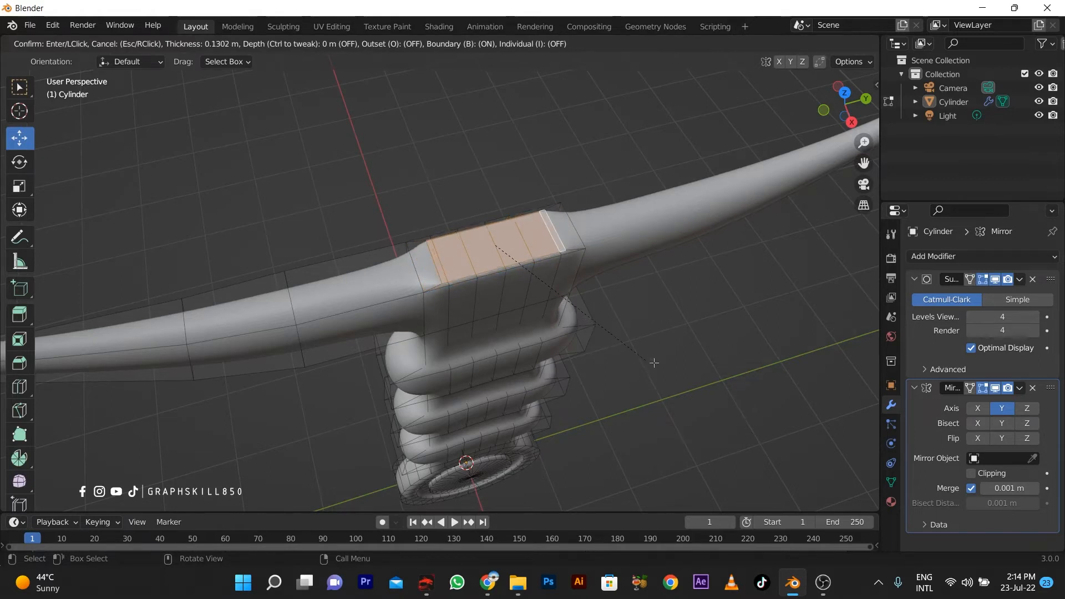
key("Escape")
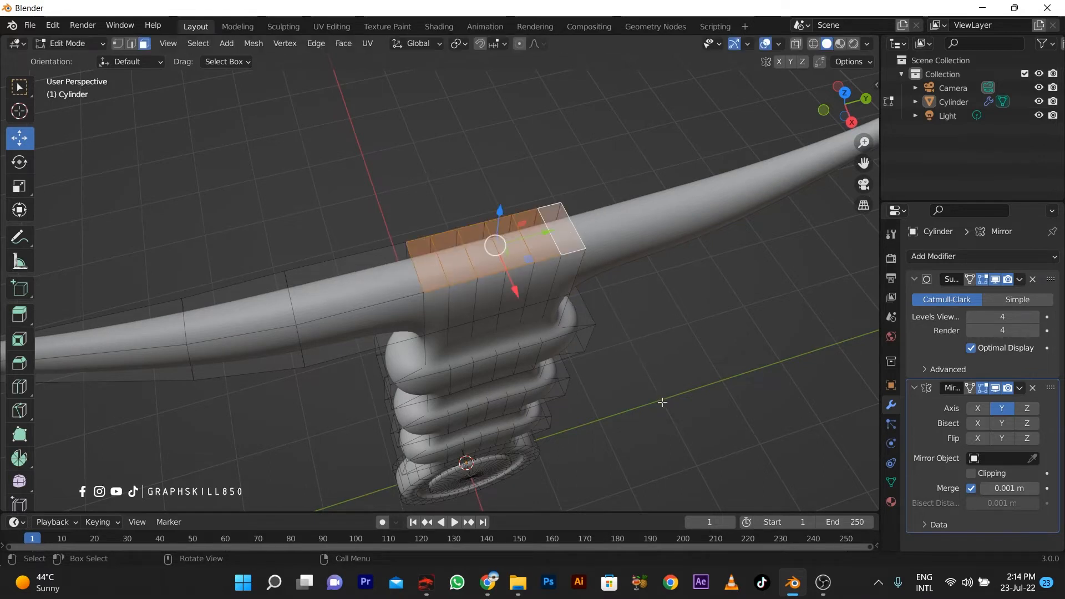
key("i")
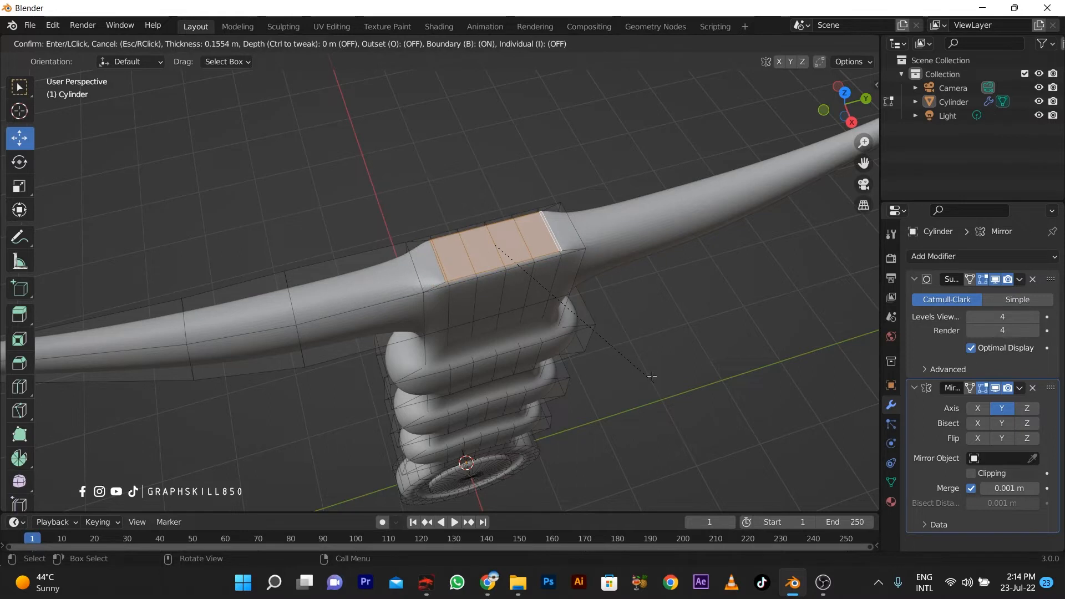
key("Escape")
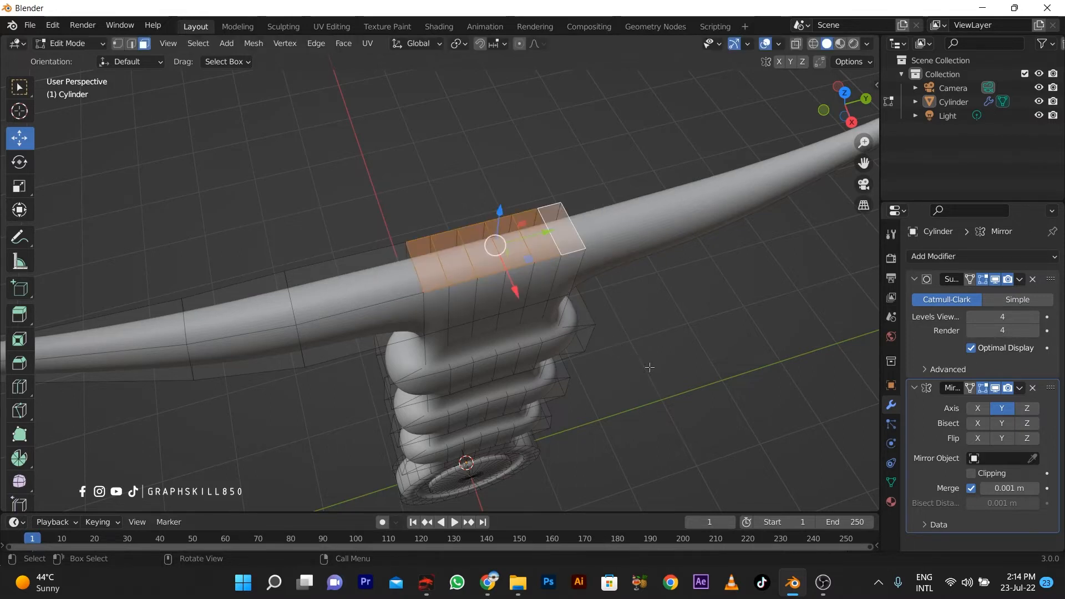
- Inset the post's selected top faces with almost no thickness, keeping them at nearly full size
key("i")
left_click(647, 351)
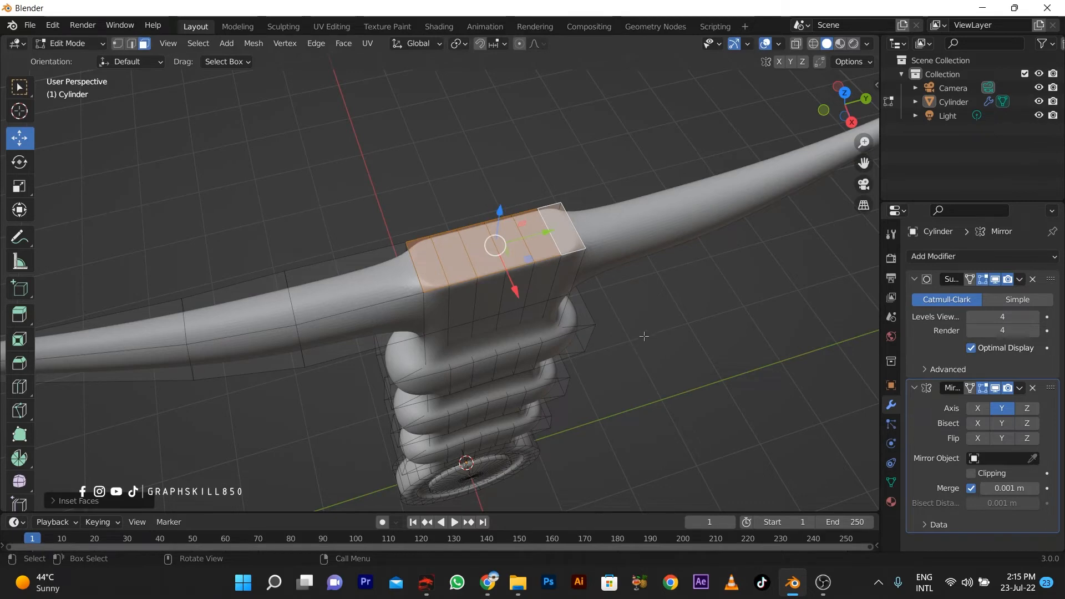
key("i")
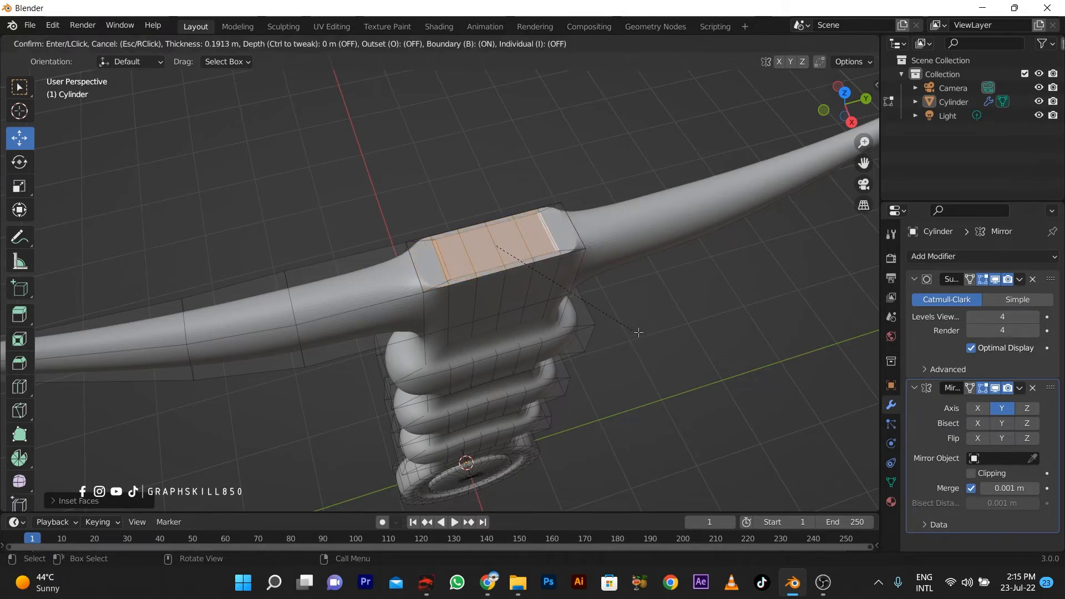
left_click(577, 339)
- Extrude the post's top faces in place without raising them
middle_click_drag(572, 350, 540, 346)
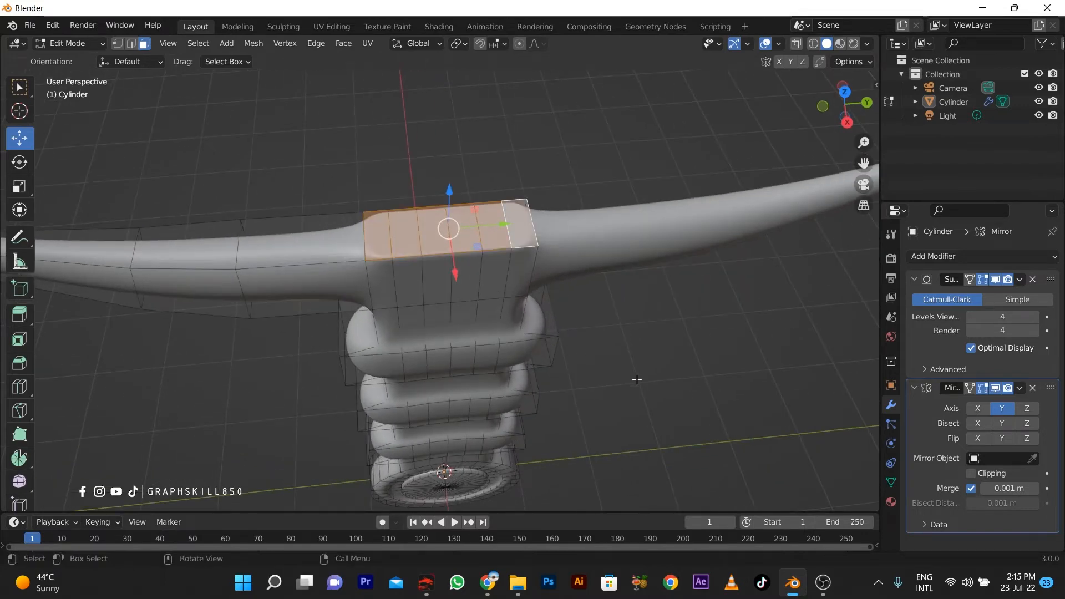
scroll(636, 378, "down", 5)
middle_click_drag(637, 375, 518, 333)
scroll(470, 247, "up", 3)
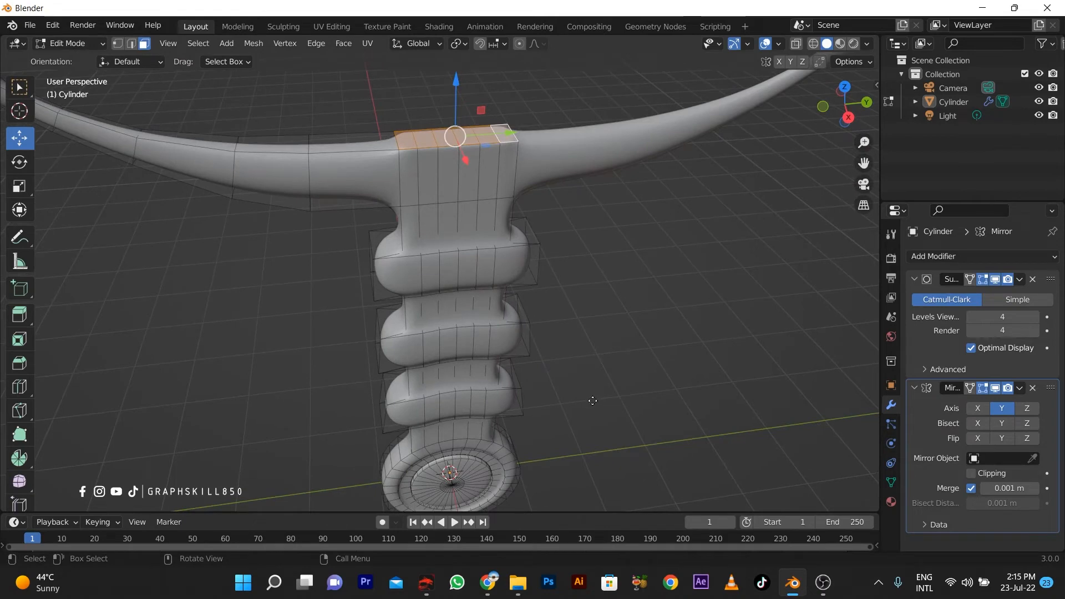
key("e")
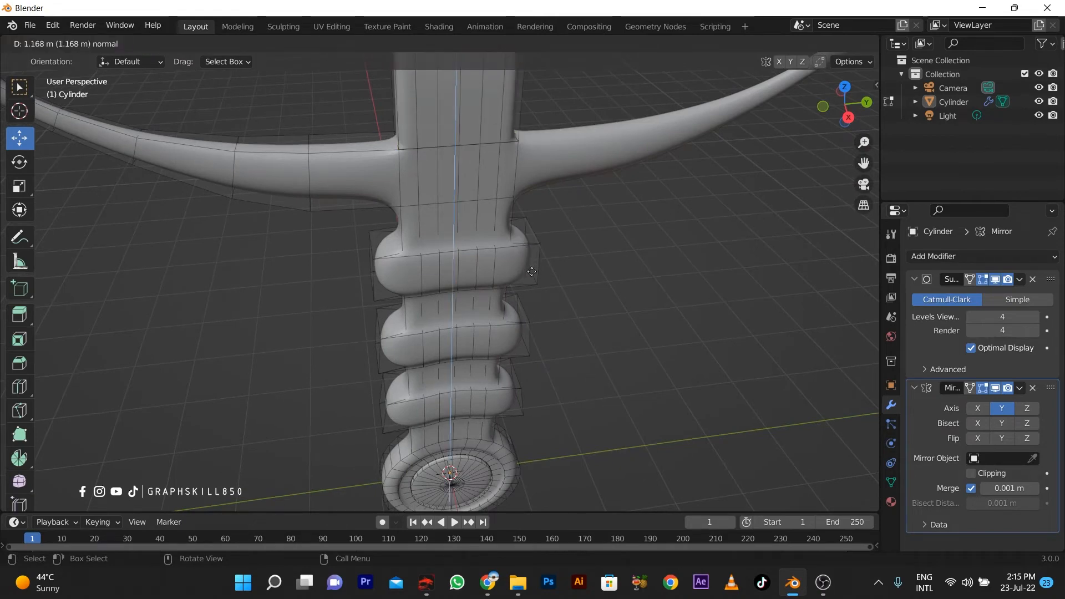
right_click(615, 305)
scroll(614, 306, "down", 3)
middle_click_drag(615, 306, 596, 331)
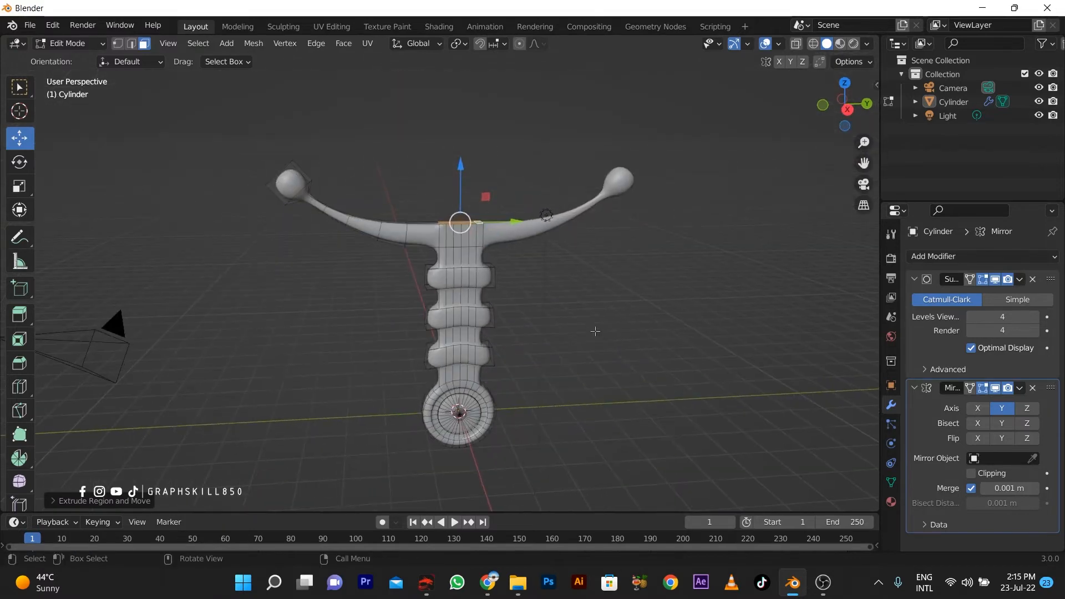
- In the right orthographic view, extrude the post's top faces straight up by about 18 m as a long blade
key("KP_7")
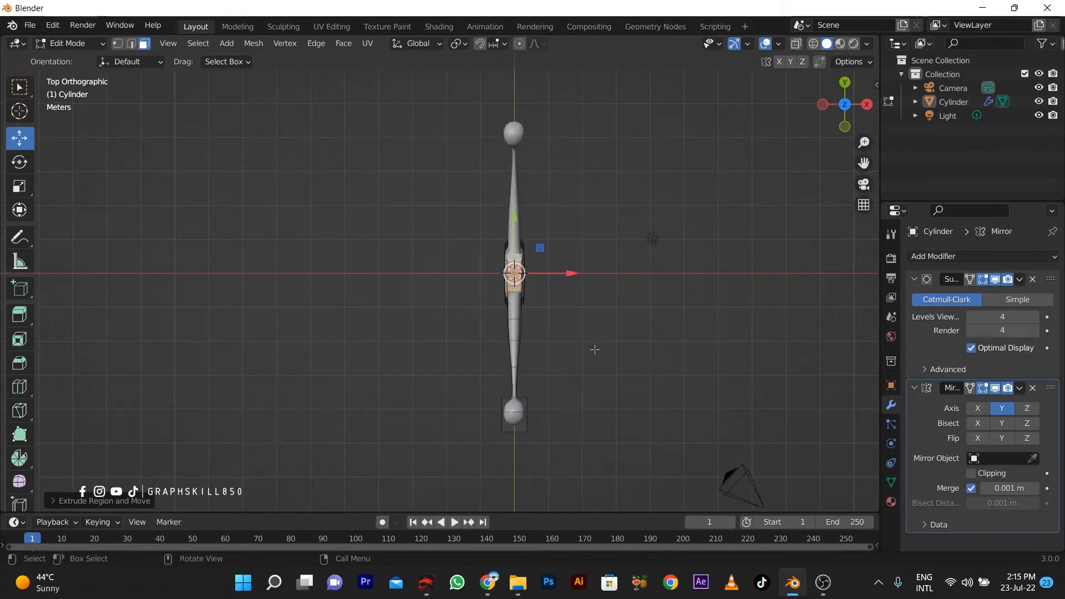
key("KP_1")
key("KP_3")
scroll(599, 366, "down", 6)
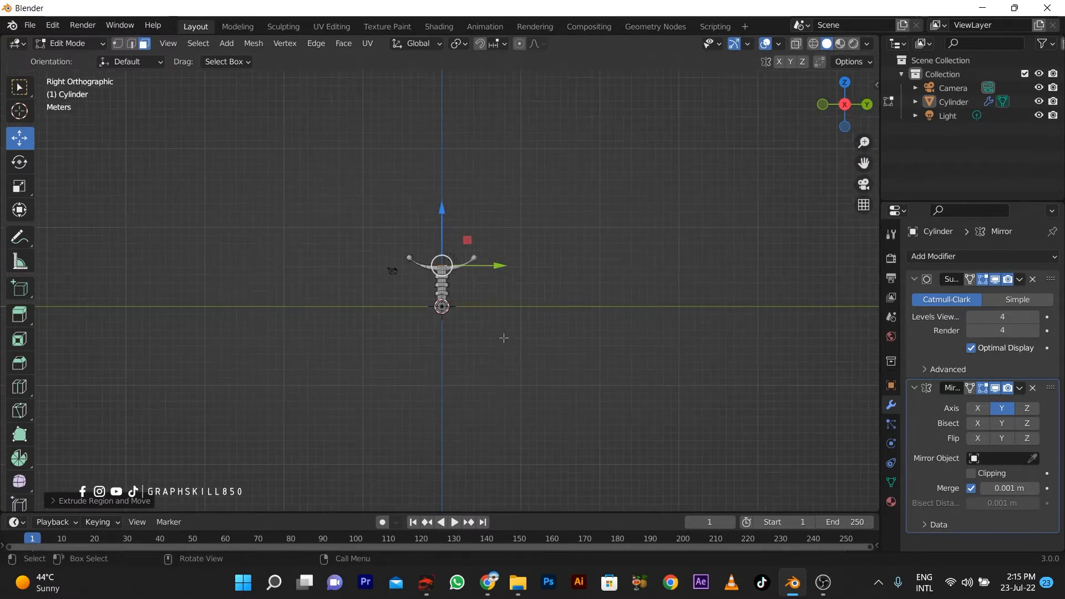
key("e")
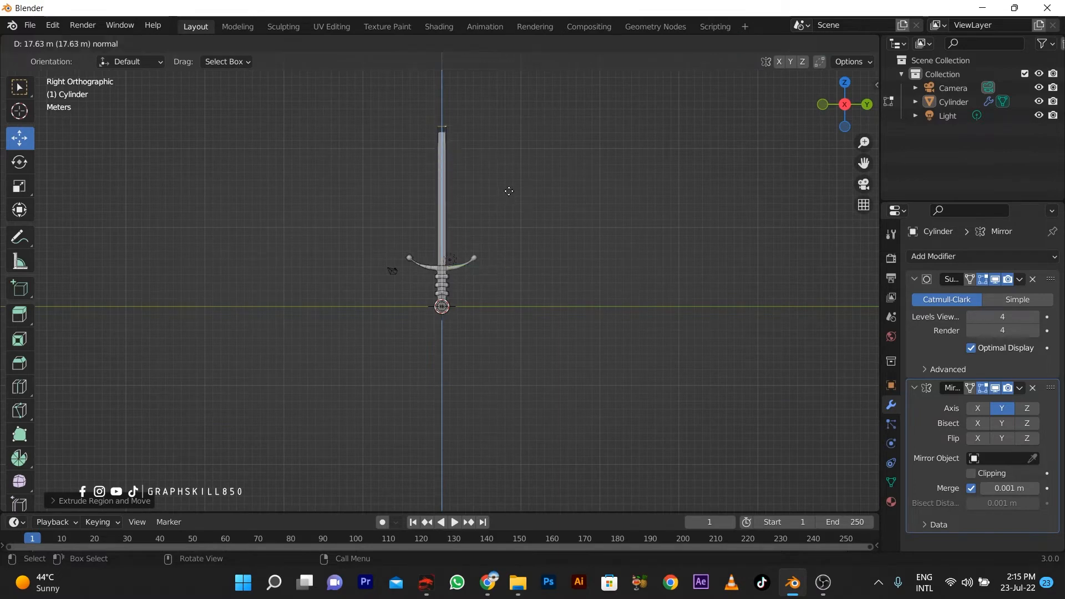
left_click(509, 191)
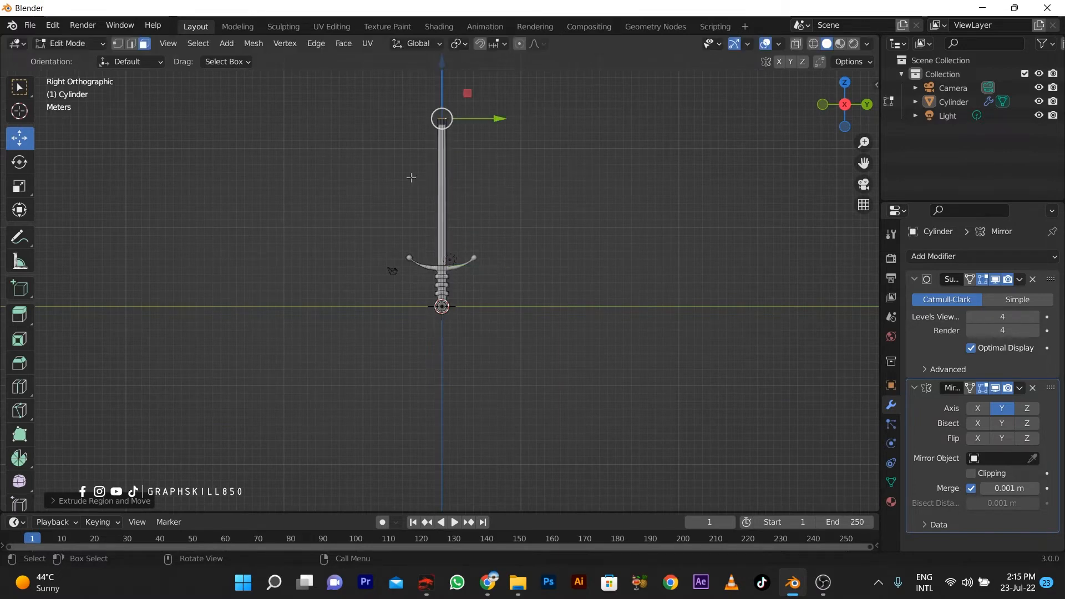
- Extrude the blade's end faces upward again by about 6 m for the tip section
scroll(503, 200, "up", 5)
middle_click_drag(500, 205, 452, 334, "shift")
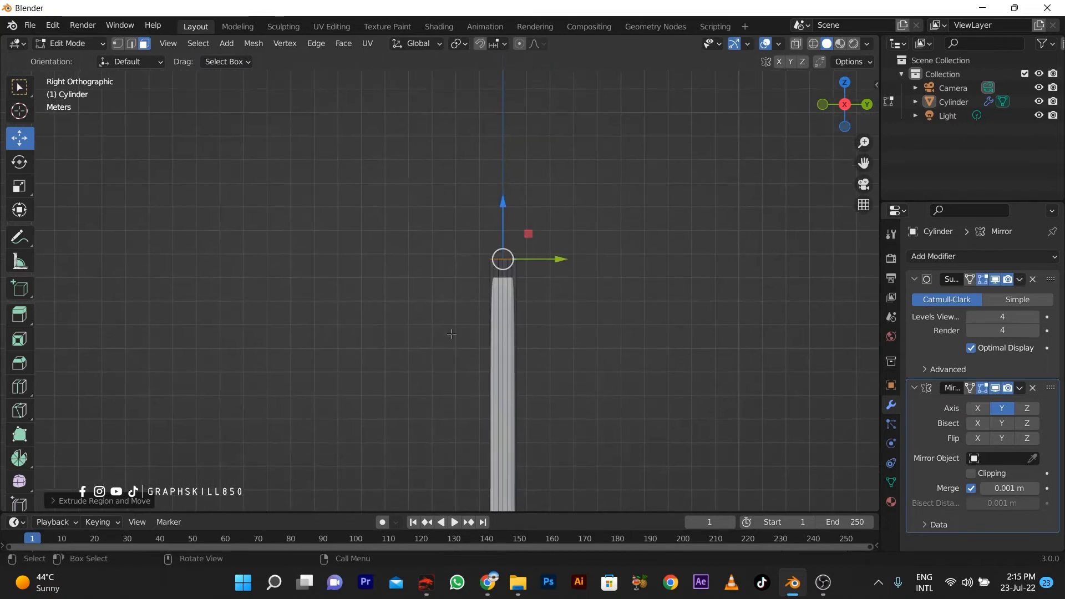
key("e")
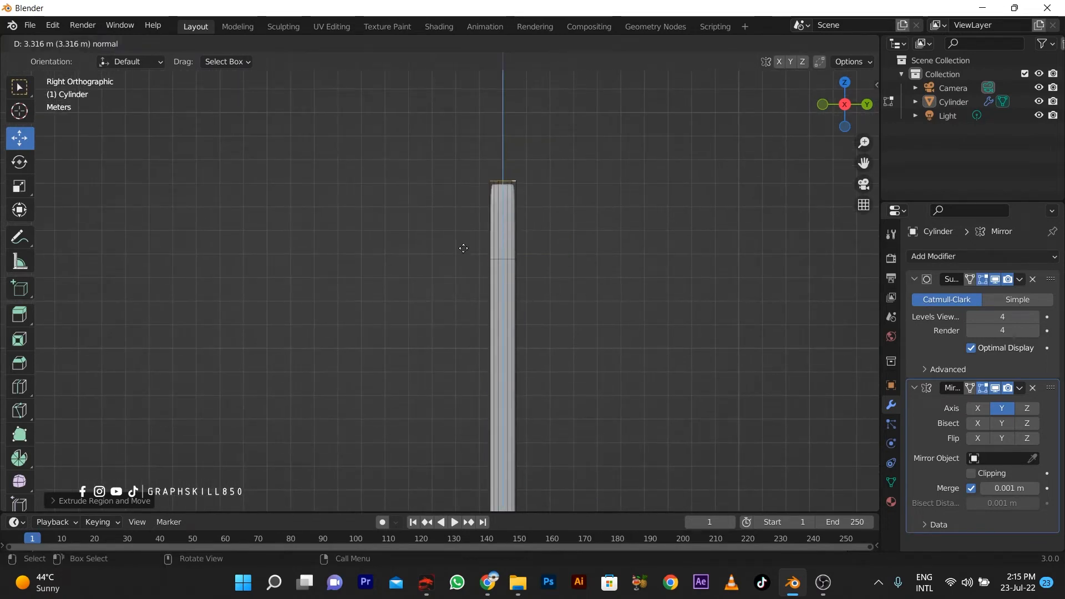
left_click(469, 188)
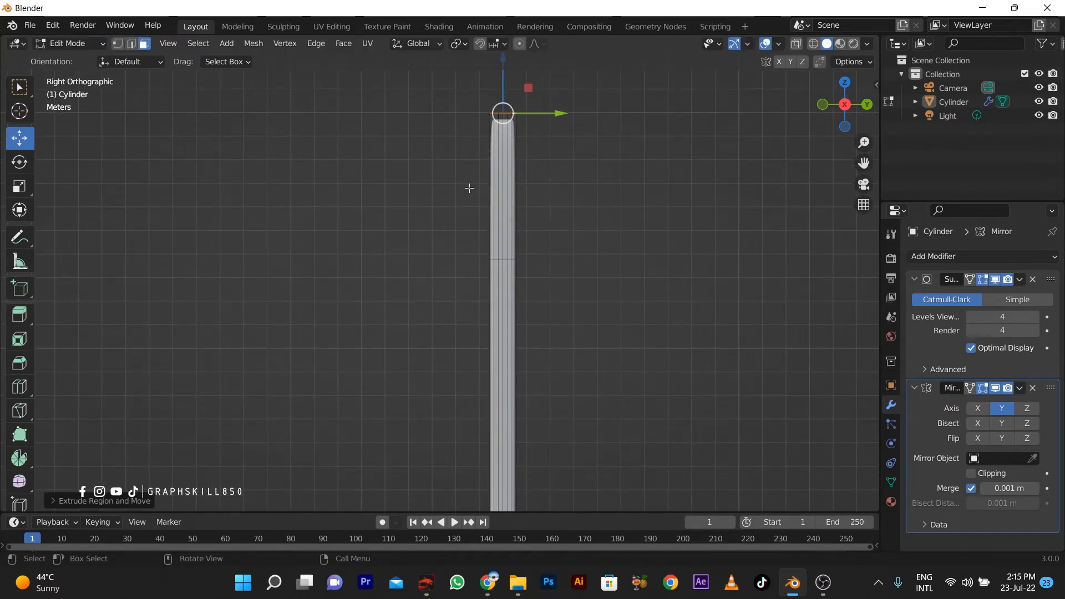
middle_click_drag(469, 186, 523, 257)
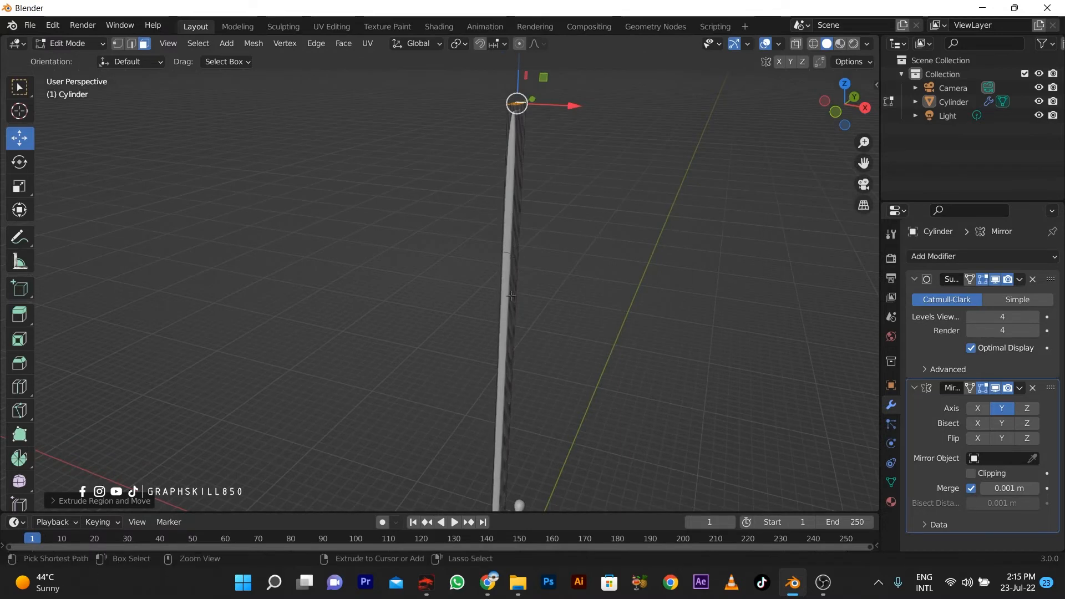
- Raise the blade's selected end faces by about 4.2 m along Z to lengthen the tip section, and deselect them
middle_click_drag(511, 296, 357, 268, "ctrl")
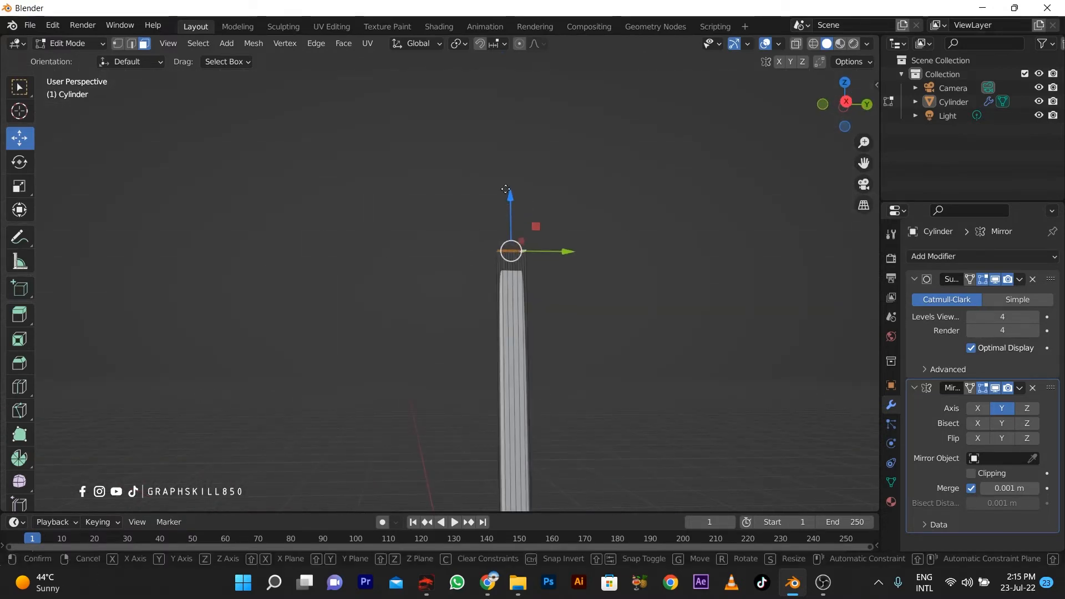
left_click_drag(510, 197, 509, 84)
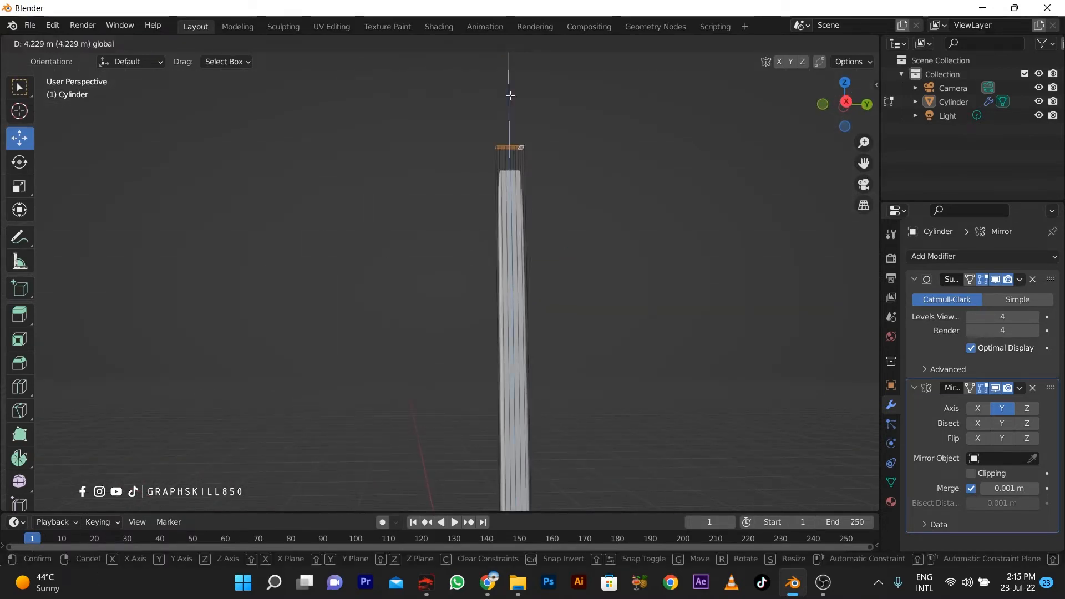
left_click(496, 113)
- In the right orthographic view, try a loop cut across the blade, slid toward the tip by a factor of about 0.45
key("KP_7")
middle_click_drag(515, 266, 514, 244)
key("KP_3")
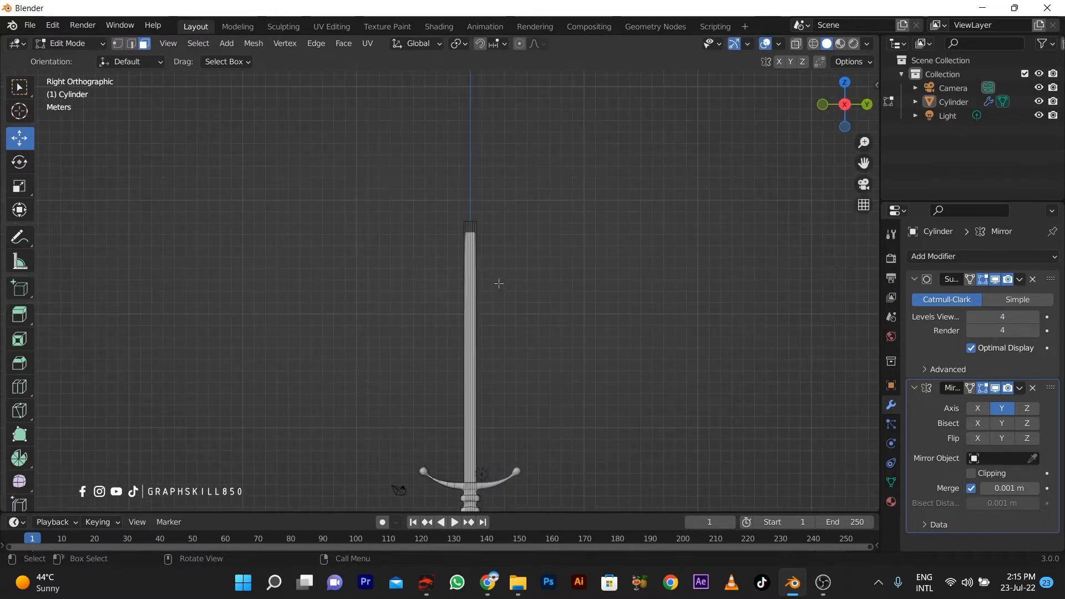
scroll(467, 257, "up", 3)
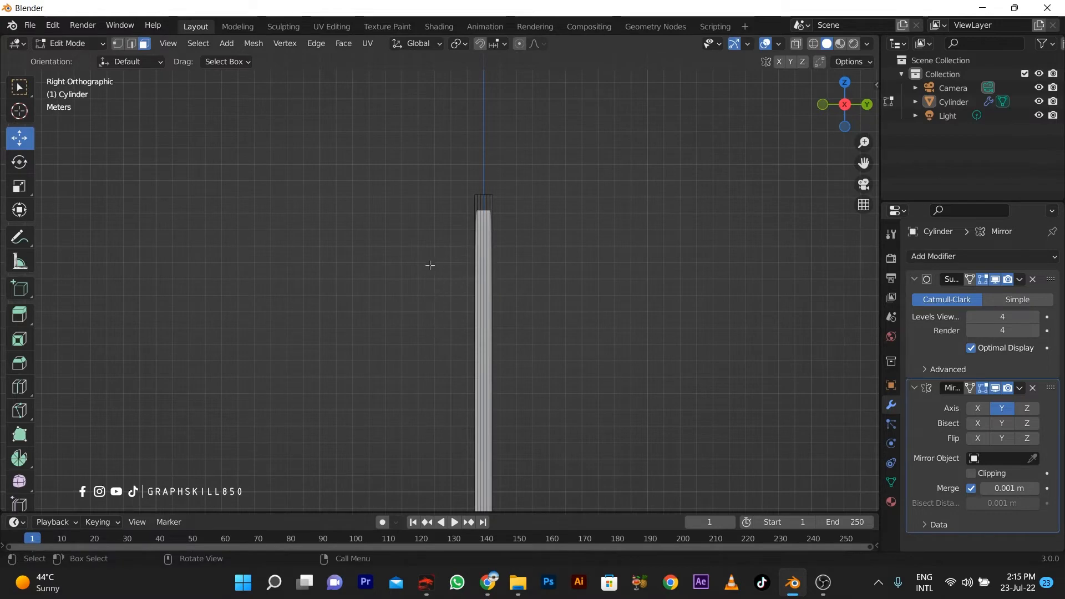
key("ctrl+r")
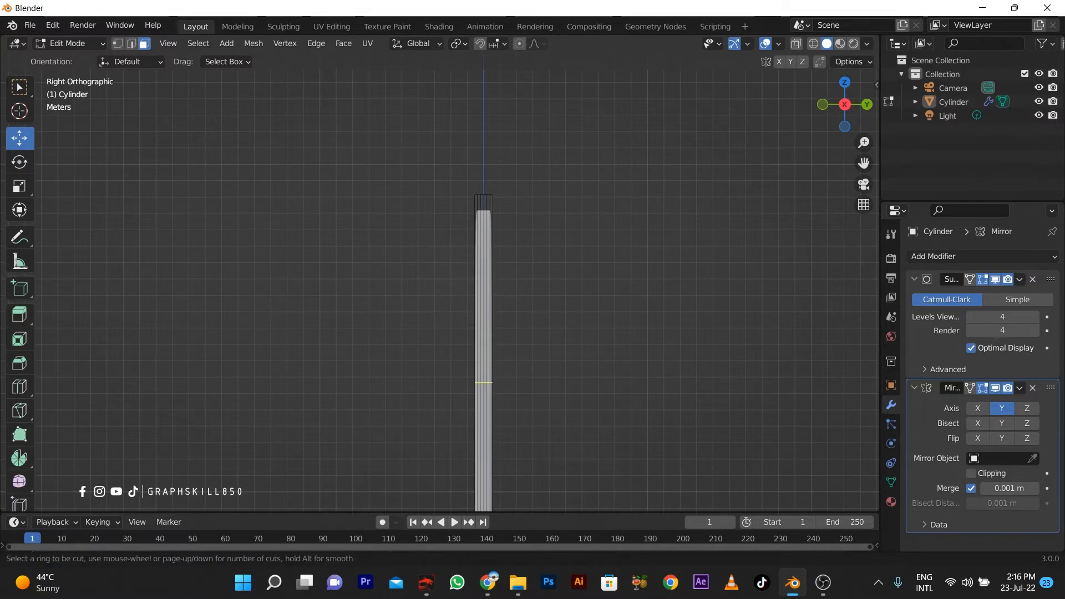
left_click(481, 239)
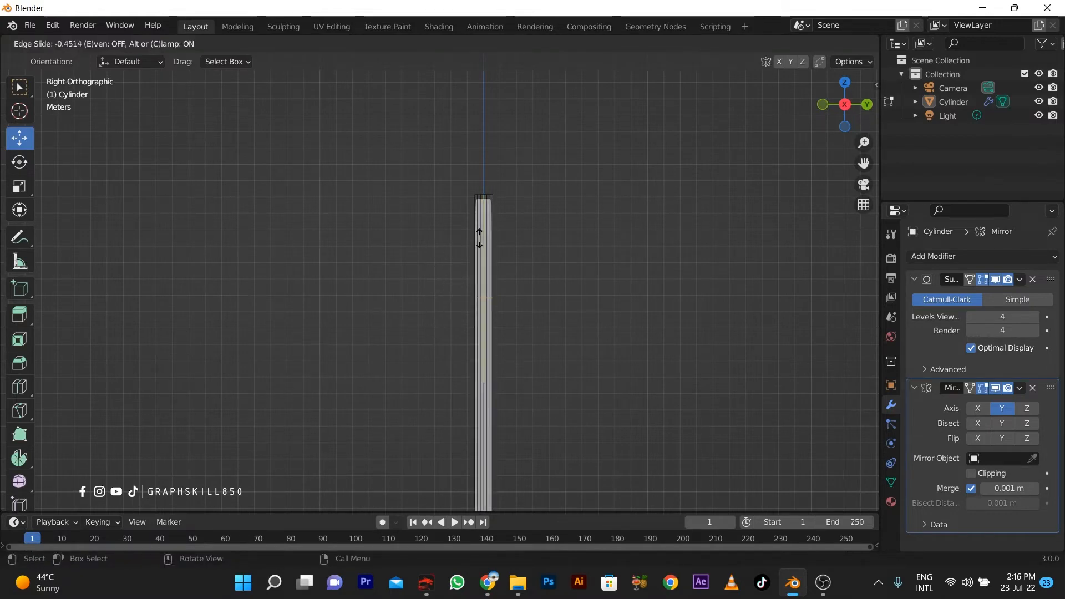
left_click(480, 238)
middle_click_drag(488, 261, 525, 291)
- Select all the top end faces of the blade and scale them along X to about 0.17
key("3")
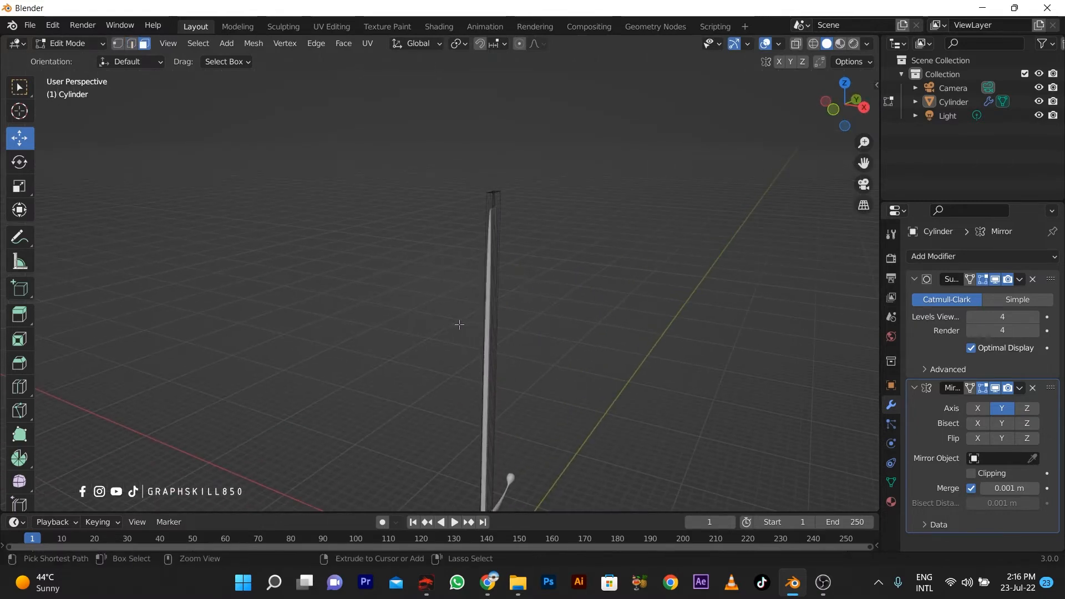
middle_click_drag(459, 325, 443, 302)
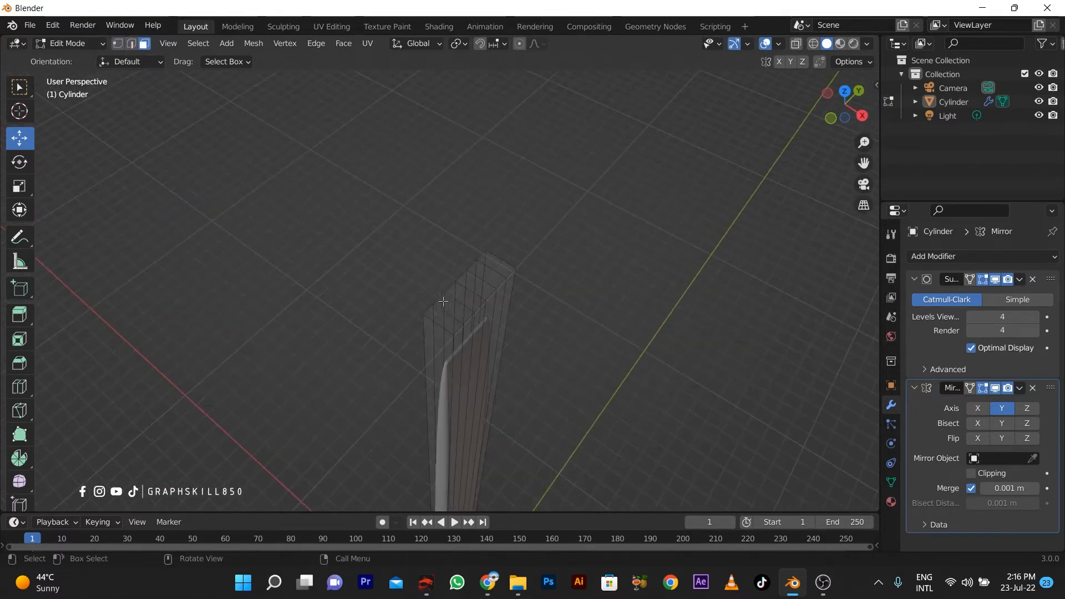
left_click(439, 321)
left_click(453, 308, "shift")
left_click(455, 303, "shift")
left_click(464, 295, "shift")
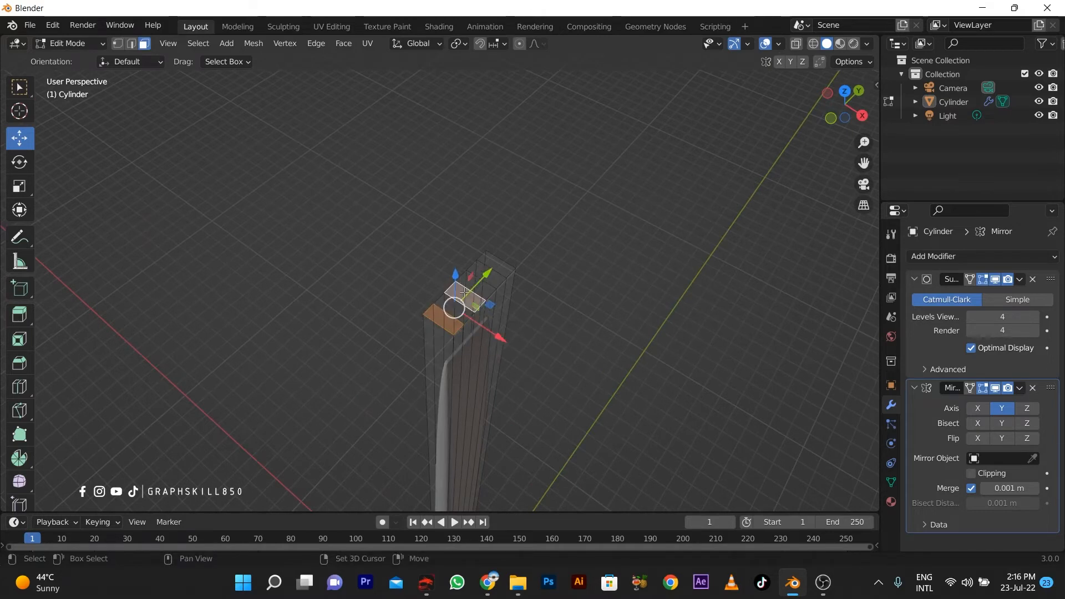
left_click(457, 306, "shift")
left_click(478, 286, "shift")
left_click(488, 281, "shift")
left_click(499, 269, "shift")
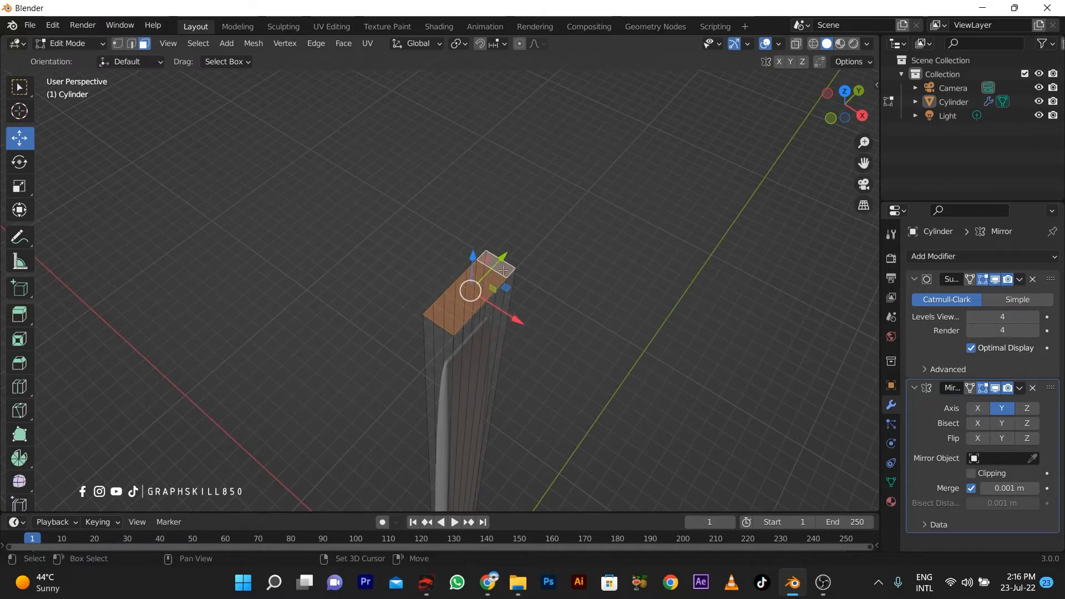
scroll(518, 315, "down", 2)
key("s")
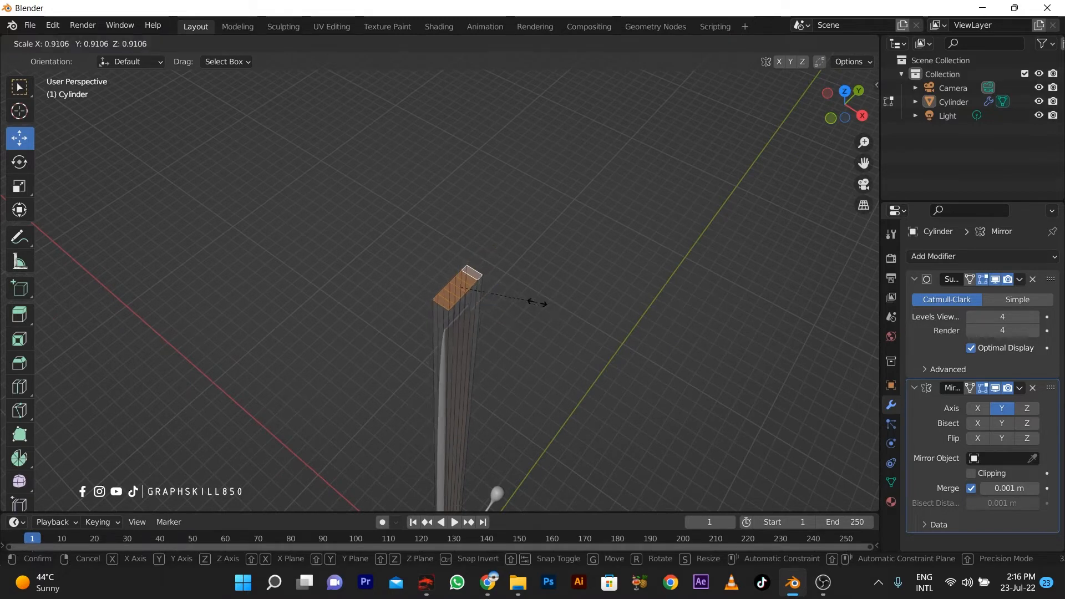
key("x")
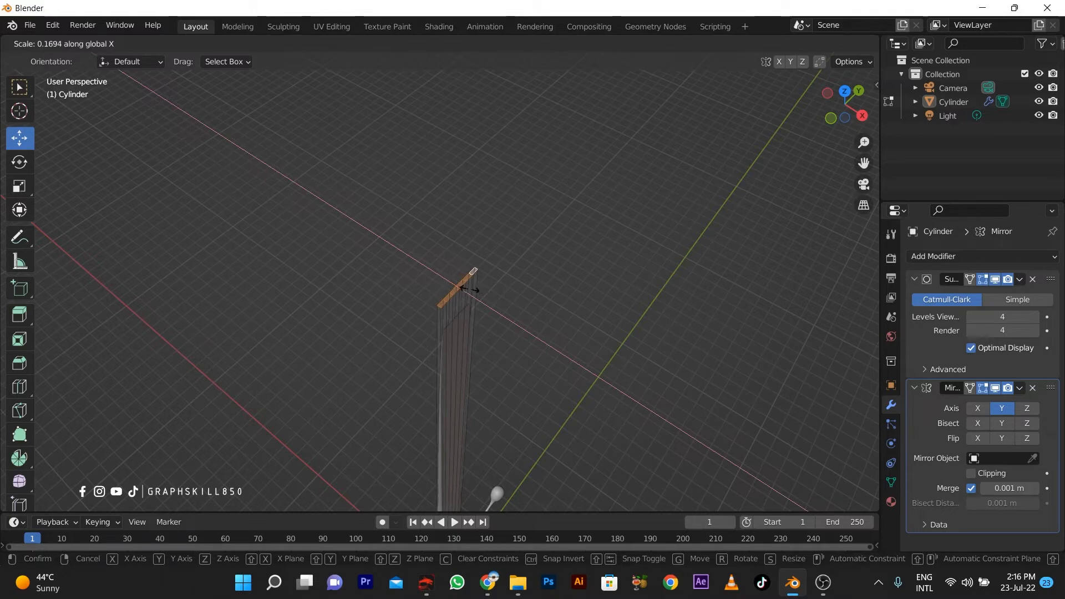
left_click(466, 289)
- Add a single loop cut across the blade, slid up toward the tip by a factor of about 0.66
middle_click_drag(466, 289, 411, 294)
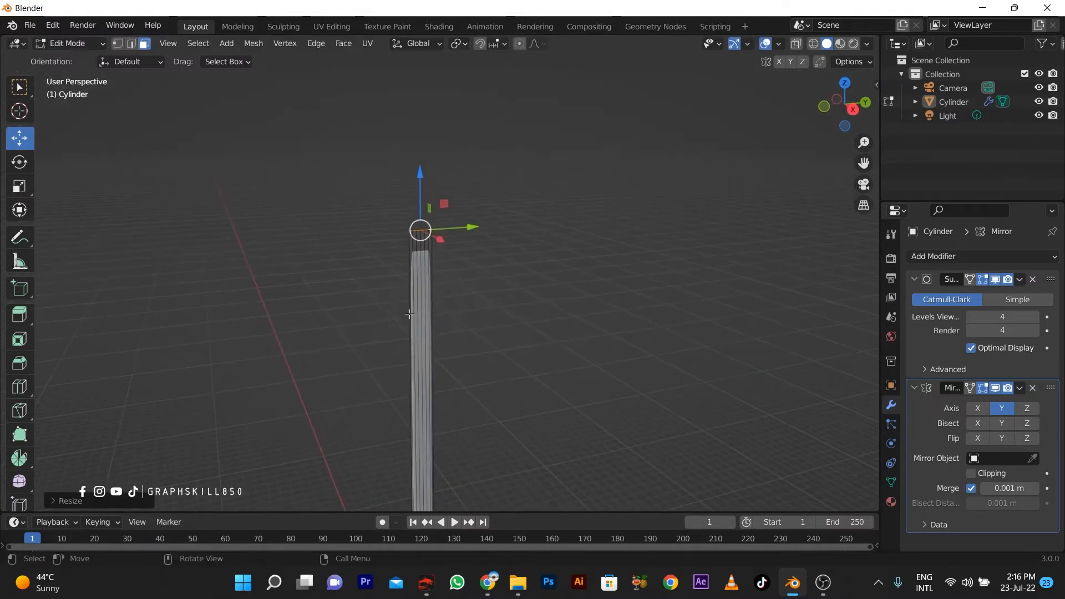
key("ctrl+r")
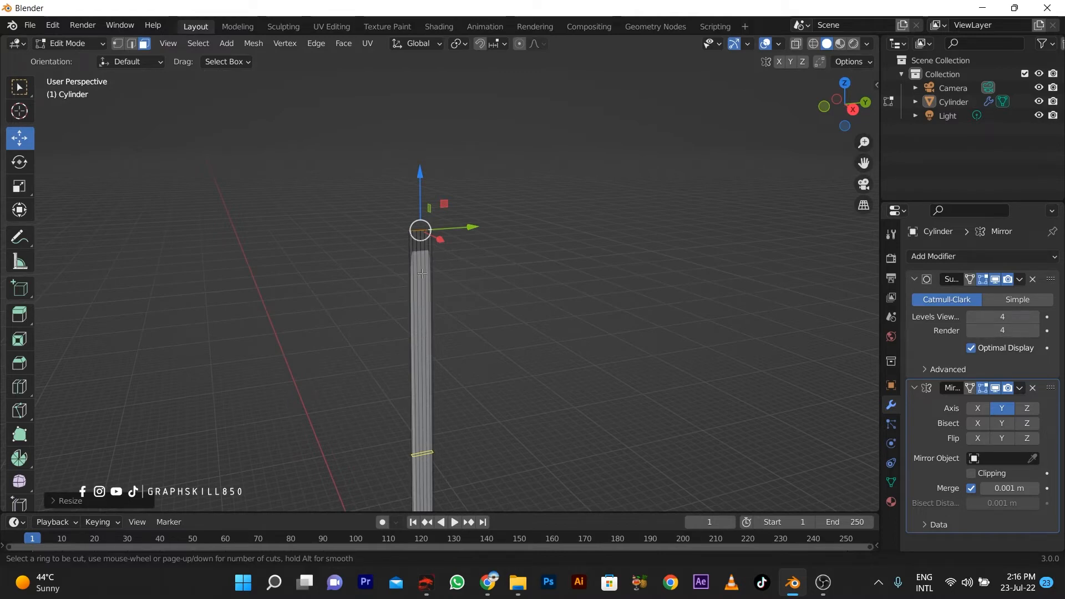
scroll(463, 342, "up", 2)
scroll(463, 343, "down", 2)
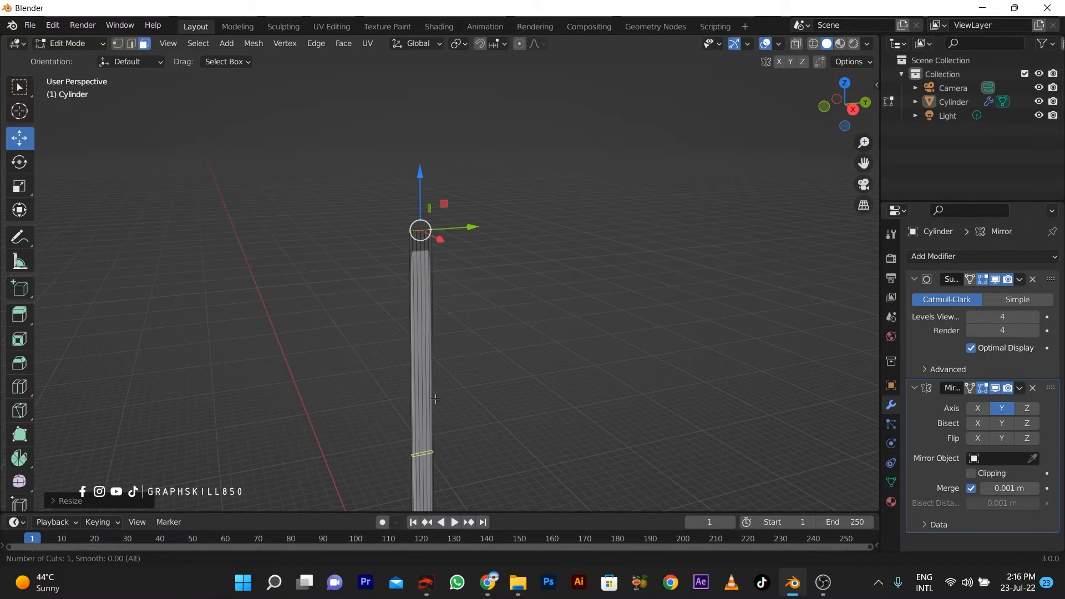
left_click(422, 453)
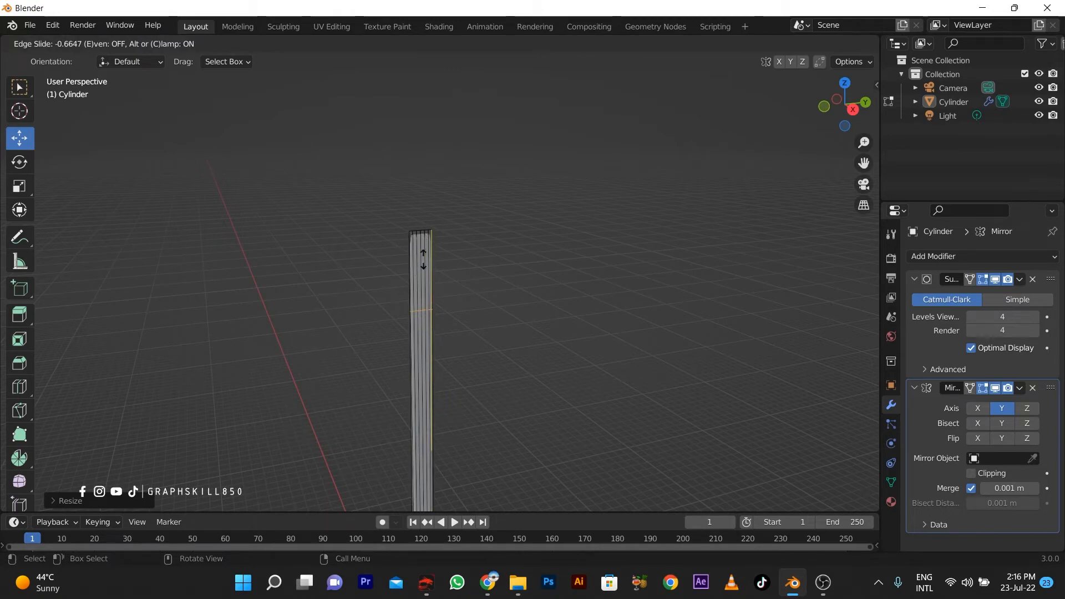
left_click(423, 260)
- Select the blade's thin top end faces and, in the right orthographic view, scale them down along Y into a narrow tip
middle_click_drag(395, 268, 380, 316)
scroll(366, 233, "up", 8)
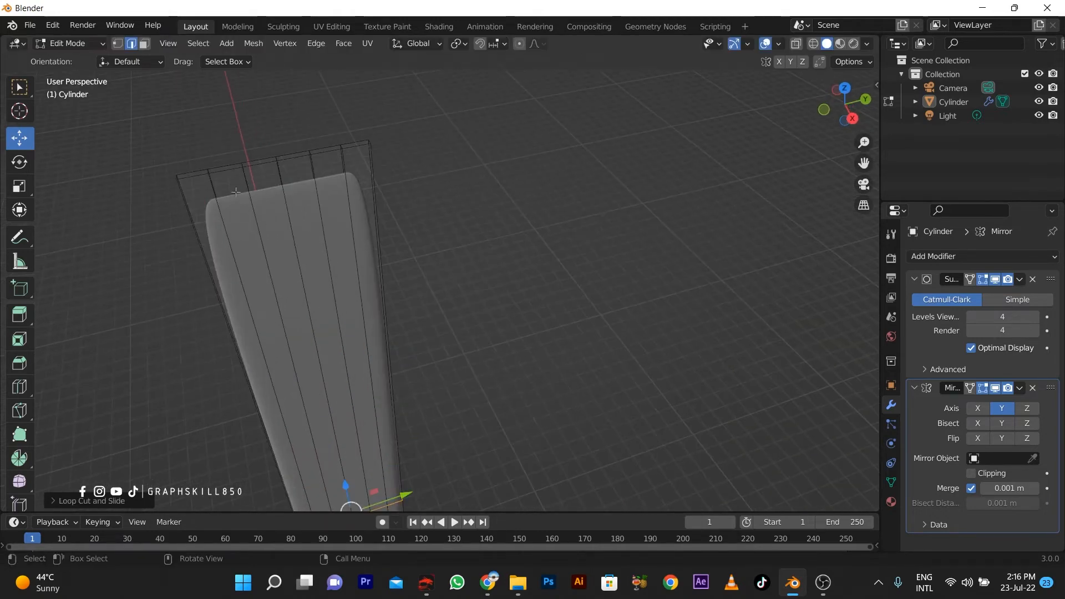
middle_click_drag(226, 209, 254, 244)
left_click(317, 470)
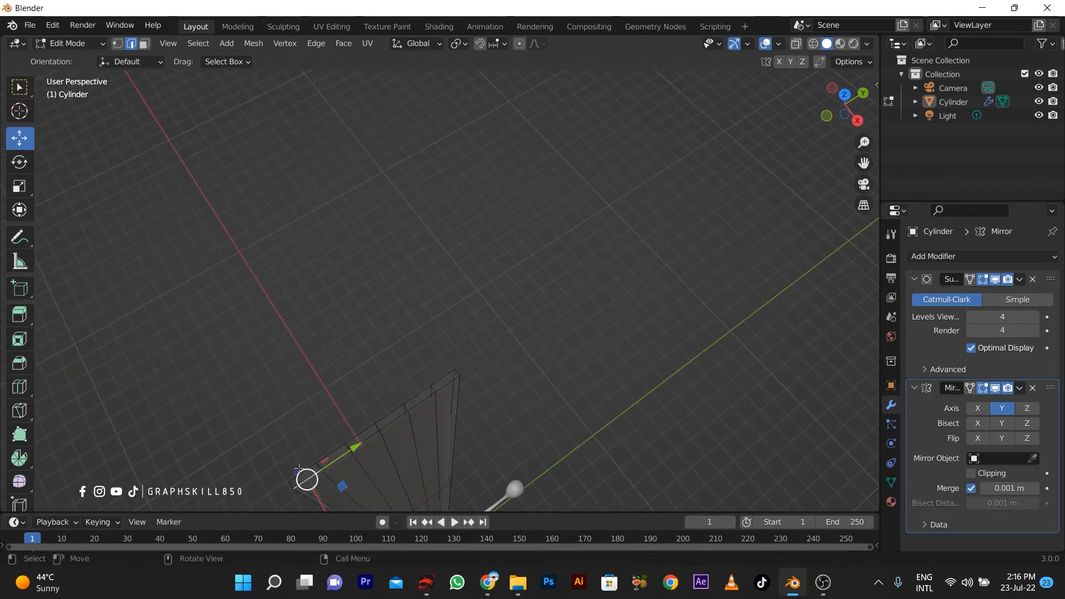
key("3")
middle_click_drag(227, 262, 380, 218)
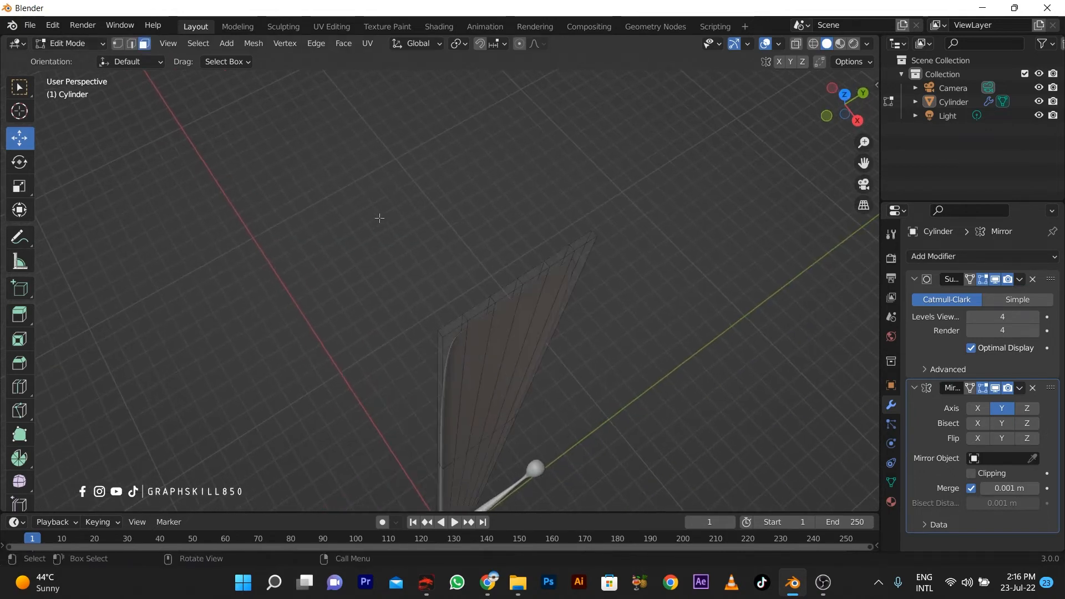
left_click(454, 325, "shift")
left_click(479, 310, "shift")
left_click(506, 292, "shift")
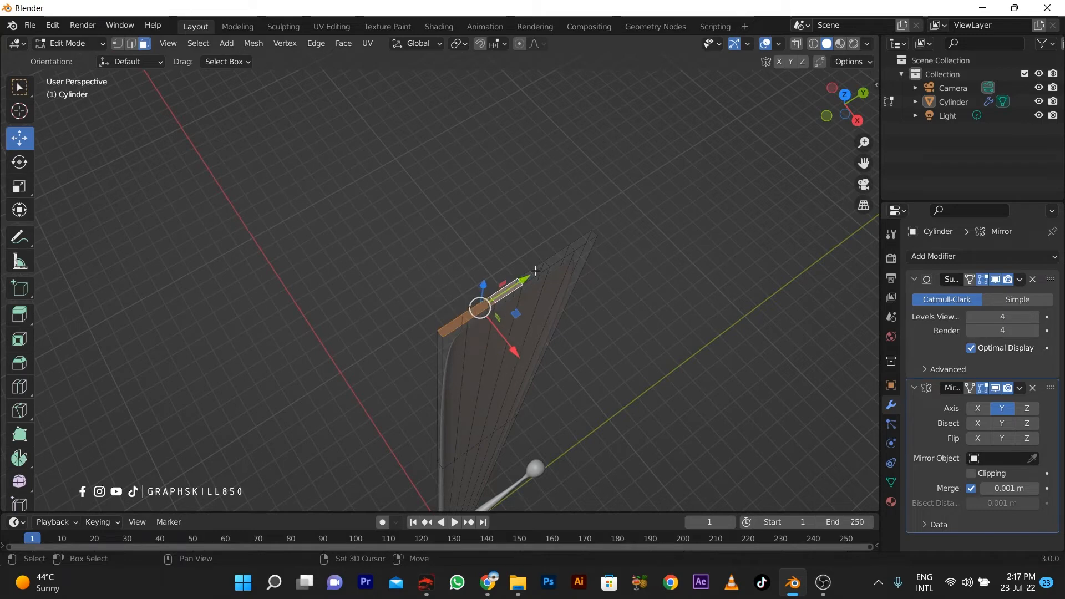
left_click(533, 275, "shift")
left_click(561, 256, "shift")
left_click(581, 245, "shift")
key("KP_1")
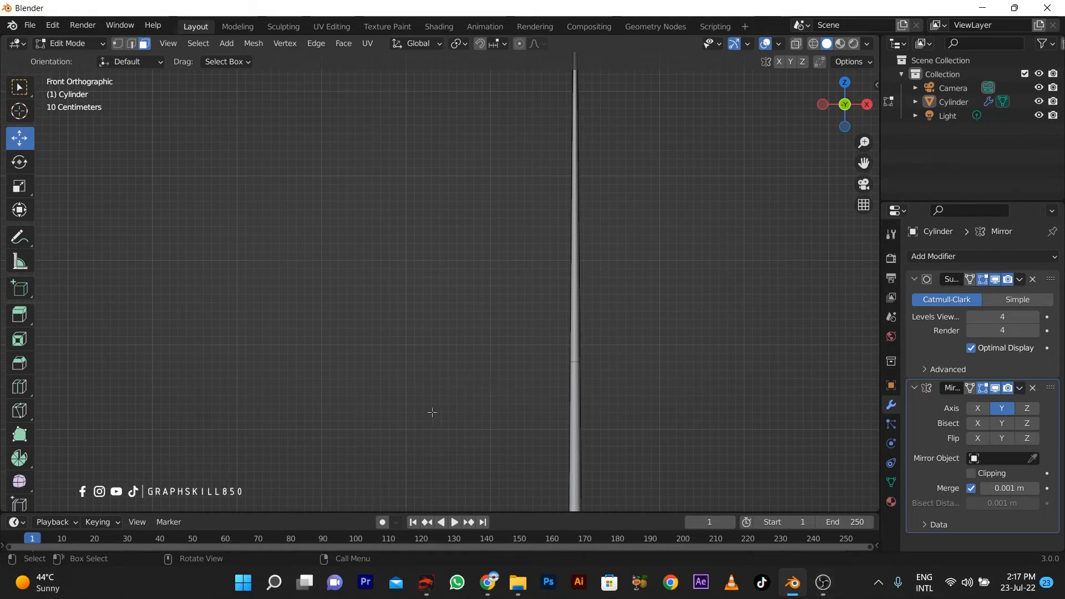
middle_click_drag(436, 435, 380, 346)
key("KP_3")
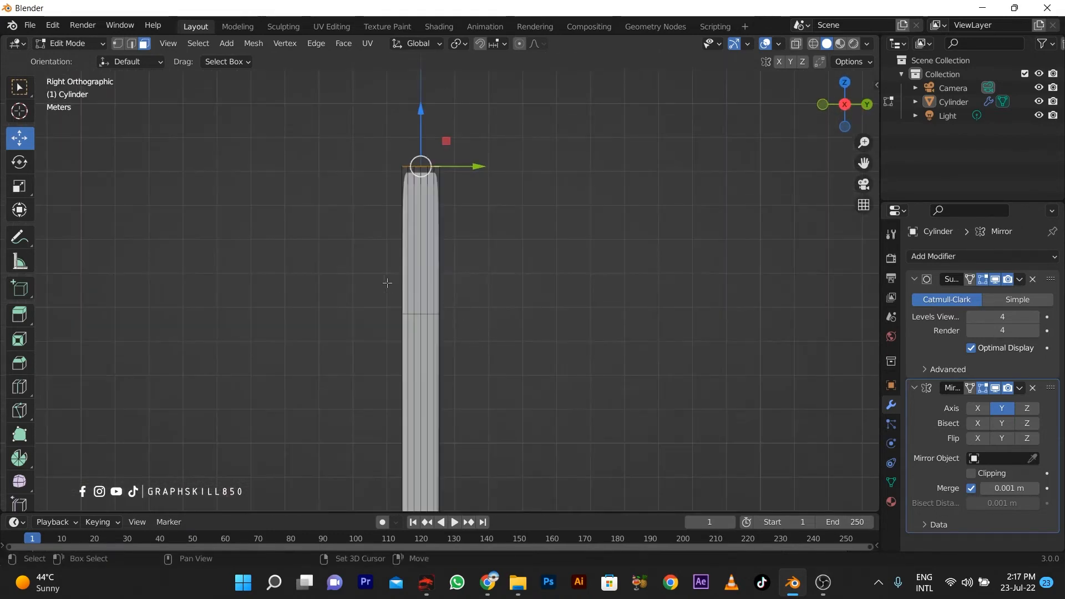
middle_click_drag(388, 283, 474, 319, "shift")
scroll(499, 226, "up", 2)
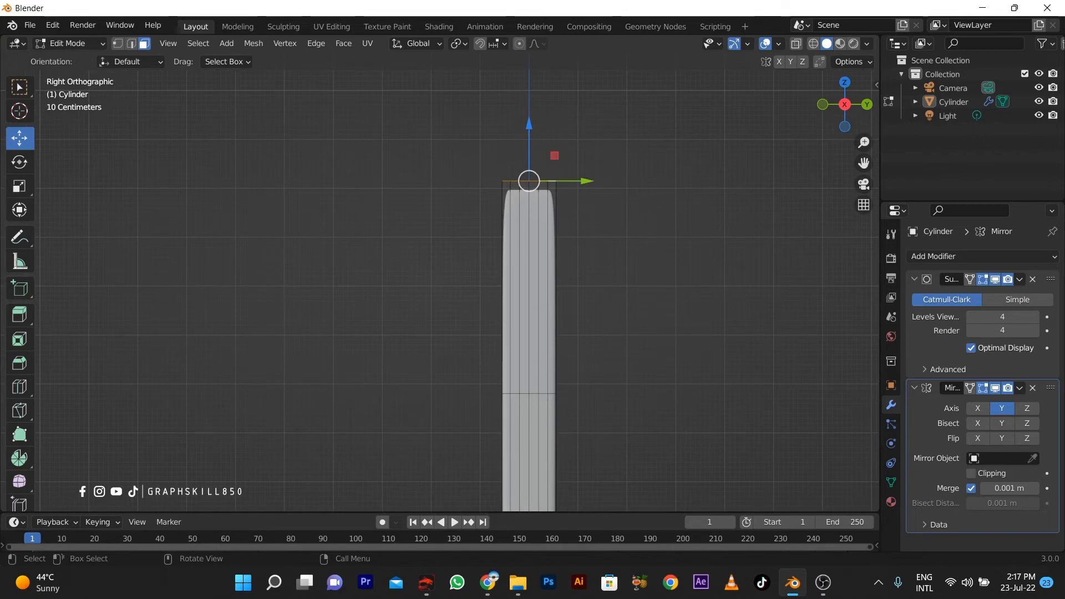
key("s")
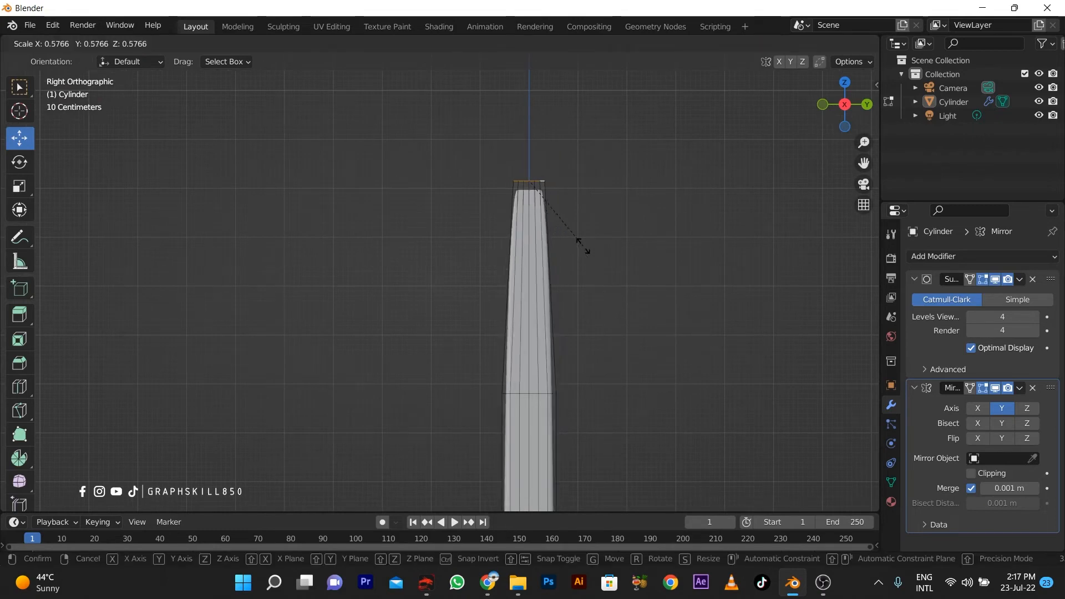
key("y")
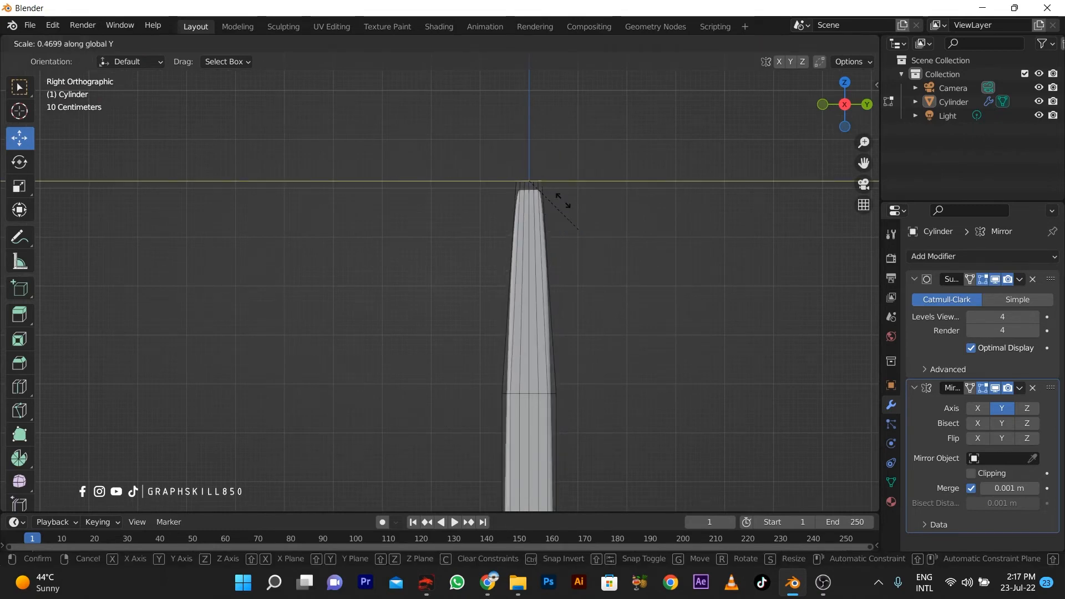
left_click(544, 172)
- Switch the viewport to Material Preview shading and give the sword a material slot with a new material
scroll(564, 160, "down", 8)
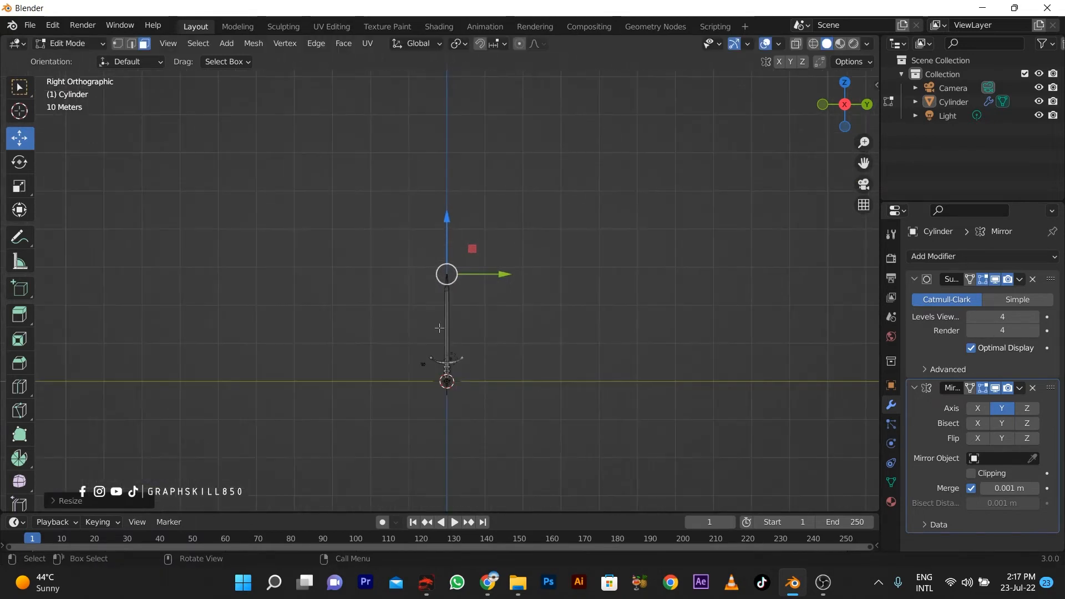
middle_click_drag(447, 356, 453, 390)
scroll(453, 390, "up", 5)
mouse_move(485, 475)
middle_mouse_down()
mouse_move(513, 428)
mouse_move(426, 382)
mouse_move(487, 438)
mouse_move(473, 461)
middle_mouse_up()
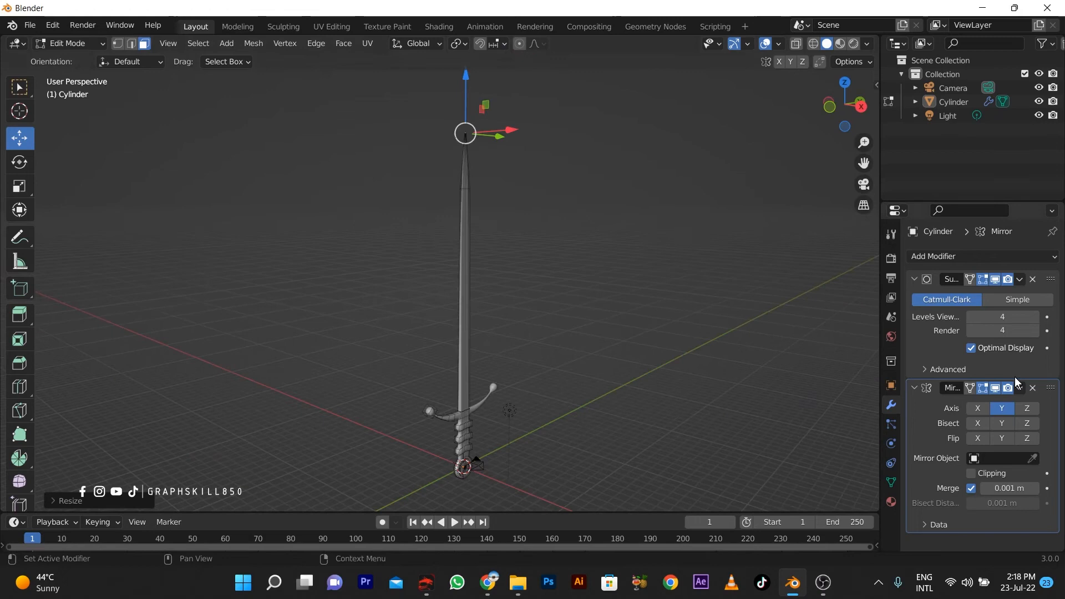
left_click(891, 501)
left_click(840, 43)
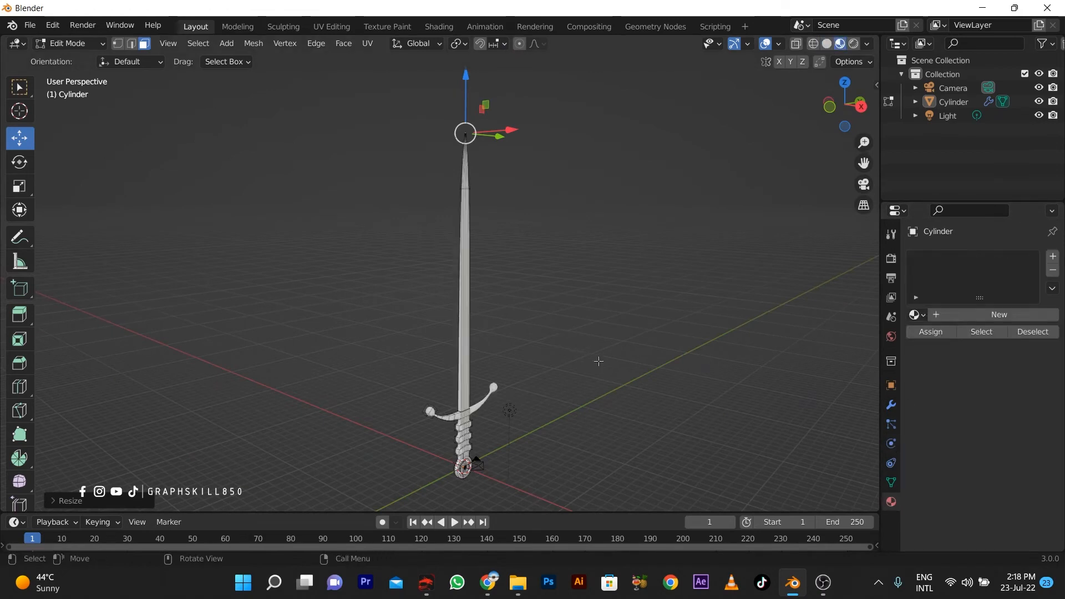
left_click(1052, 257)
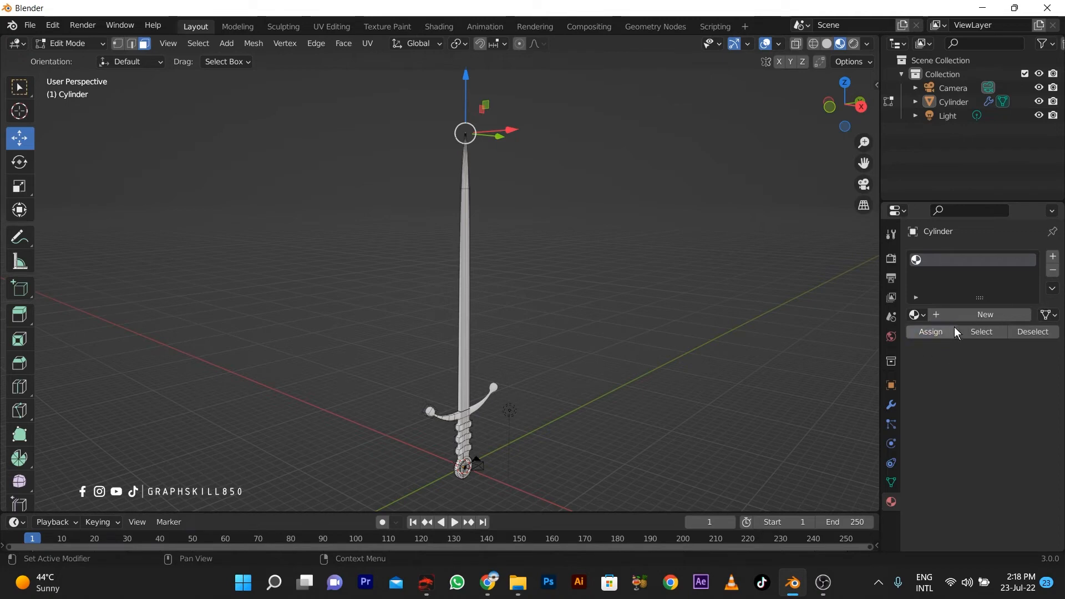
left_click(977, 318)
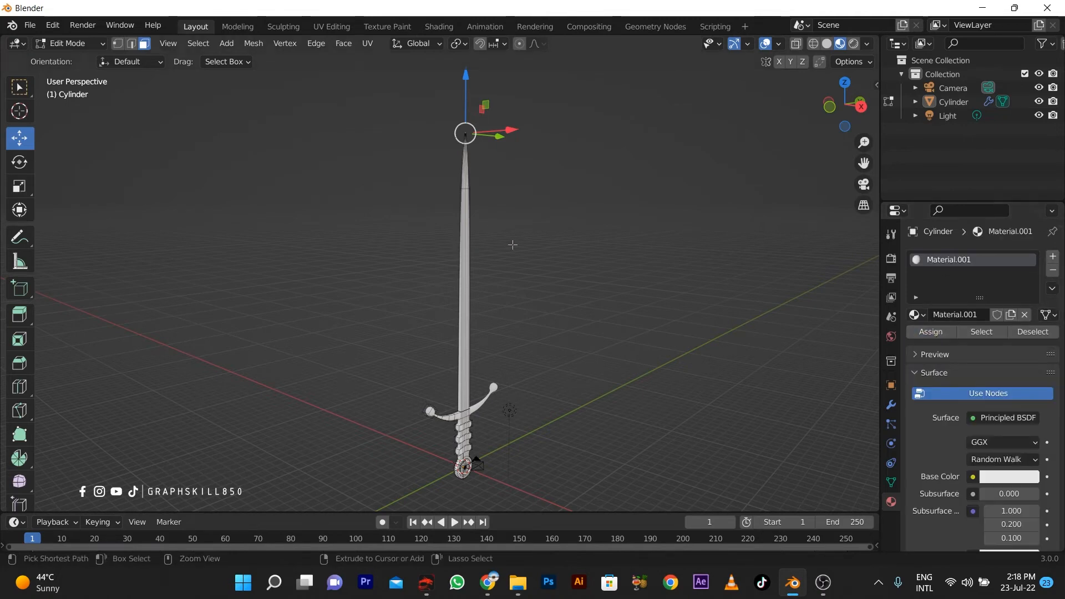
- Grow the face selection from the tip to the whole blade and add a second material slot with a new material
key("ctrl+KP_Add")
key("ctrl+KP_Add")
key("ctrl+KP_Add")
key("ctrl+KP_Add")
key("ctrl+KP_Add")
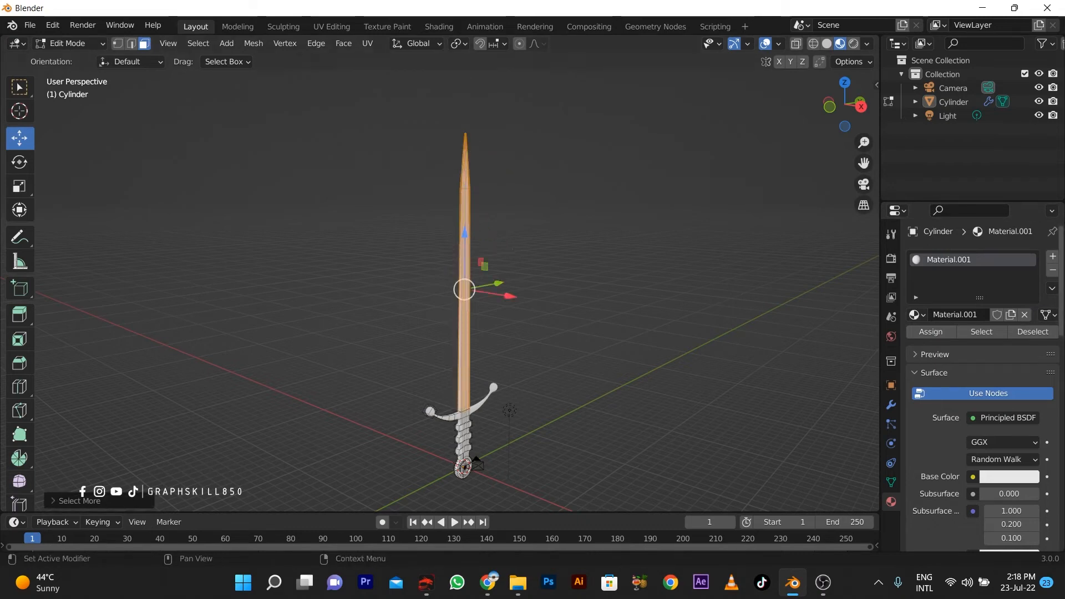
left_click(1052, 256)
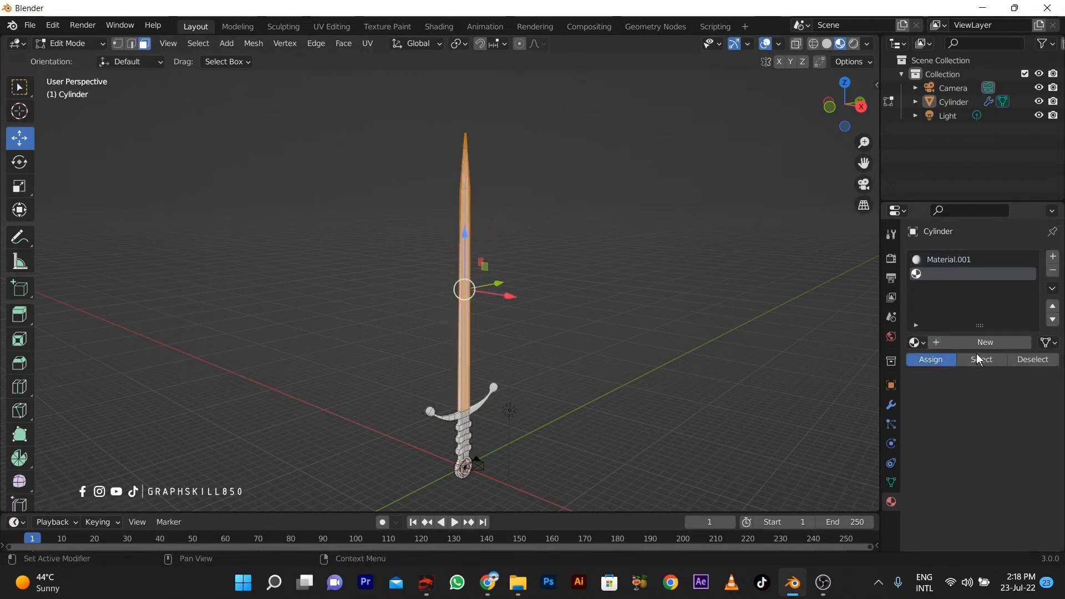
left_click(971, 341)
- Set the blade material's Metallic to 1.000 and lower its Roughness to about 0.353
middle_click_drag(547, 432, 502, 362, "shift")
scroll(502, 362, "up", 4)
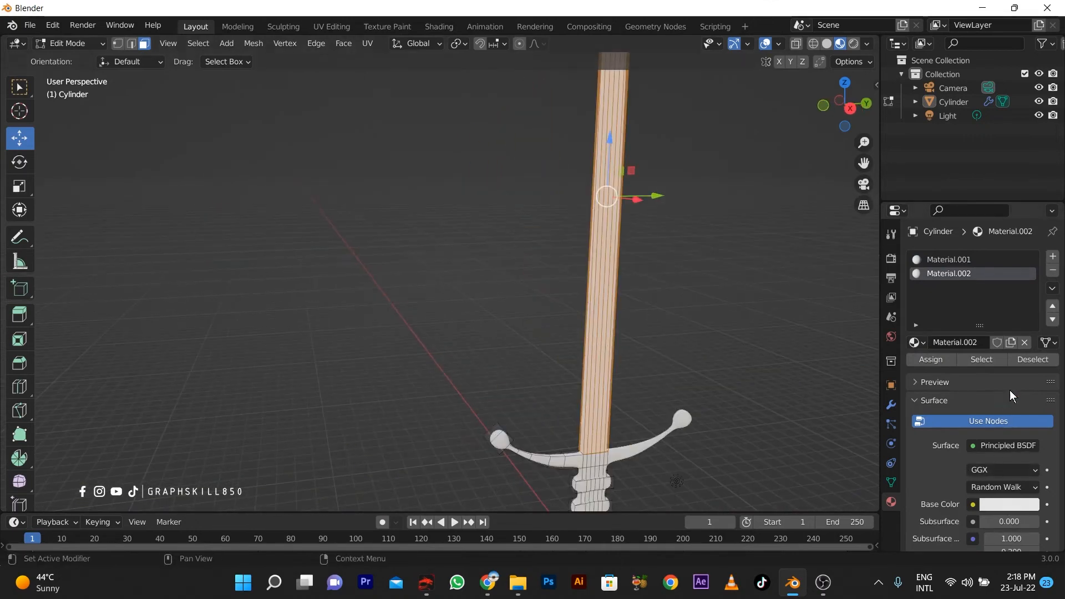
scroll(1007, 405, "down", 8)
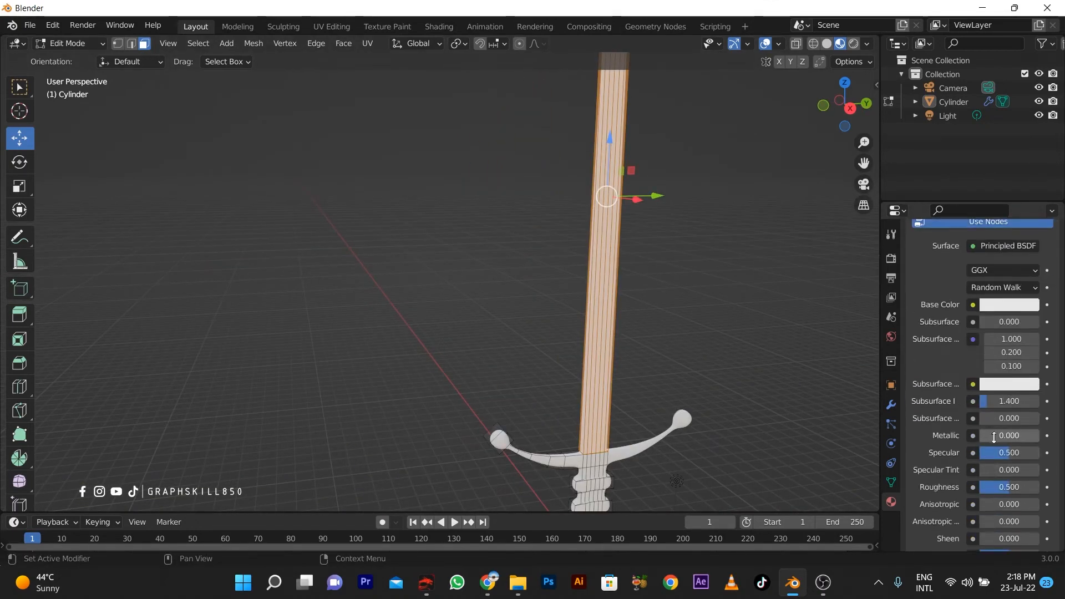
double_click(994, 436)
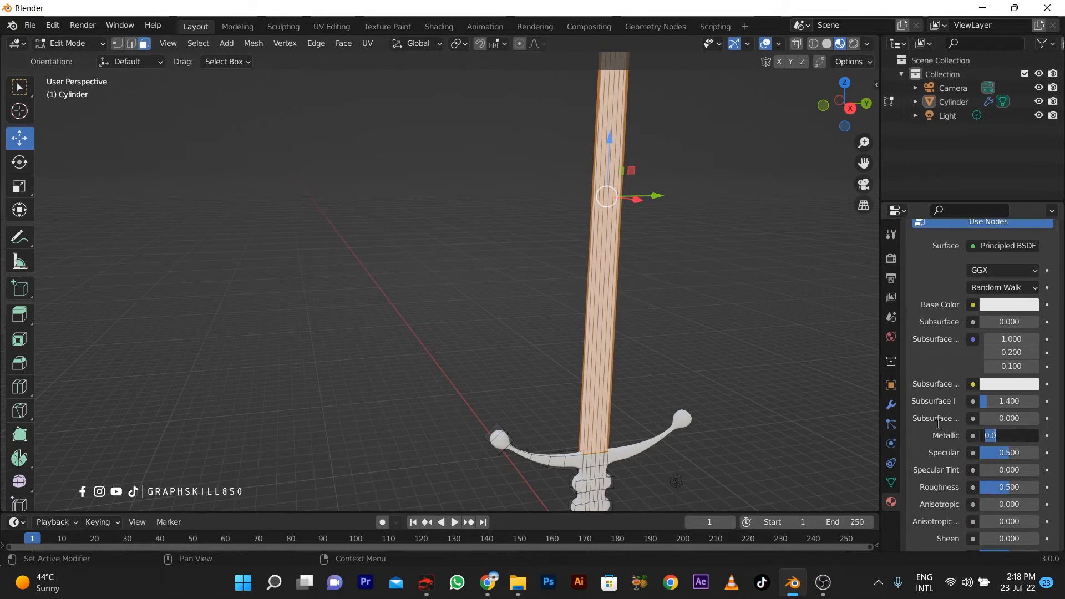
type("1")
key("Return")
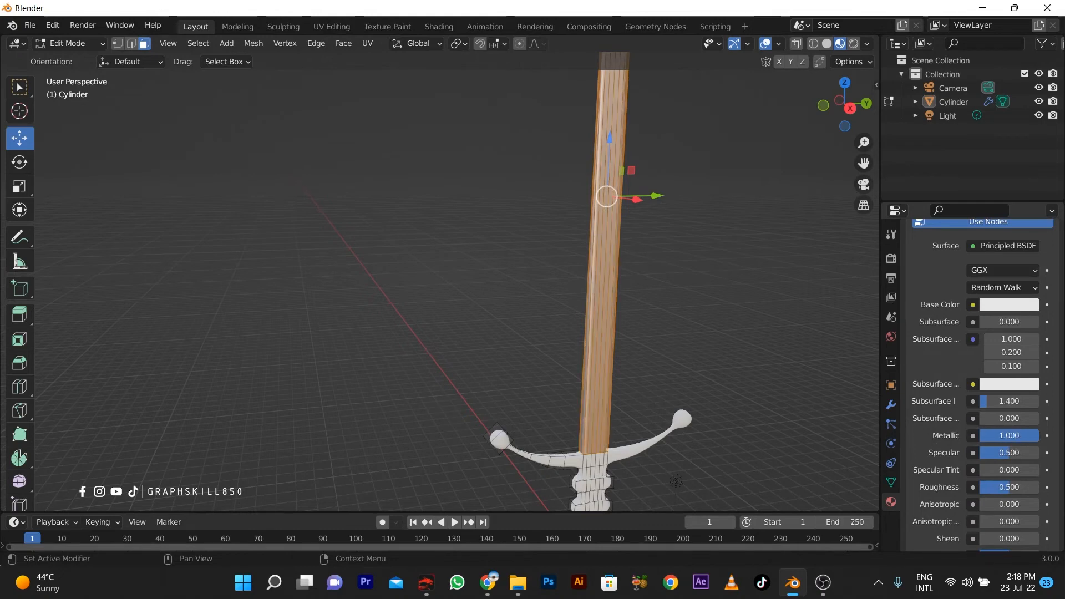
left_click_drag(1010, 487, 1002, 487)
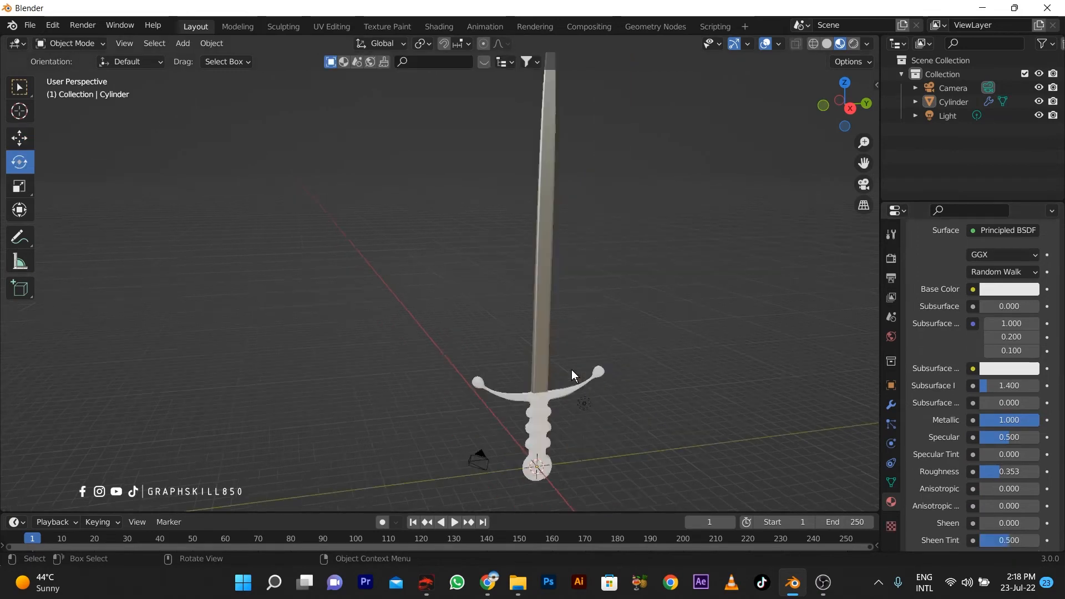
- Check the blade from several angles in Object Mode and undo the last Roughness and Metallic changes
middle_click_drag(571, 369, 526, 351)
scroll(496, 337, "up", 4)
middle_click_drag(592, 387, 627, 382)
scroll(598, 352, "down", 3)
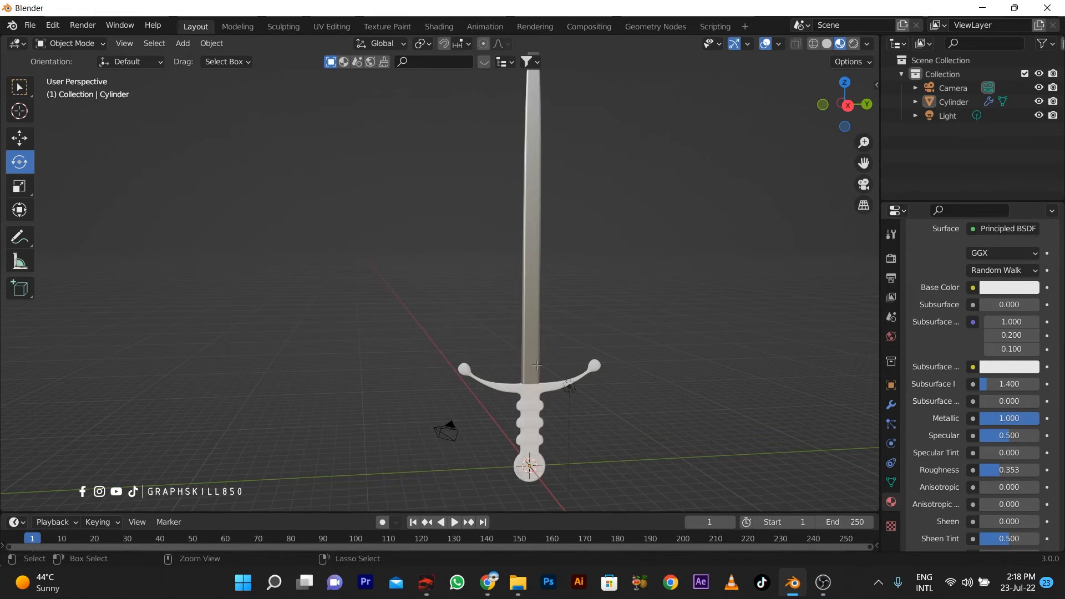
key("ctrl+z")
key("ctrl+z")
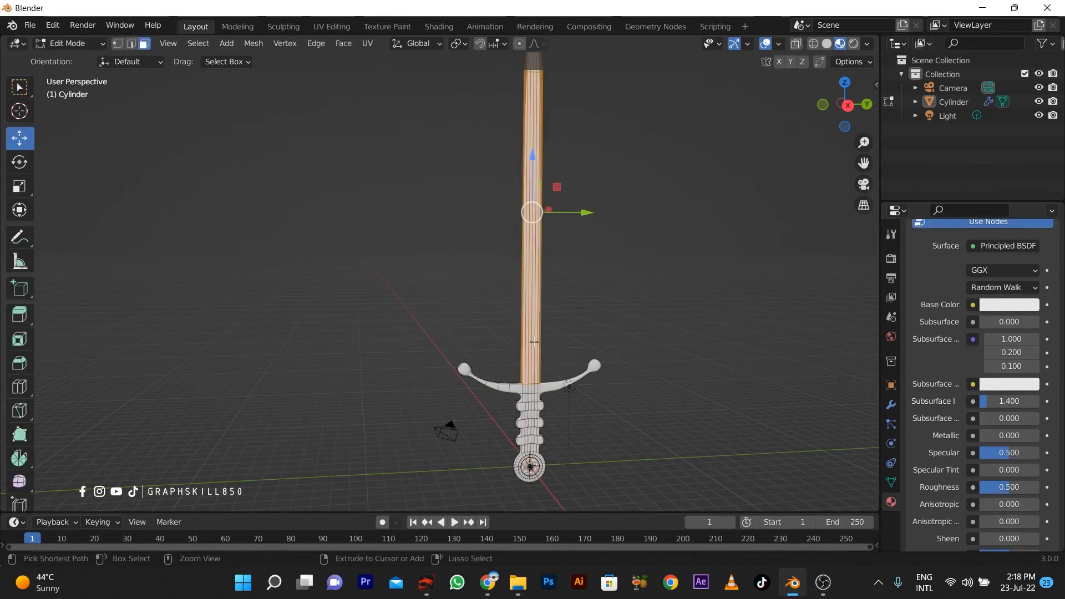
- Lower the blade material's Roughness to about 0.142 and raise its Metallic to 1.000
middle_click_drag(532, 367, 518, 369)
left_click_drag(1009, 488, 989, 487)
left_click_drag(1016, 435, 1051, 435)
middle_click_drag(499, 472, 551, 385)
scroll(524, 341, "up", 4)
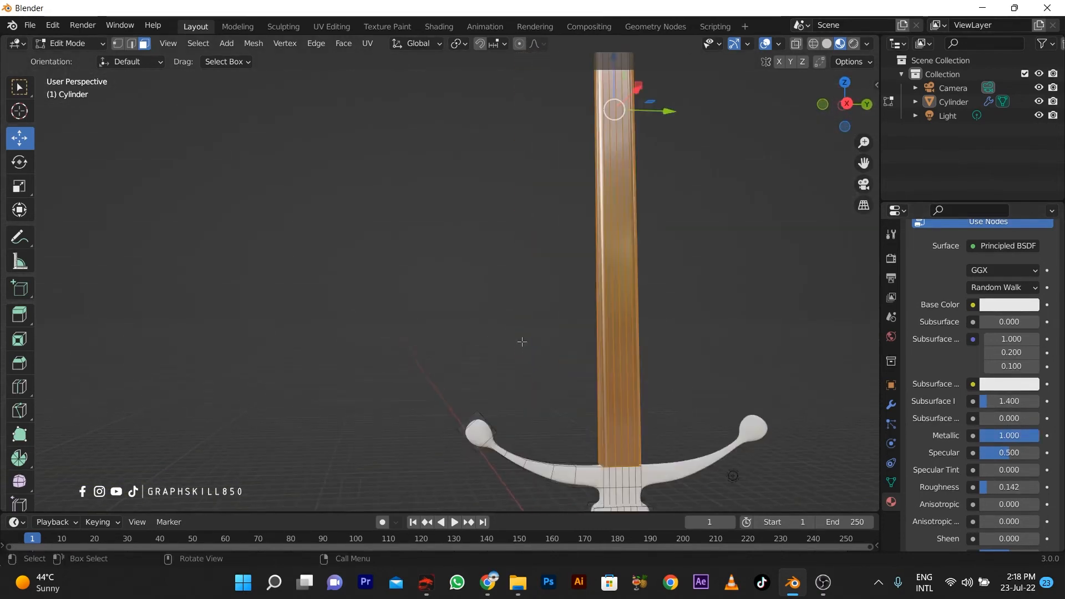
scroll(523, 341, "down", 4)
scroll(984, 309, "up", 2)
scroll(982, 306, "up", 6)
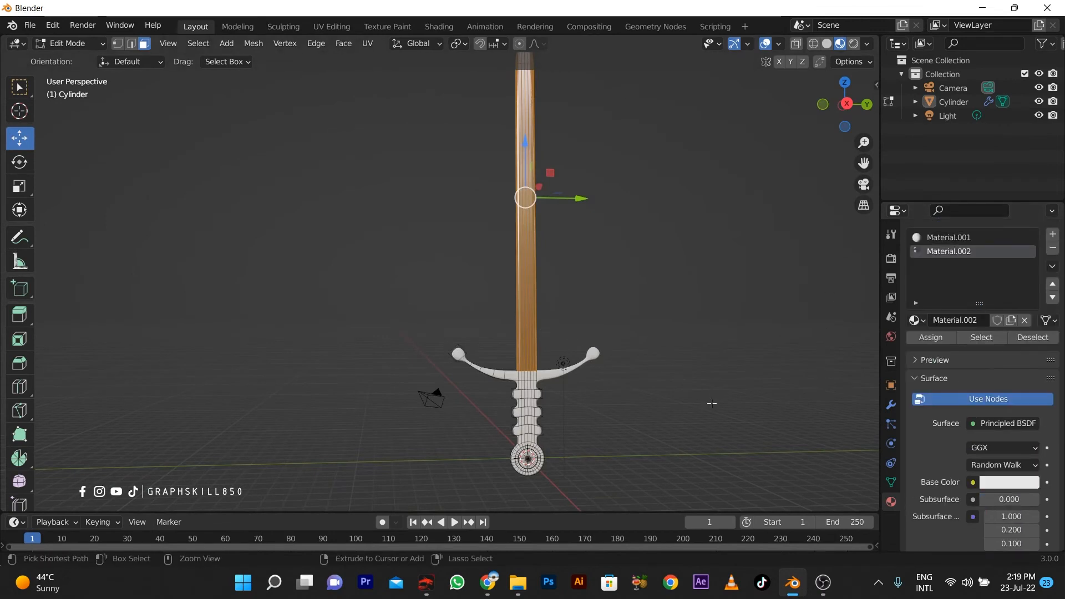
- Invert the selection to the hilt and give Material.001 an orange-brown base colour with hue 0.066, saturation 1.000 and value 0.259
key("ctrl+i")
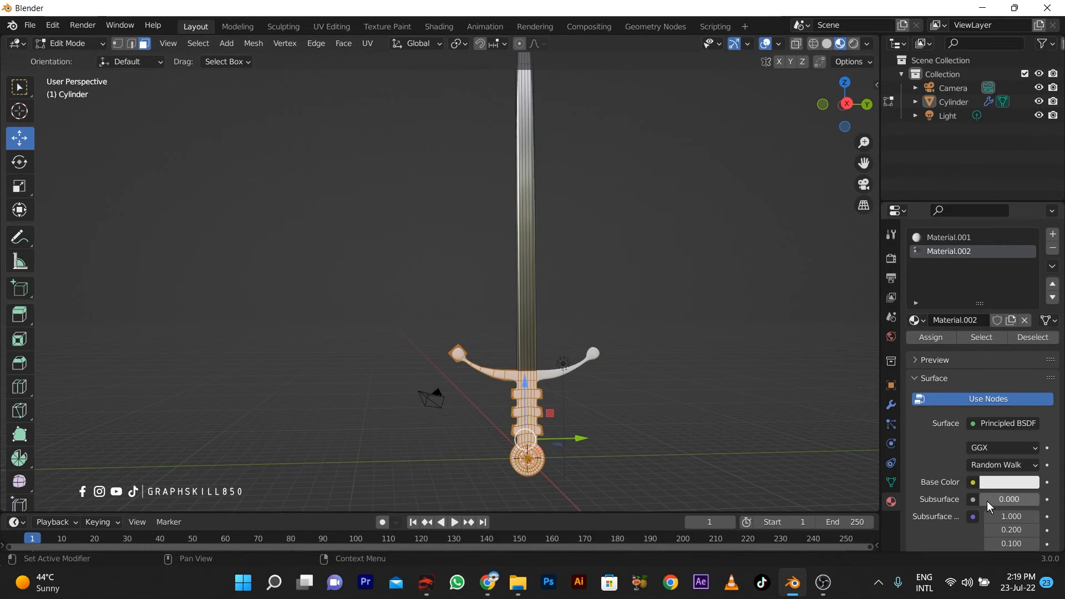
scroll(974, 445, "up", 1)
left_click(962, 263)
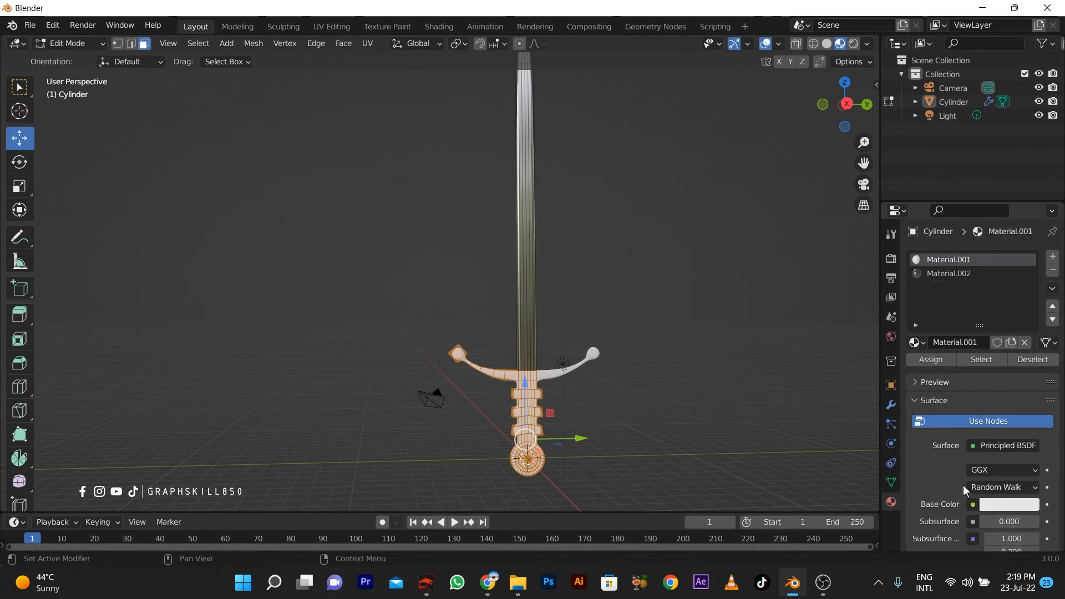
left_click(997, 506)
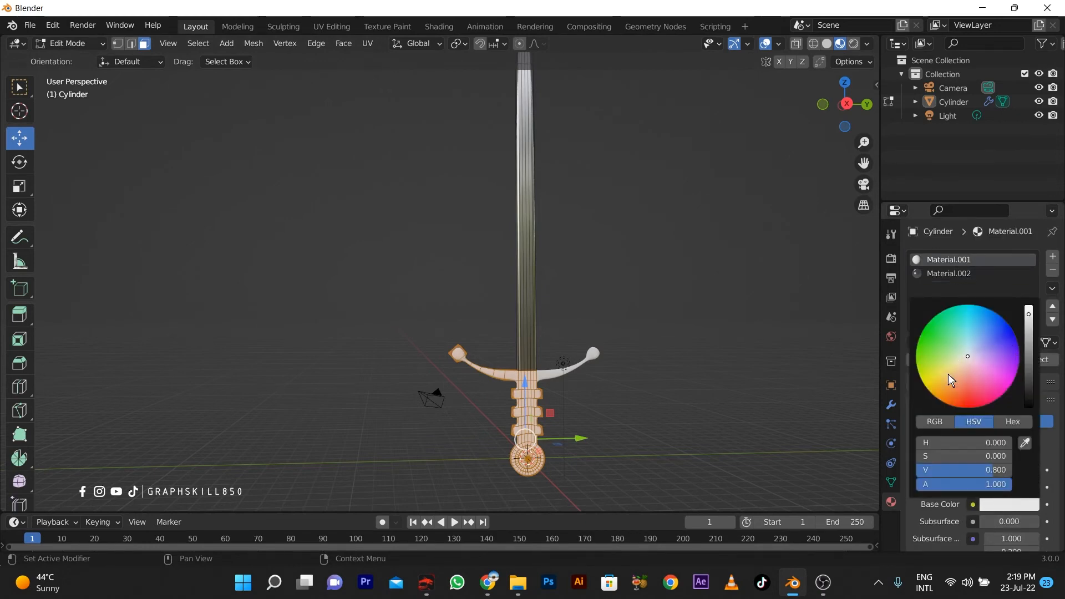
left_click_drag(951, 380, 938, 391)
left_click_drag(1029, 318, 1029, 350)
scroll(540, 444, "up", 3)
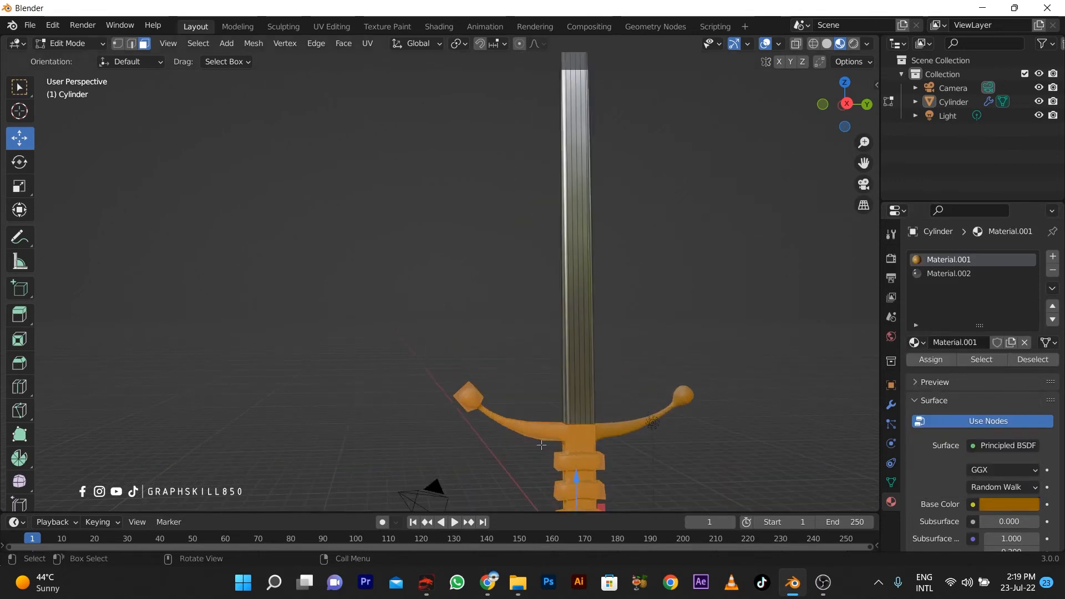
- Focus on the hilt in the right orthographic view and darken Material.001's base colour to a very dark brown
key("KP_3")
key("KP_1")
key("KP_2")
key("KP_3")
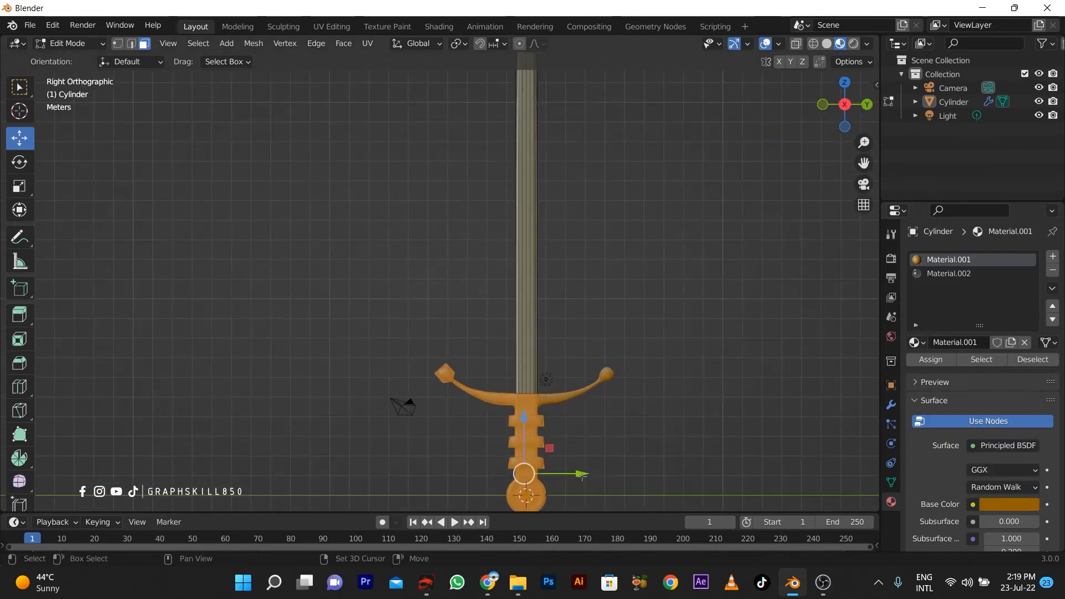
middle_click_drag(580, 449, 649, 345, "shift")
scroll(650, 350, "up", 3)
middle_click_drag(702, 424, 555, 351, "shift")
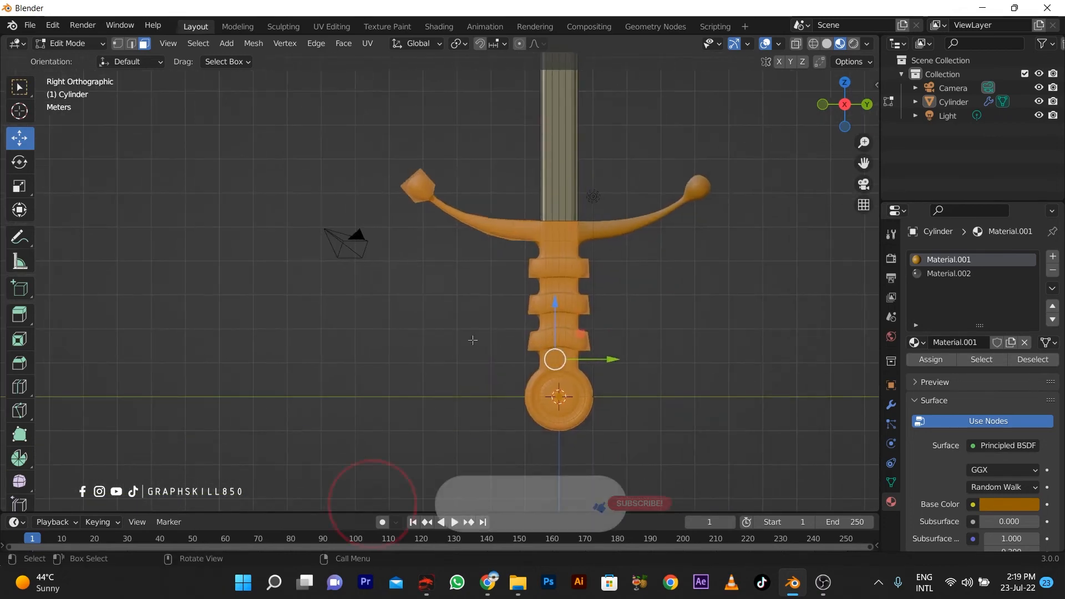
left_click(1005, 505)
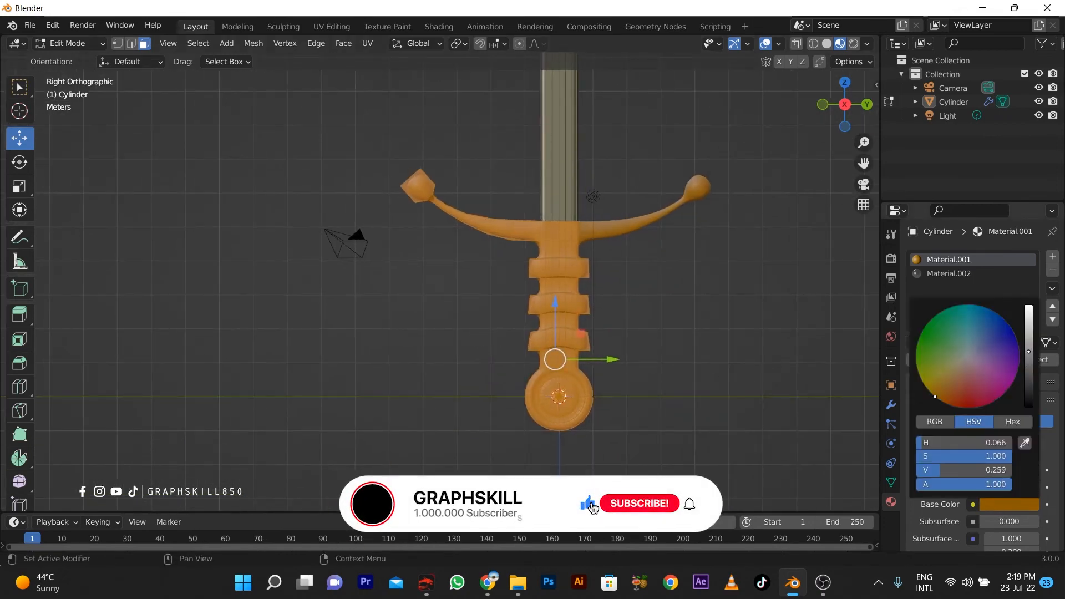
left_click_drag(1029, 352, 1028, 396)
scroll(971, 465, "down", 8)
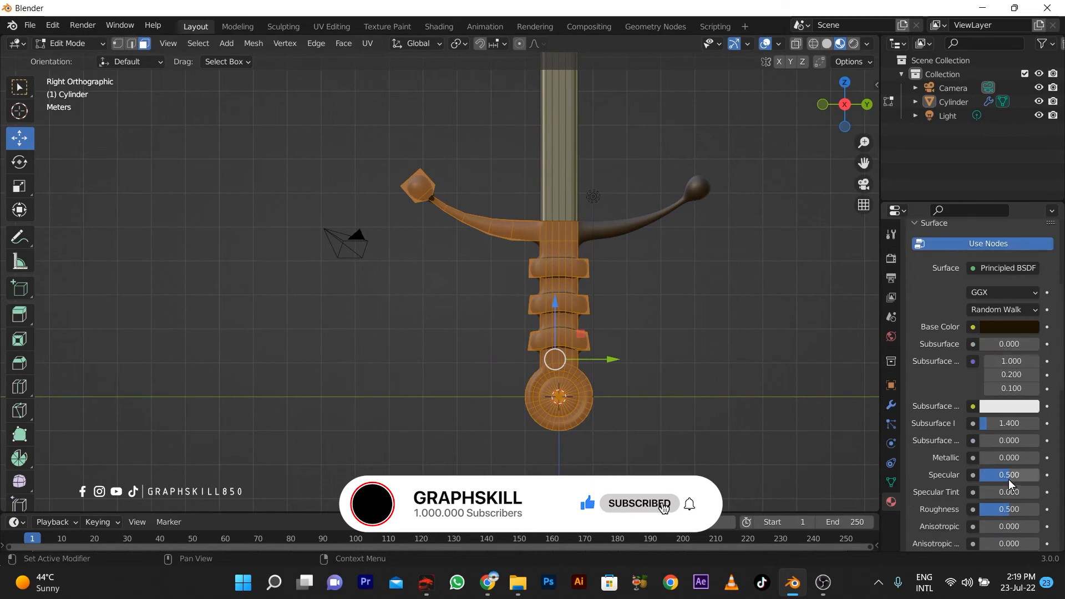
- Set the hilt material's Roughness to about 0.087 and its Metallic to about 0.367
left_click_drag(1003, 510, 979, 509)
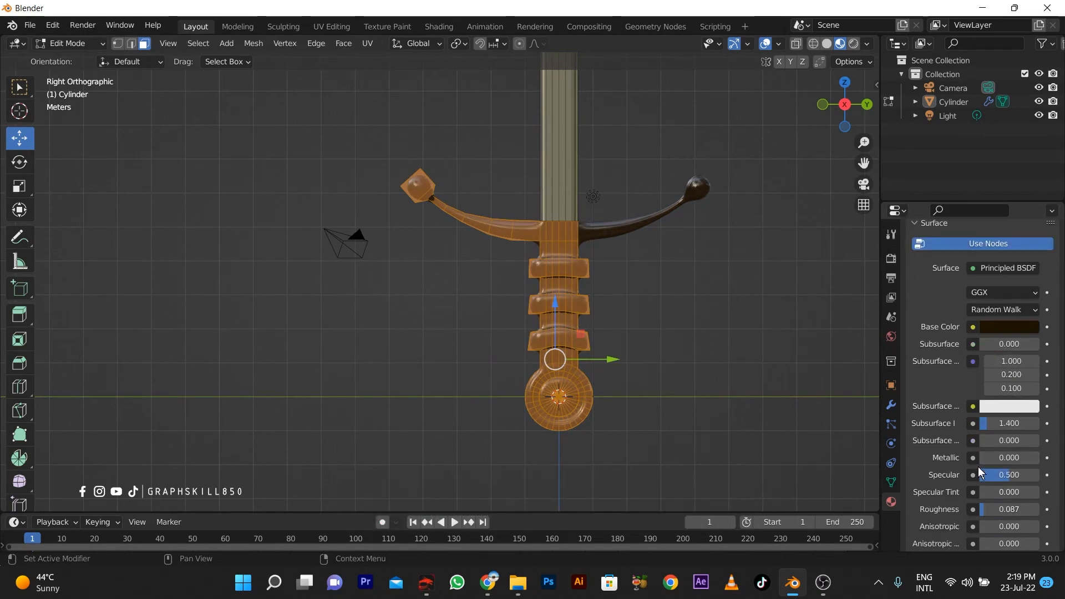
left_click_drag(982, 458, 1002, 458)
scroll(603, 324, "down", 3)
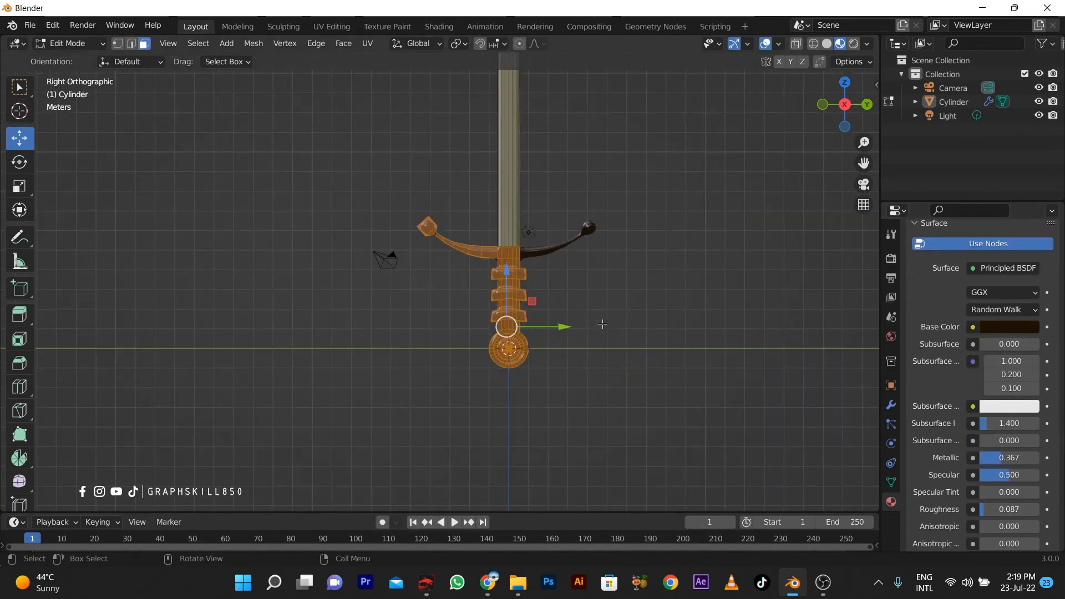
- Switch to Object Mode, select the sword and examine its blade and hilt materials from both sides
key("Tab")
middle_click_drag(478, 343, 573, 398)
left_click(572, 361)
left_click(154, 44)
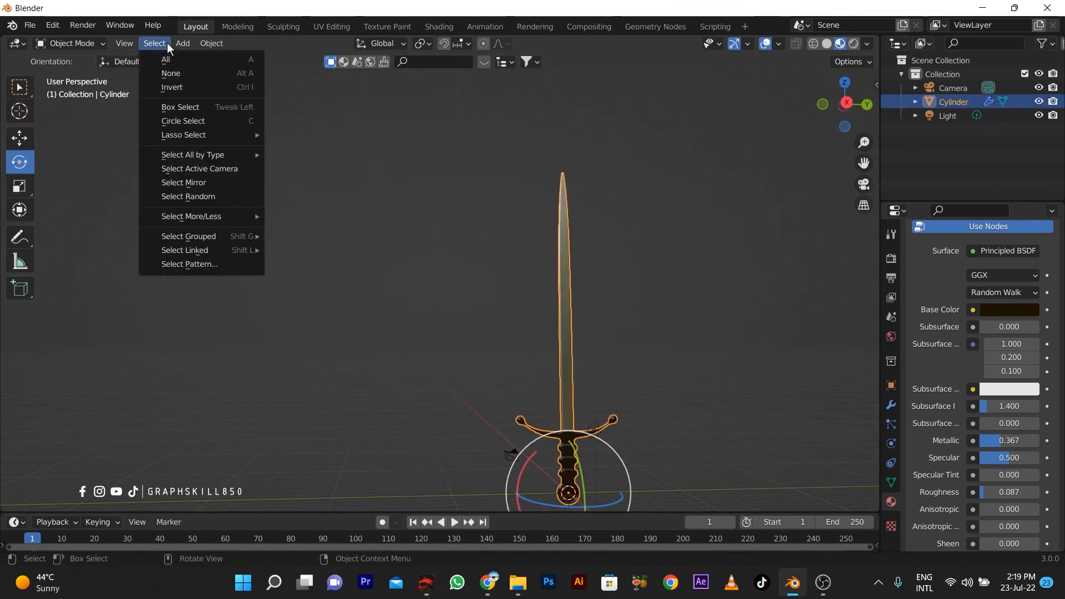
left_click(125, 44)
left_click(161, 120)
middle_click_drag(538, 194, 497, 420)
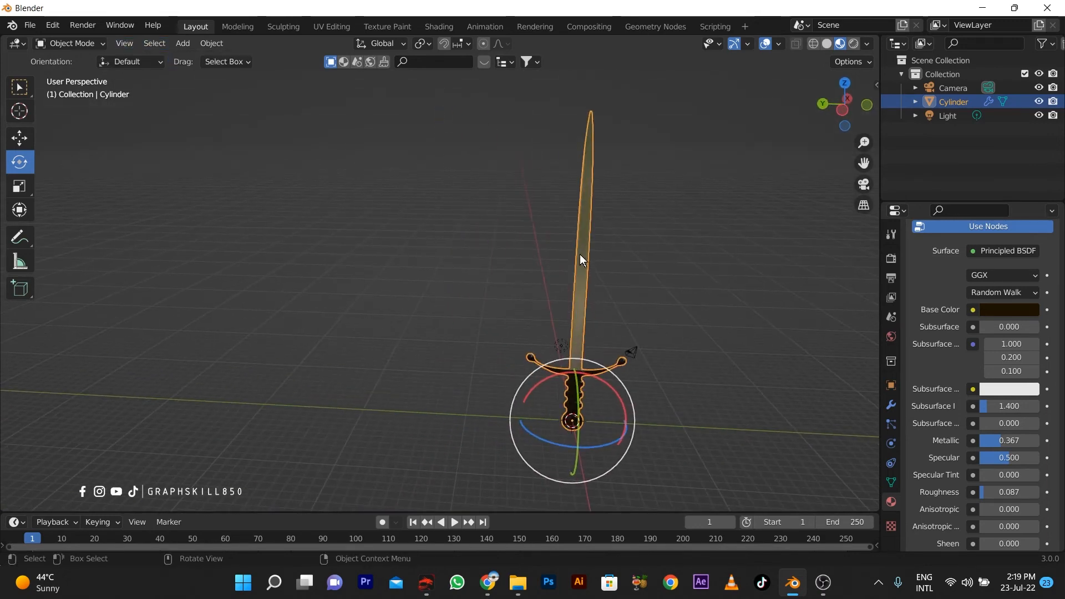
scroll(555, 255, "up", 2)
scroll(582, 288, "down", 1)
- Make the blade's Material.002 active and lower its Roughness to 0.000 for a mirror-like finish
scroll(1011, 342, "up", 4)
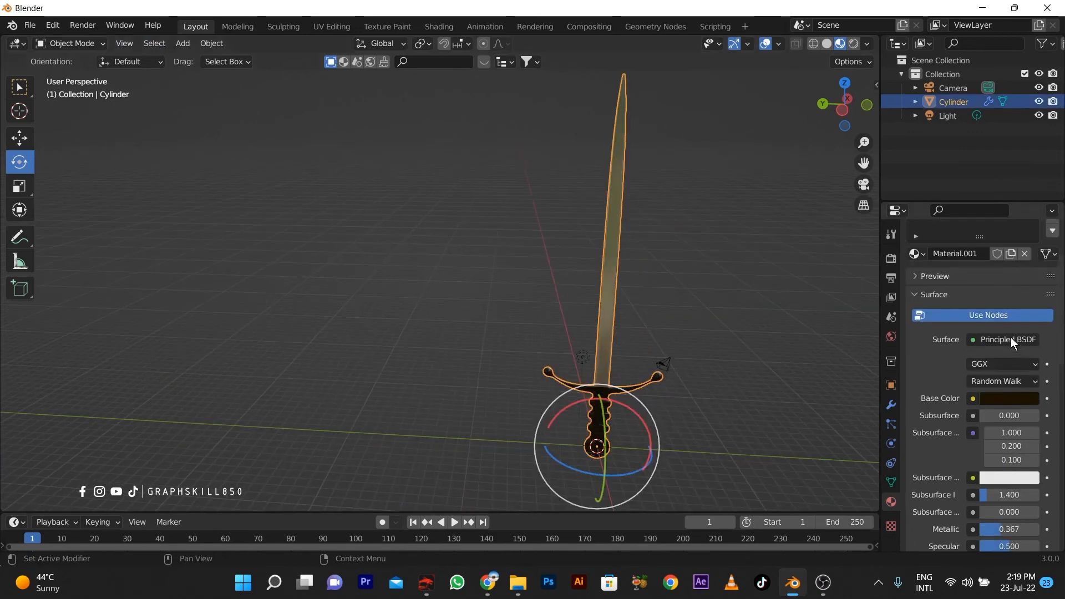
scroll(999, 300, "up", 4)
left_click(954, 251)
scroll(970, 475, "down", 5)
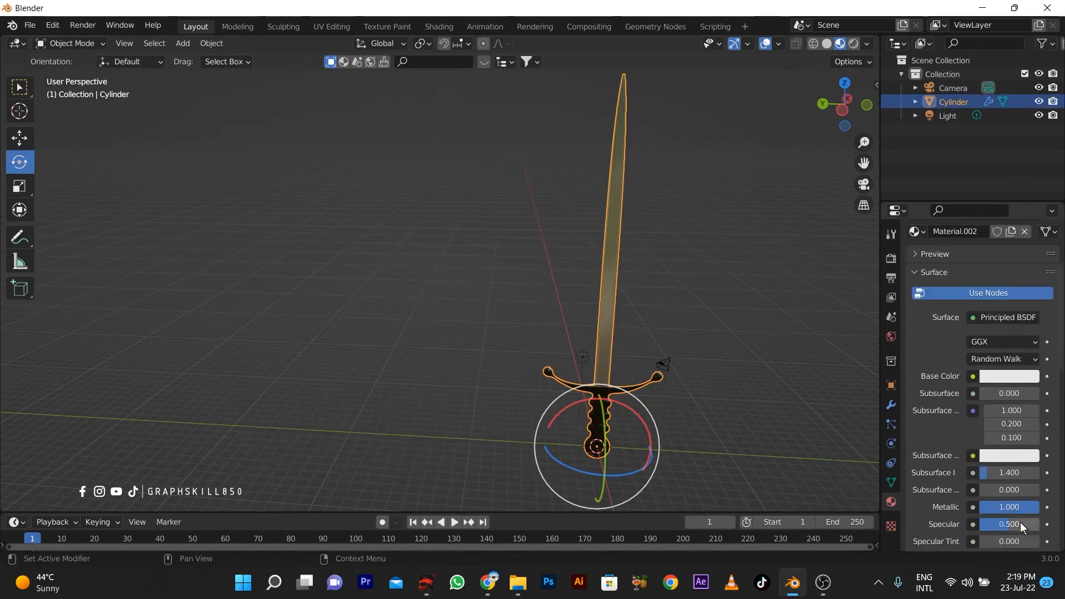
scroll(1013, 527, "down", 4)
left_click_drag(988, 473, 960, 473)
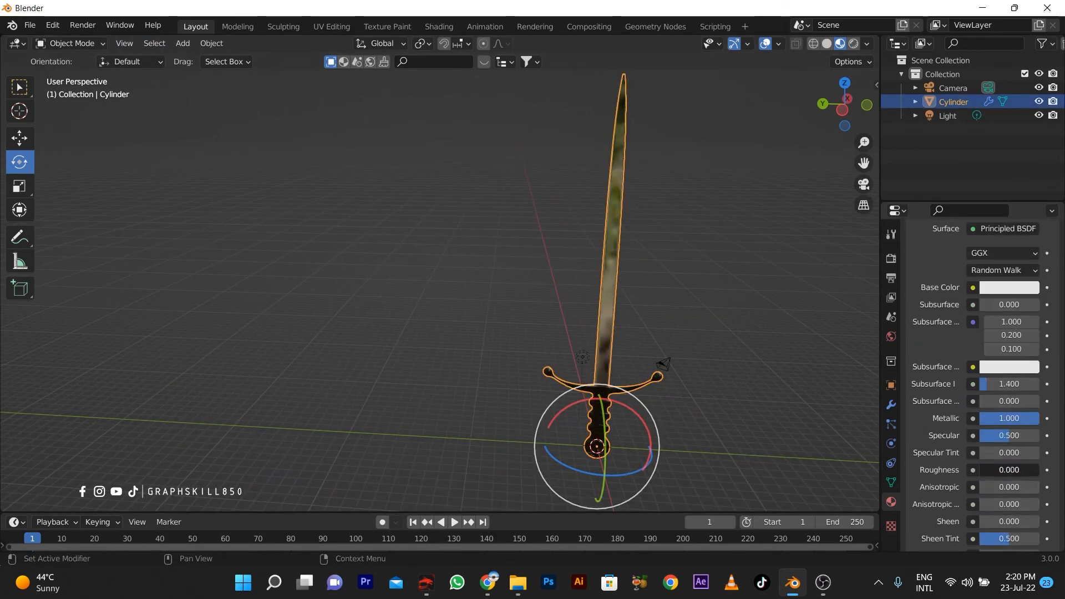
mouse_move(594, 319)
middle_mouse_down()
mouse_move(528, 302)
mouse_move(605, 324)
middle_mouse_up()
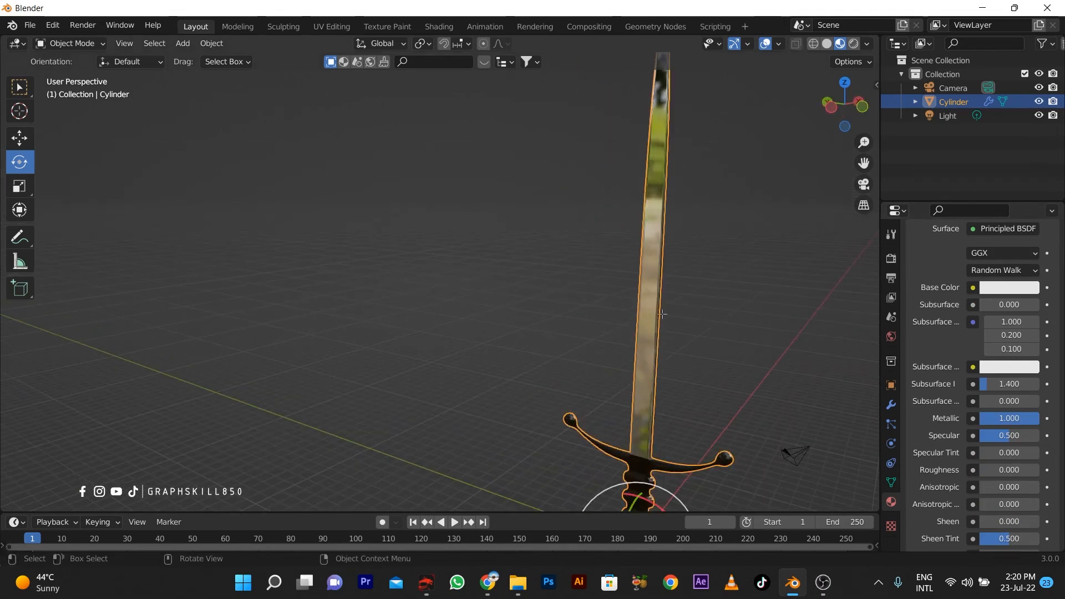
- In Edit Mode with edge selection, select the lengthwise edge line along the blade's middle and scale it up slightly
key("Tab")
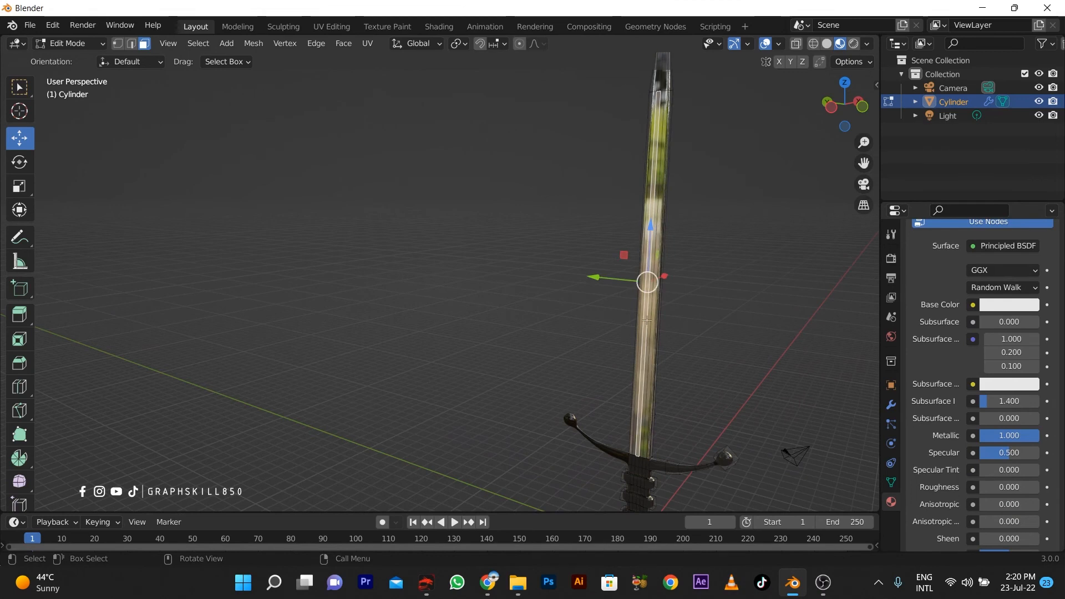
scroll(648, 320, "up", 1)
key("2")
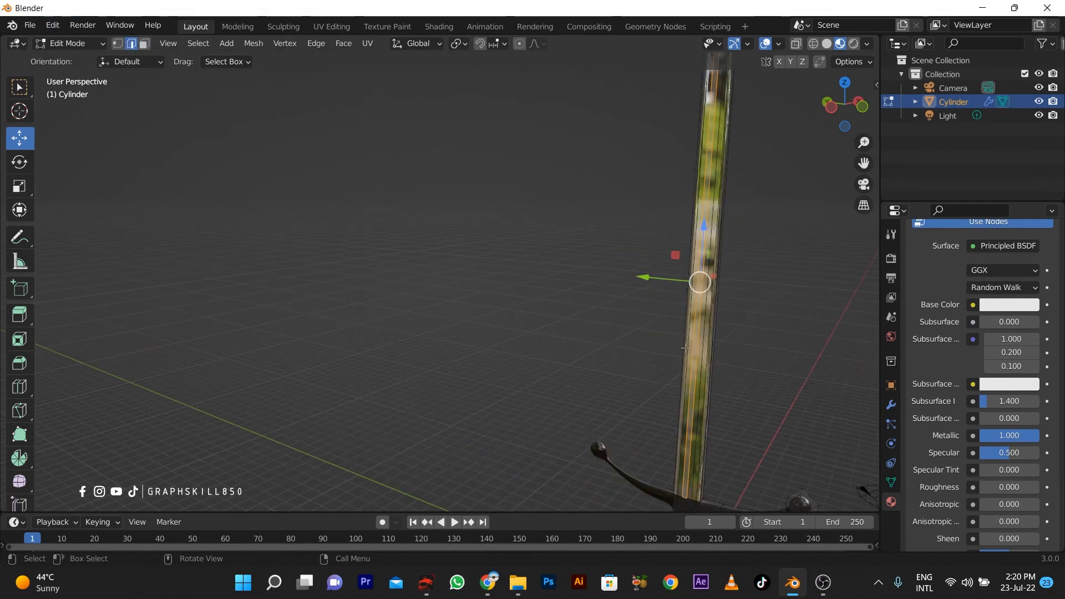
left_click(698, 344)
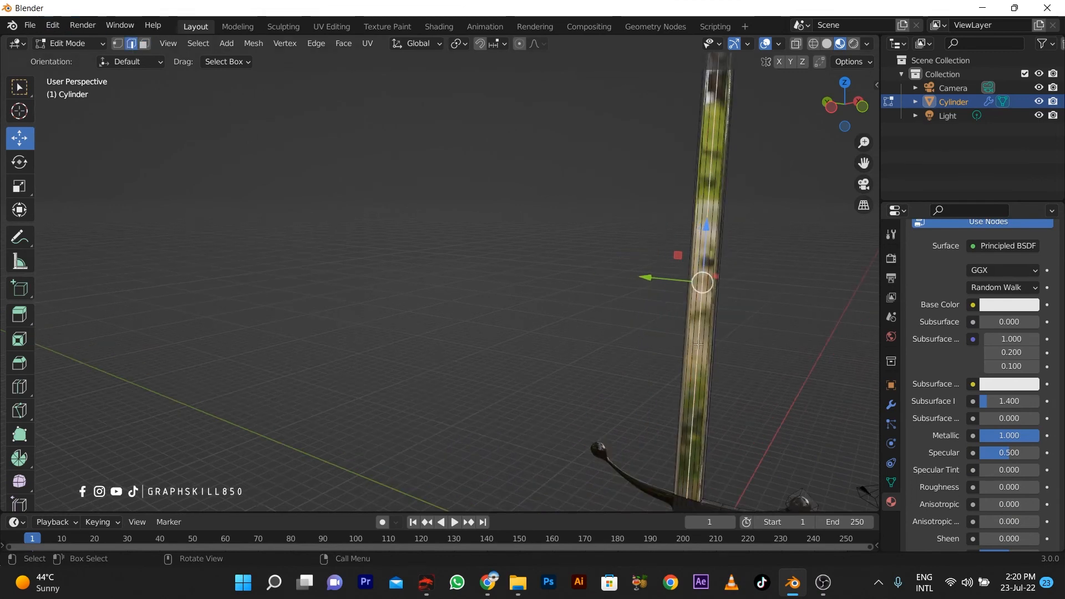
key("KP_7")
key("KP_3")
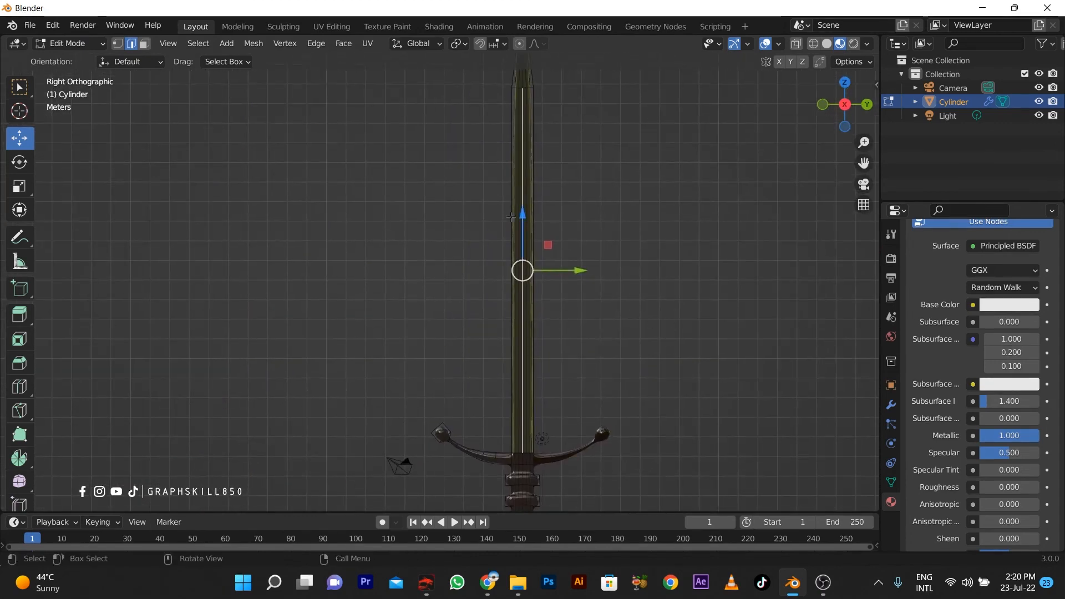
middle_click_drag(511, 216, 683, 272)
middle_click_drag(593, 280, 441, 322)
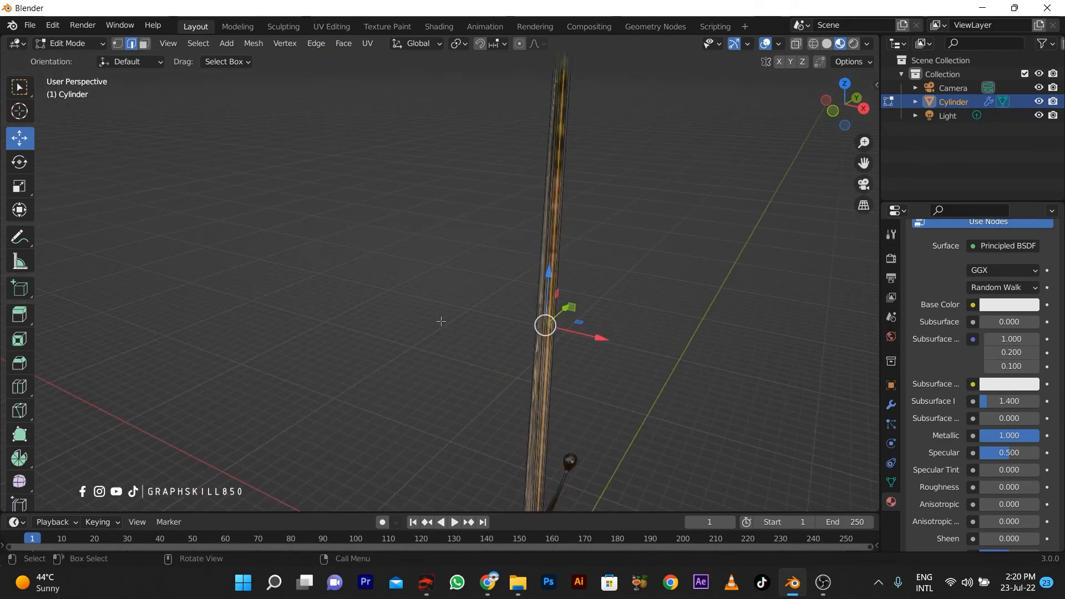
key("s")
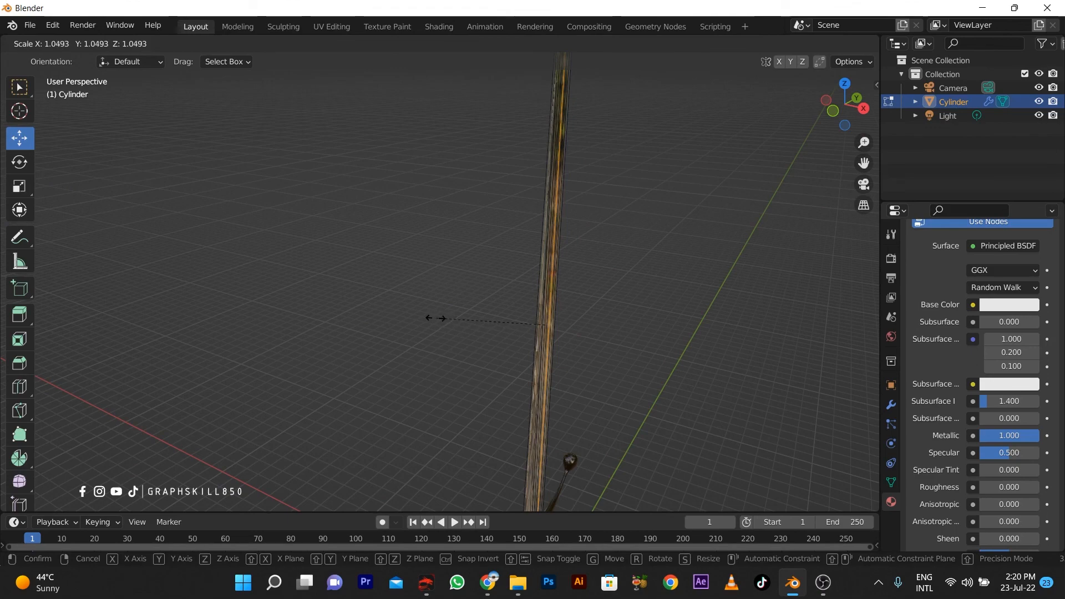
left_click(410, 317)
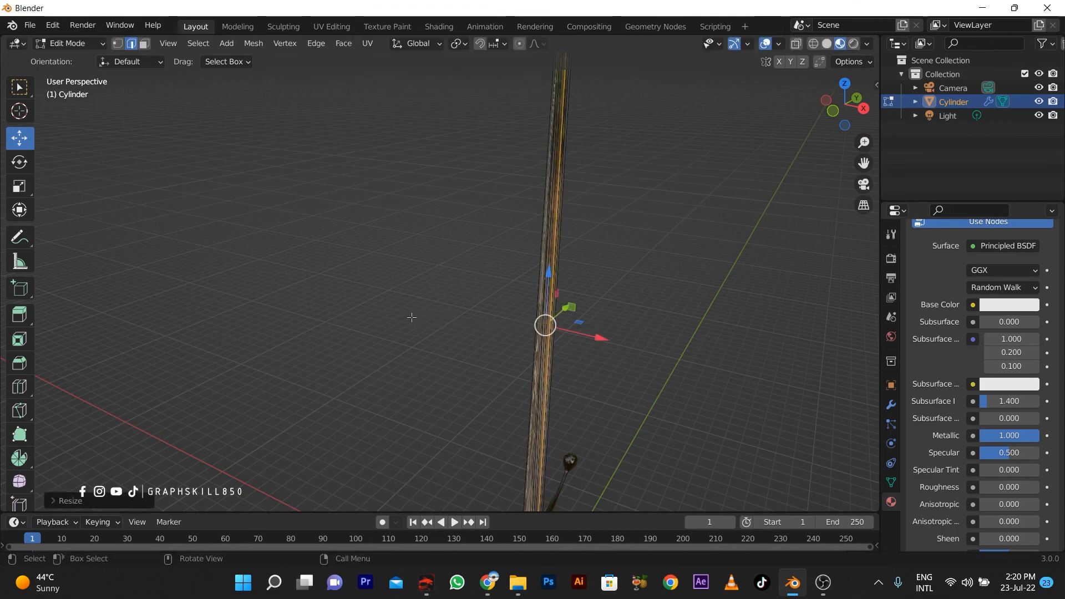
- Examine the blade's shape and reflections from several sides in Object Mode and Edit Mode
middle_click_drag(638, 326, 749, 313)
key("Tab")
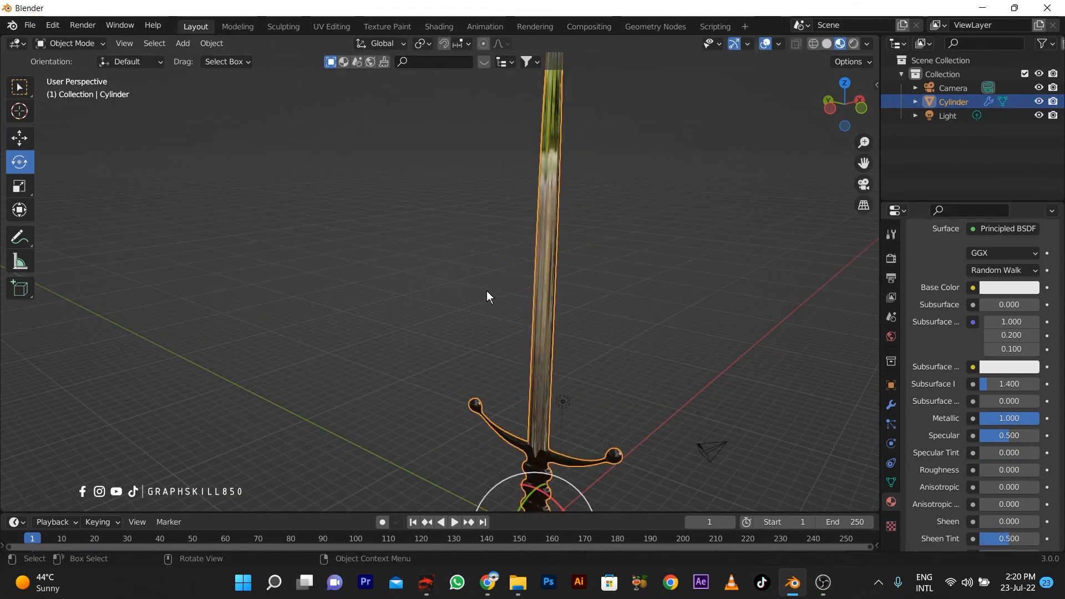
middle_click_drag(487, 291, 584, 316)
key("Tab")
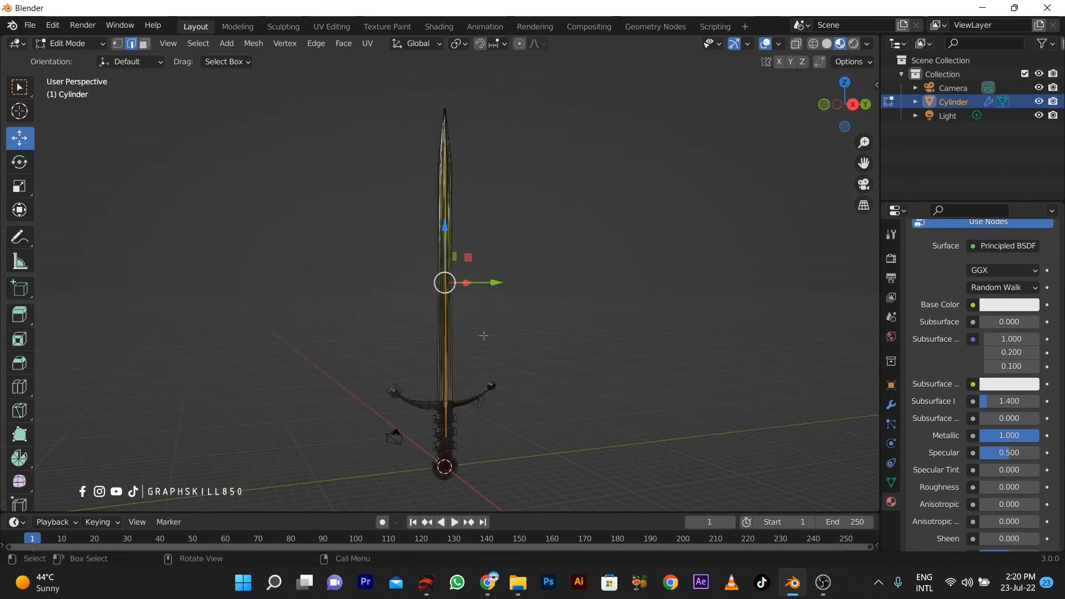
middle_click_drag(484, 335, 631, 373)
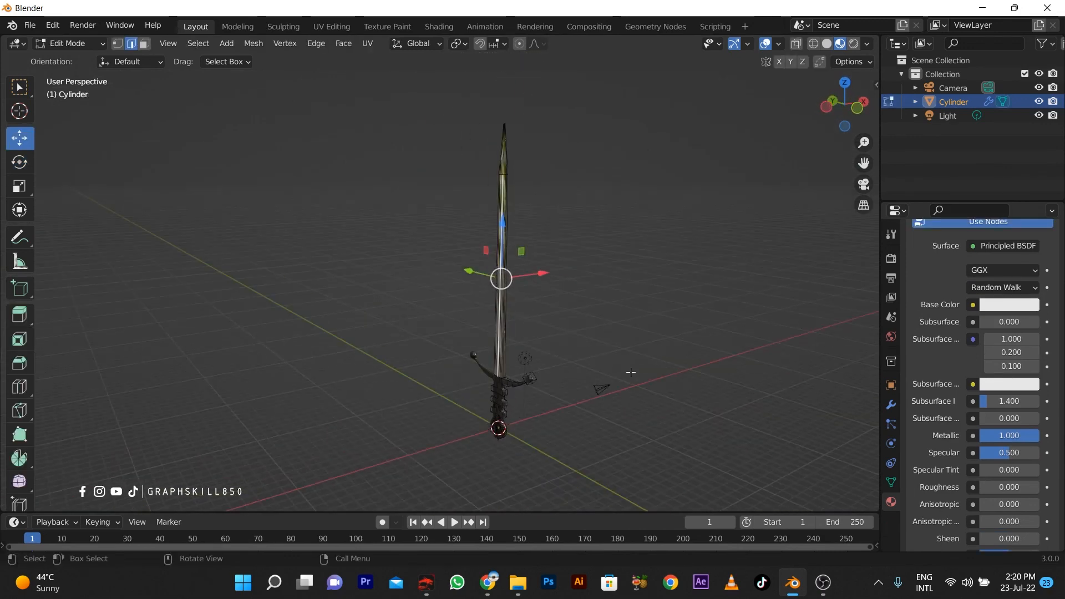
- Return to Object Mode and raise the blade material's Roughness to 0.110 for slightly softer reflections
middle_click_drag(348, 351, 490, 350)
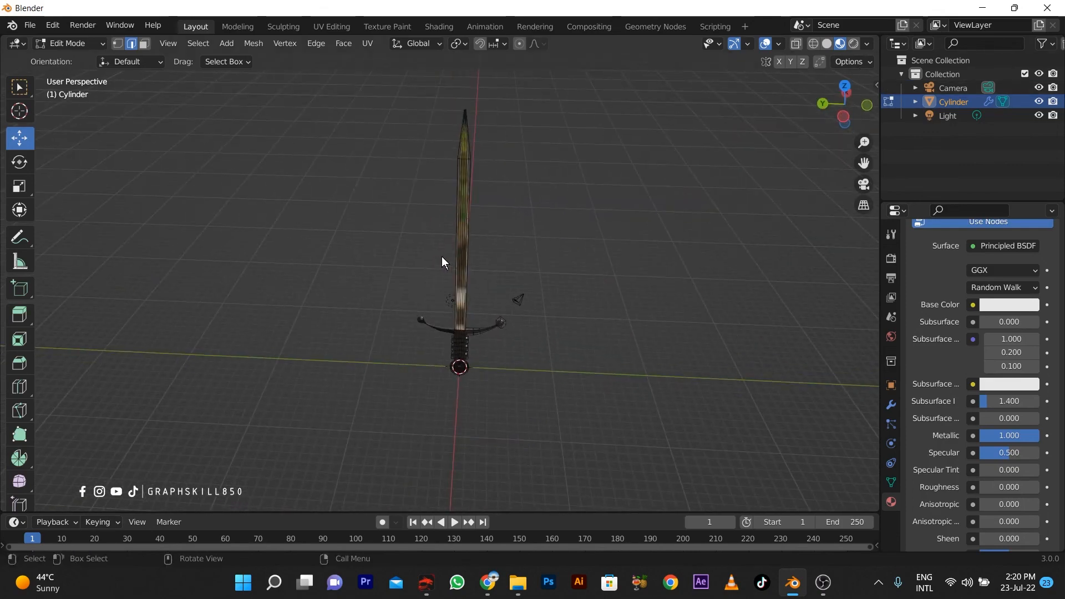
key("Tab")
middle_click_drag(441, 257, 609, 161)
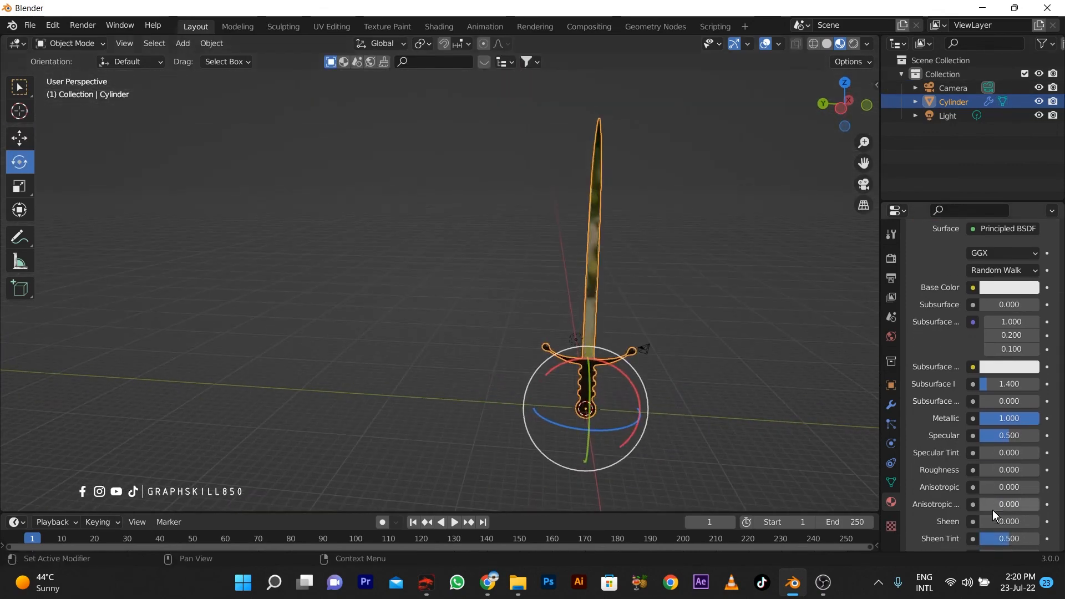
left_click(984, 469)
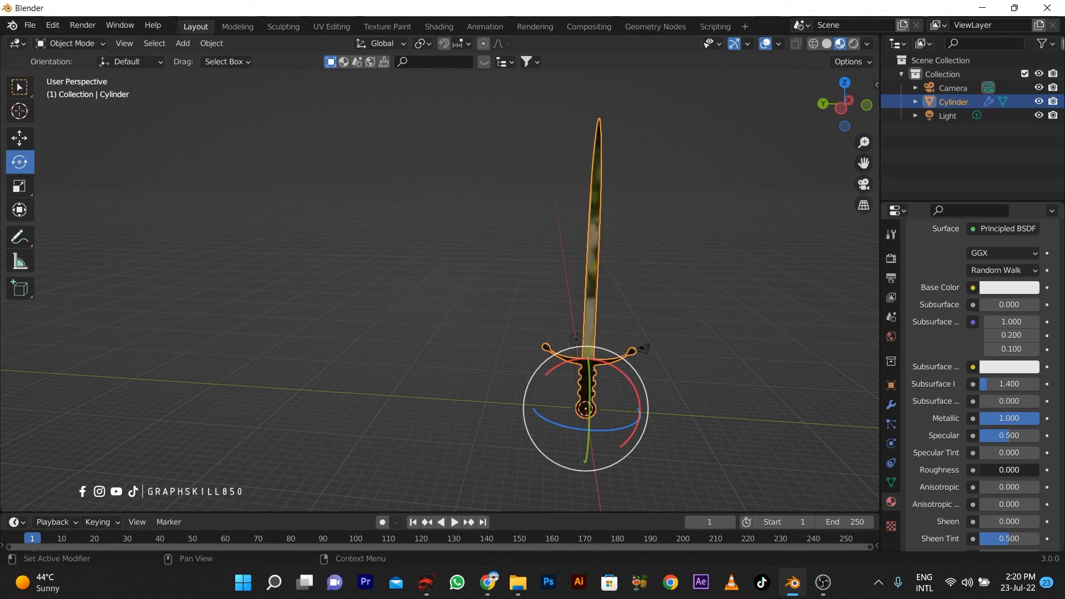
left_click_drag(985, 470, 987, 470)
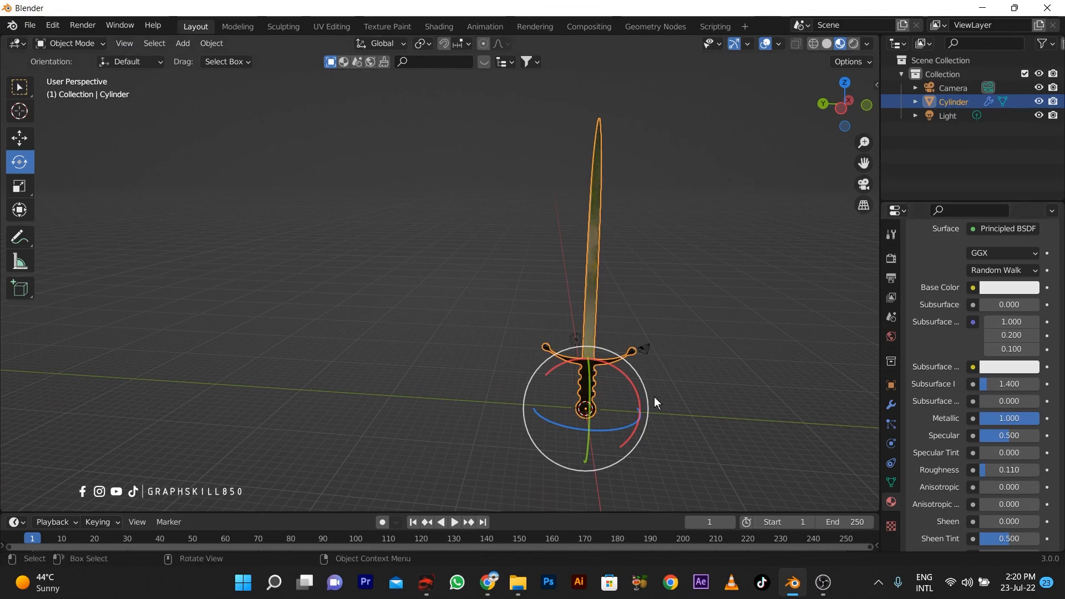
- Deselect the sword, preview it in Rendered viewport shading, and return to Material Preview to examine the blade and hilt up close
left_click(655, 398)
scroll(590, 380, "up", 3)
middle_click_drag(590, 436, 529, 387, "shift")
left_click(854, 43)
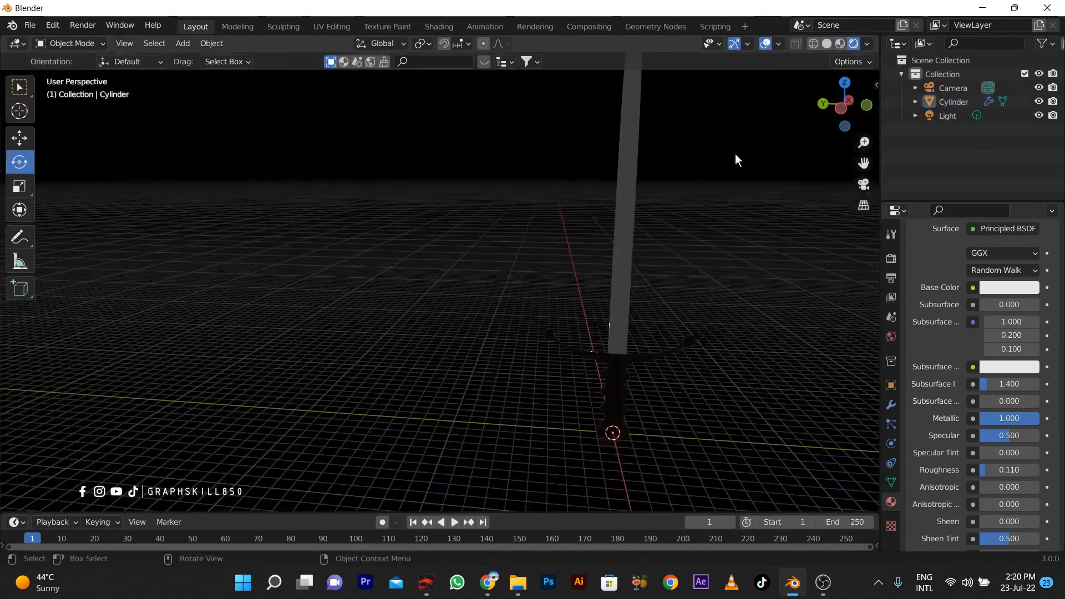
scroll(463, 355, "down", 3)
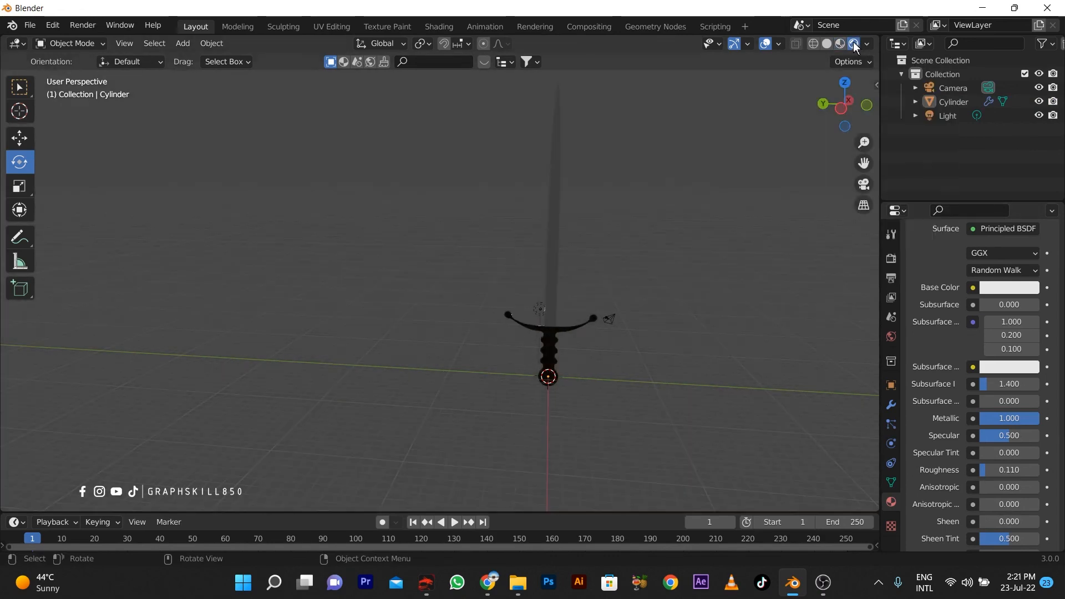
left_click(867, 45)
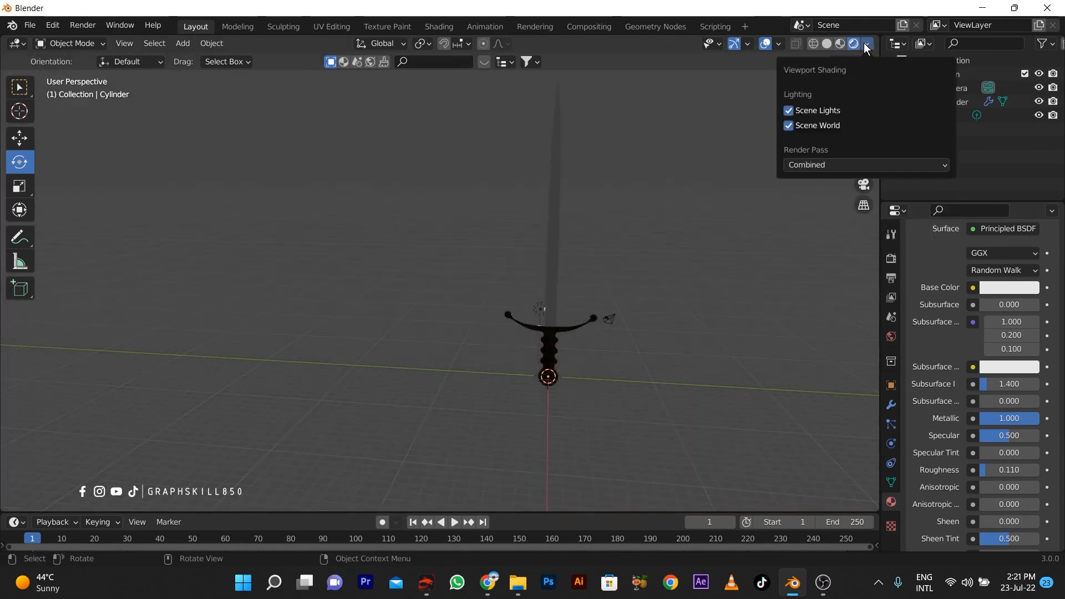
left_click(840, 44)
mouse_move(555, 311)
middle_mouse_down()
mouse_move(510, 345)
mouse_move(594, 343)
mouse_move(444, 331)
mouse_move(596, 345)
middle_mouse_up()
scroll(609, 393, "up", 4)
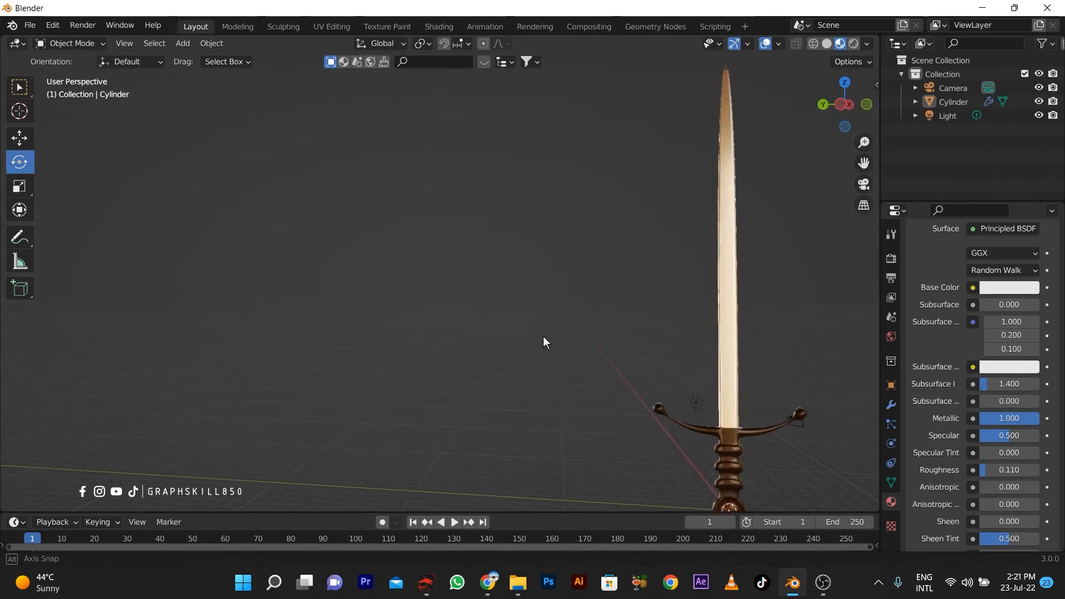